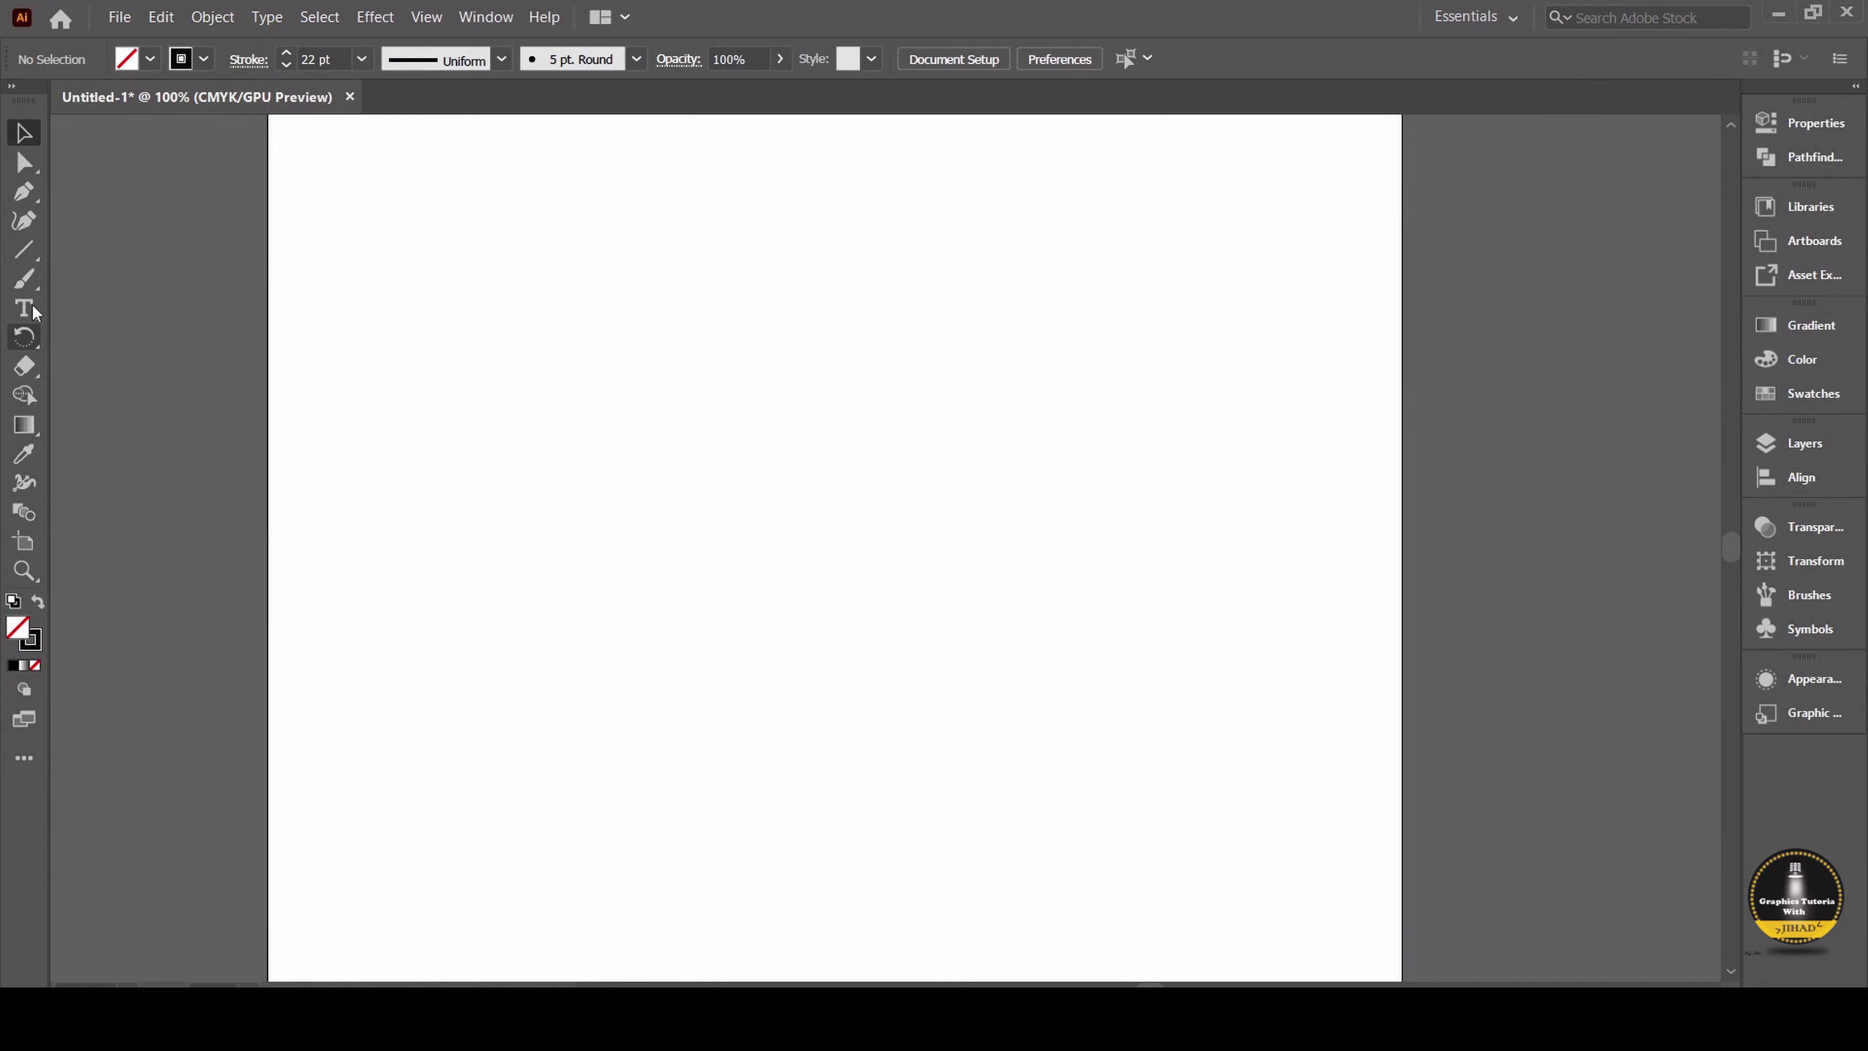
Draw a three-sided triangle with the Polygon tool
right_click(23, 252)
left_click(127, 307)
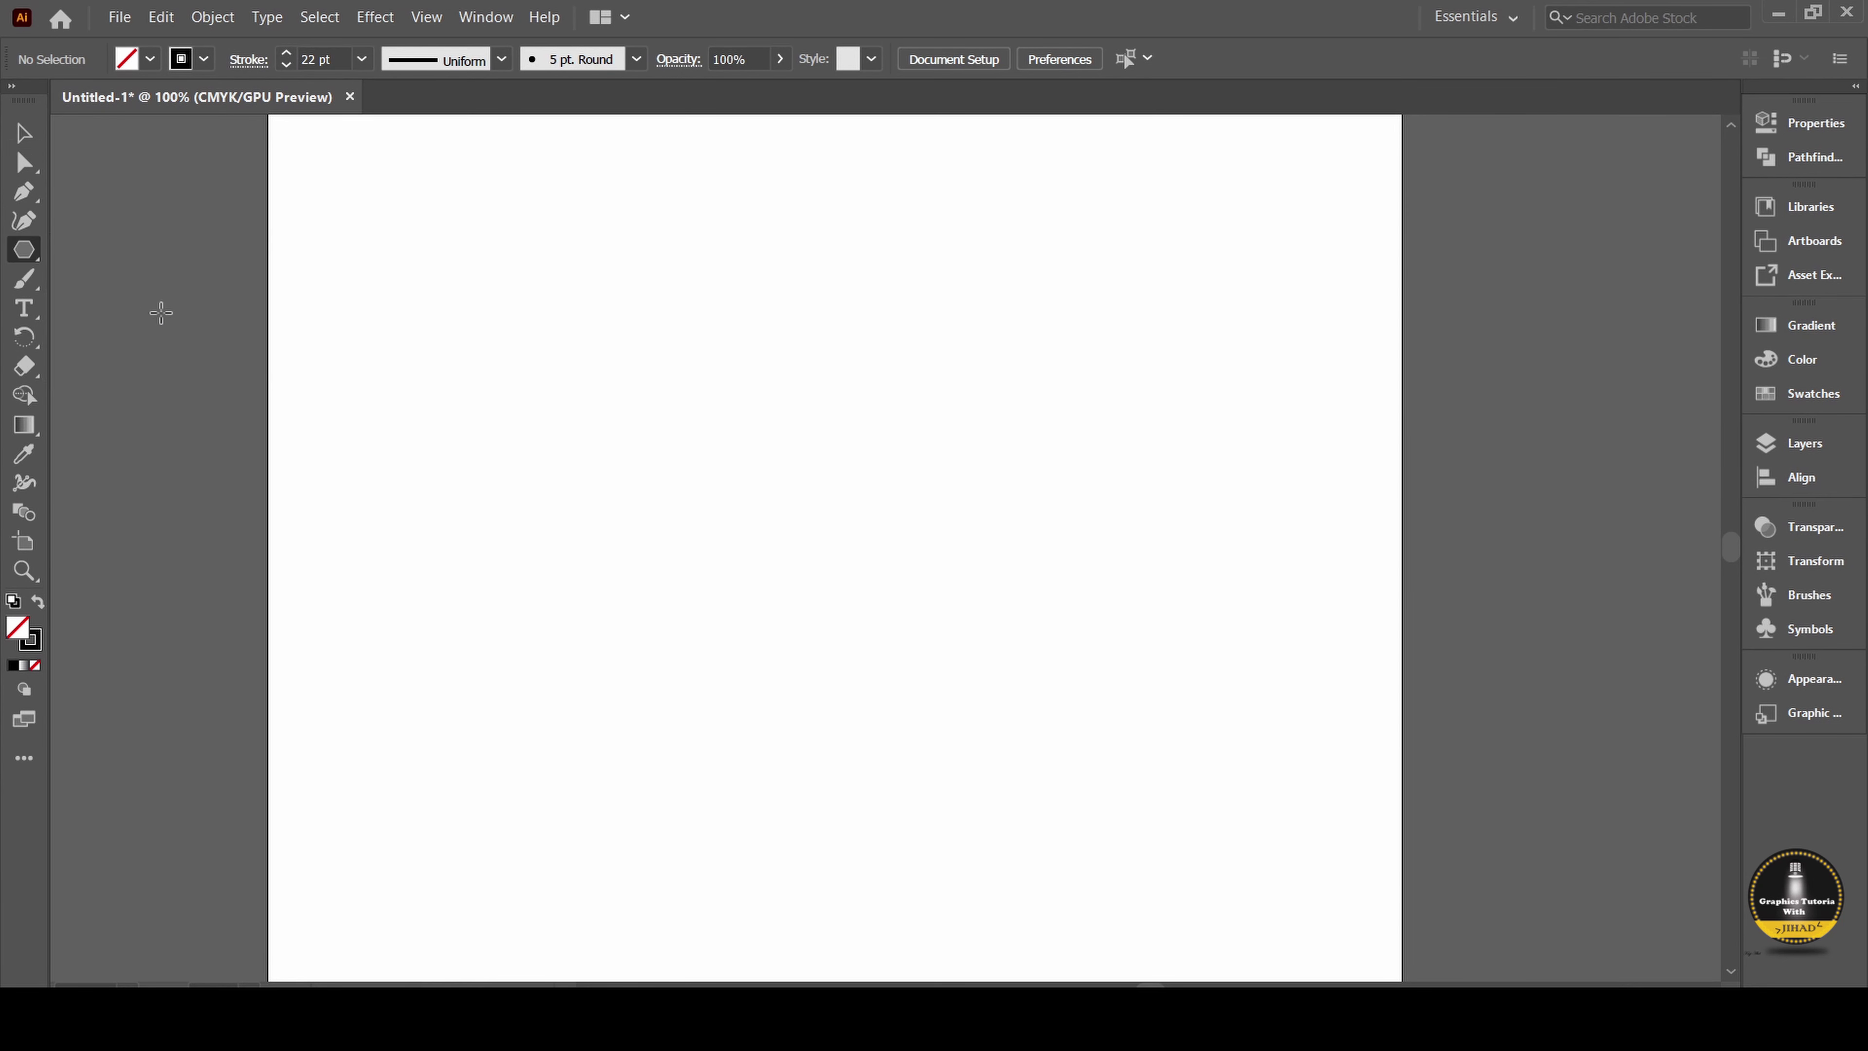
left_click(796, 485)
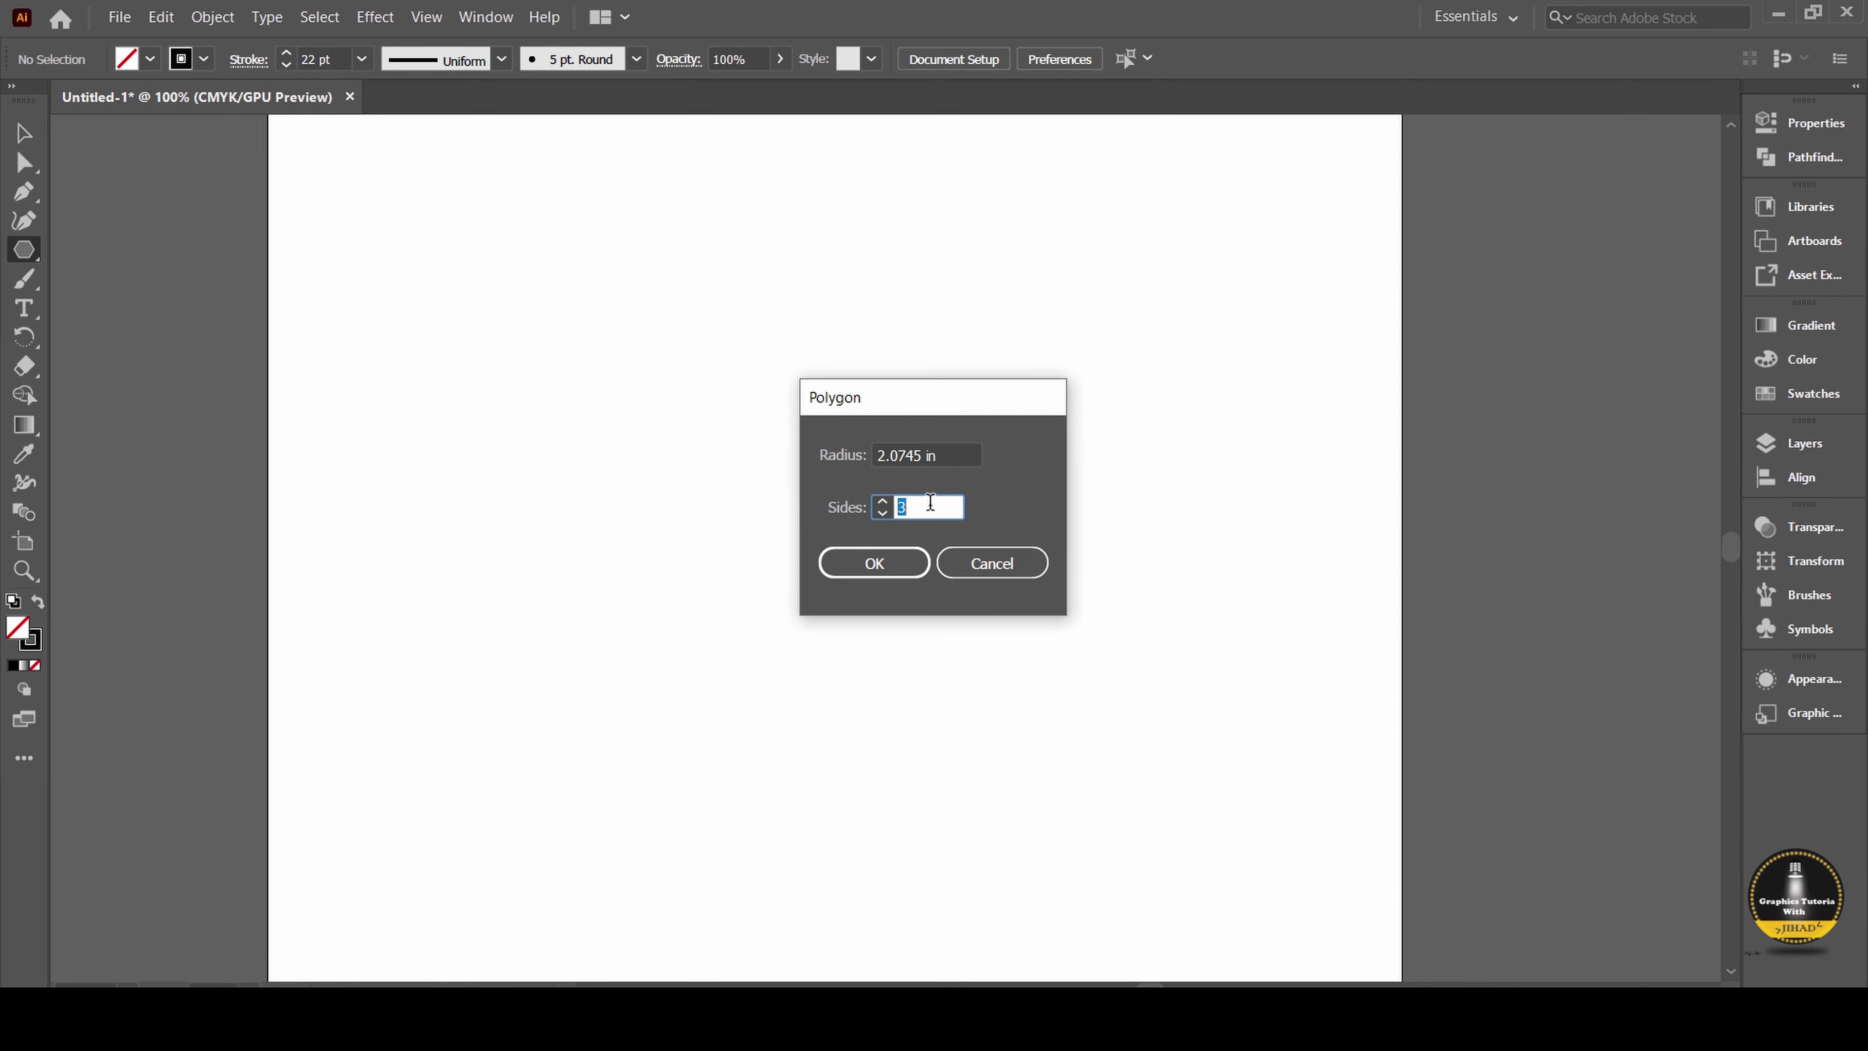
left_click(956, 454)
left_click(874, 563)
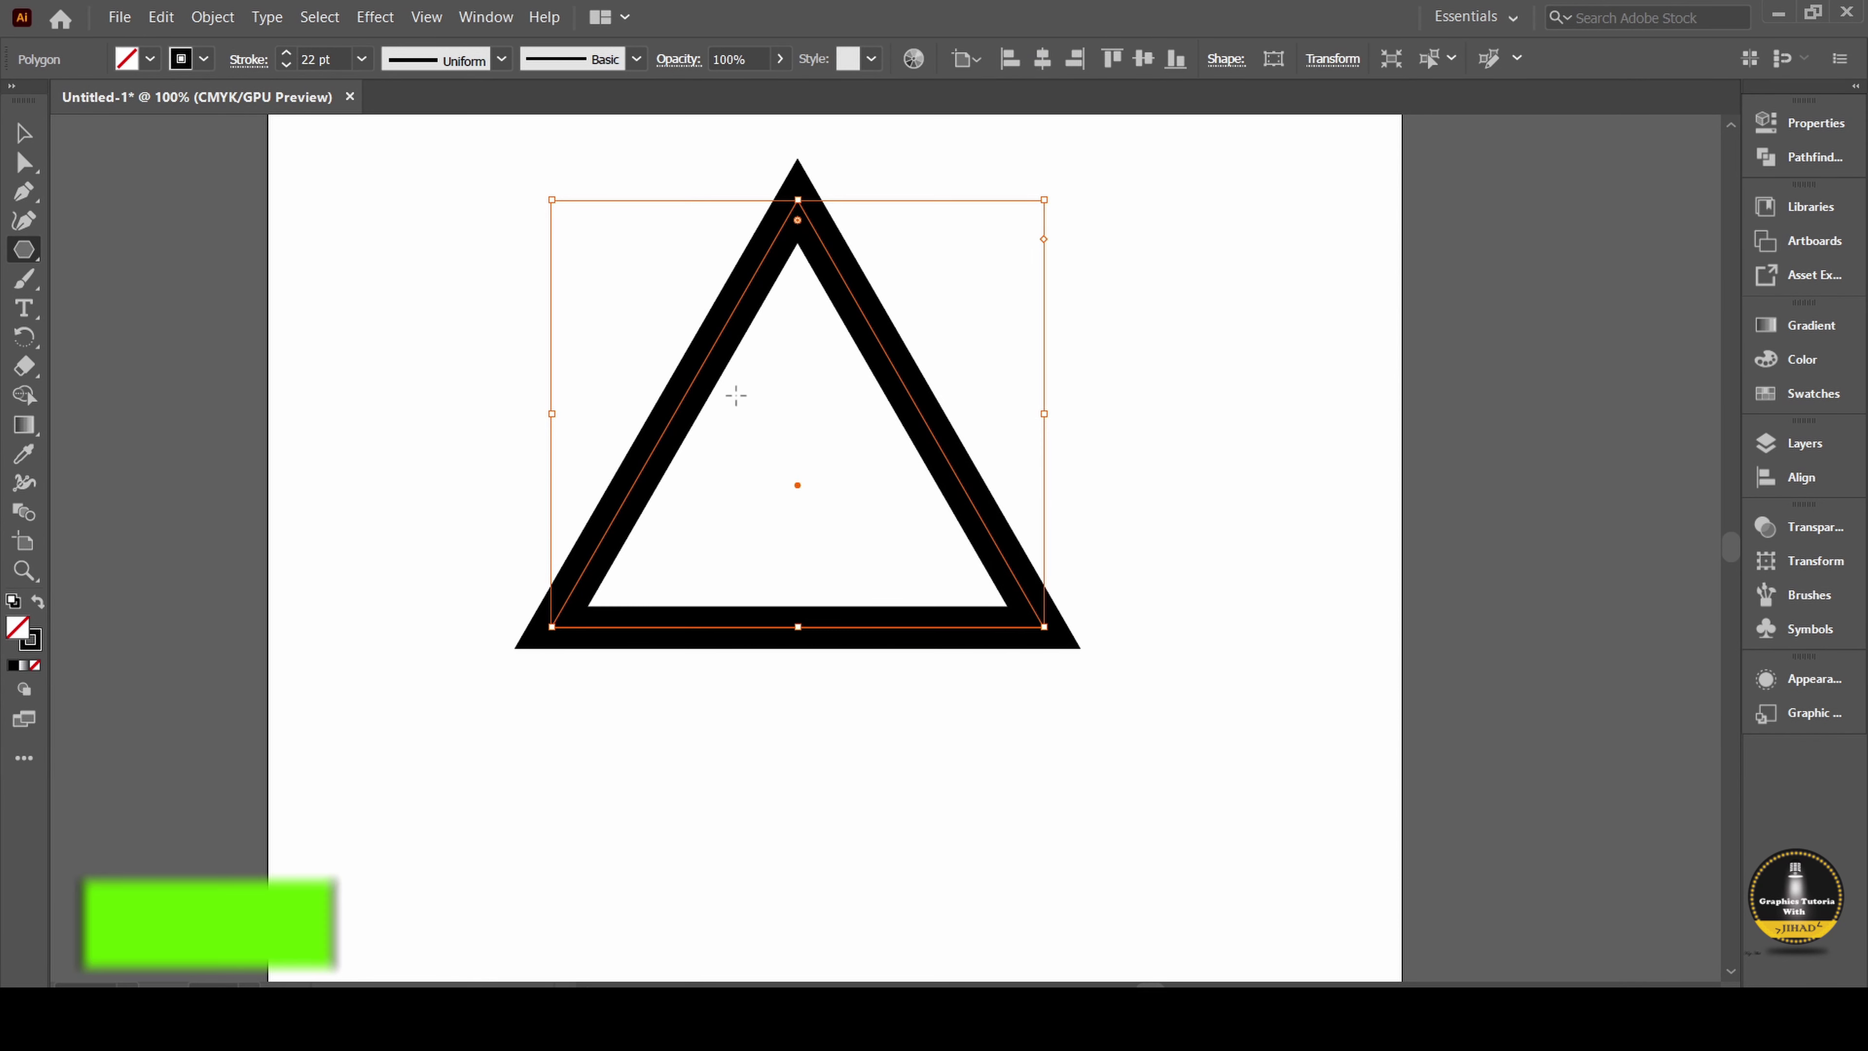
Move the triangle toward the artboard's center and give it a 24 pt stroke
left_click(24, 132)
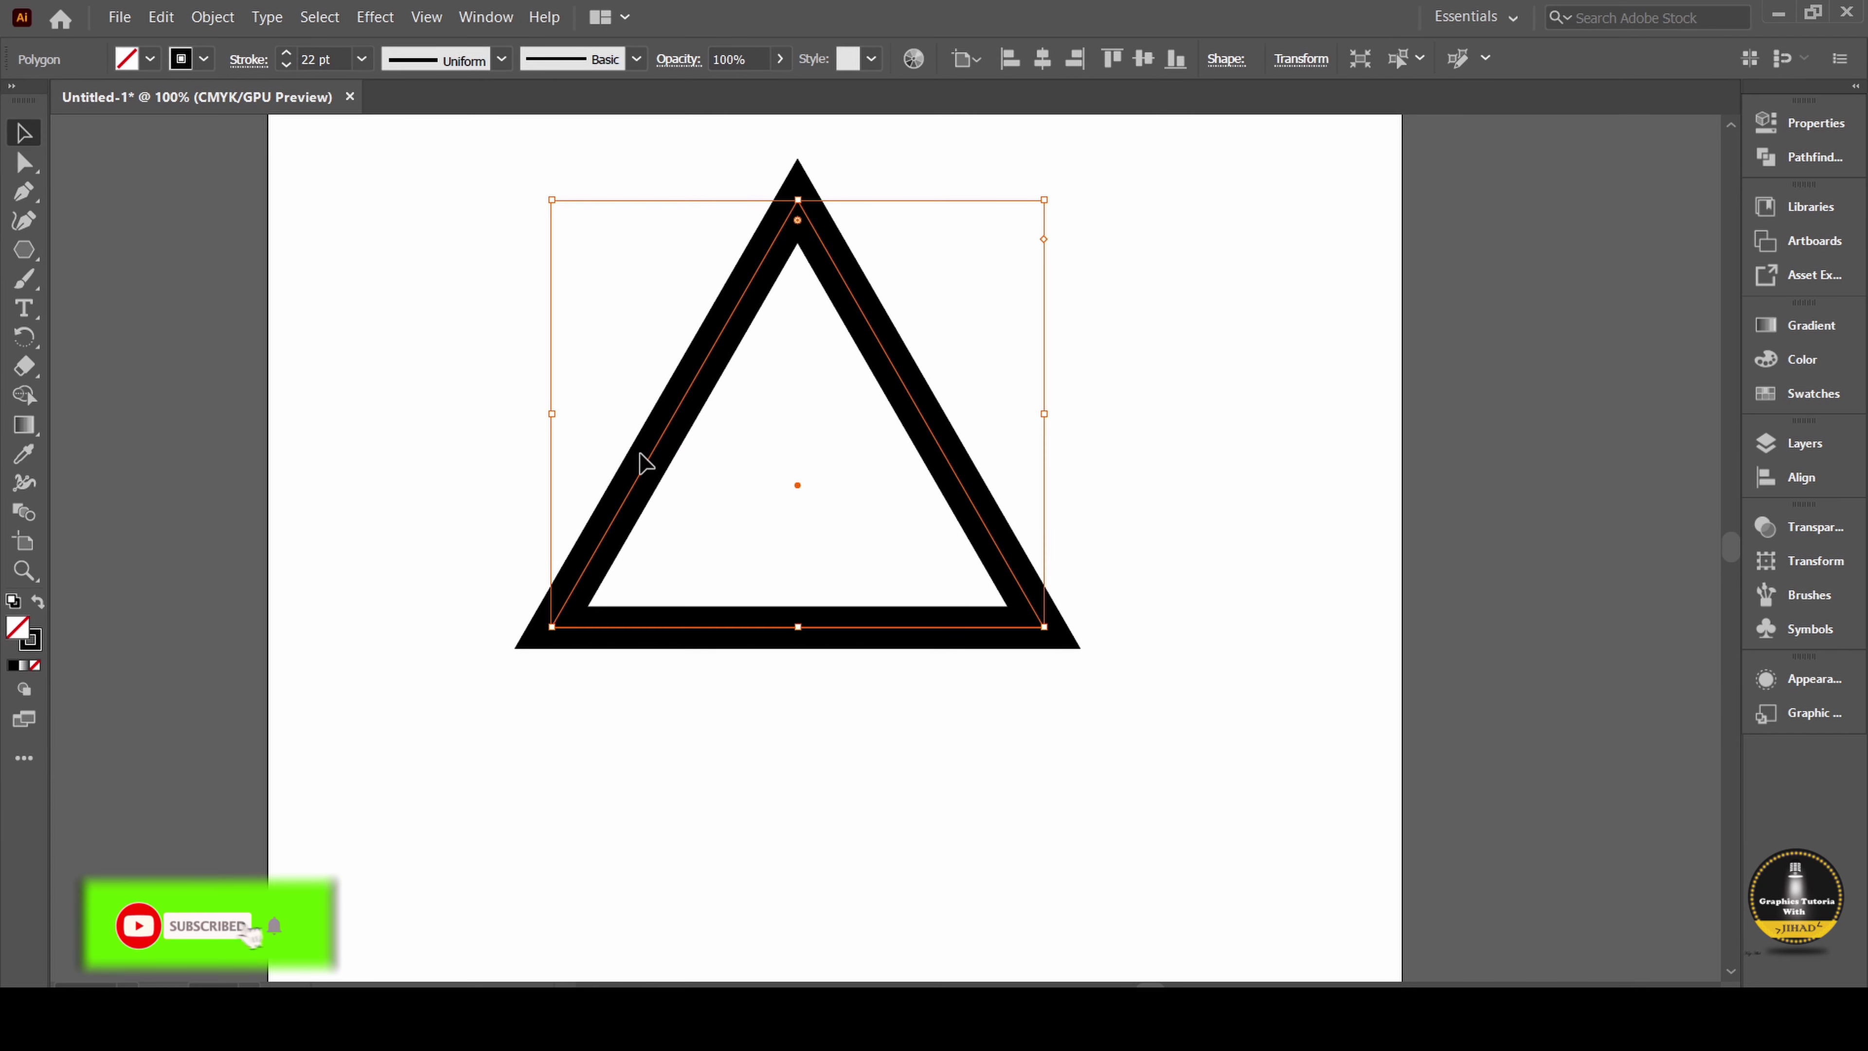
left_click(666, 513)
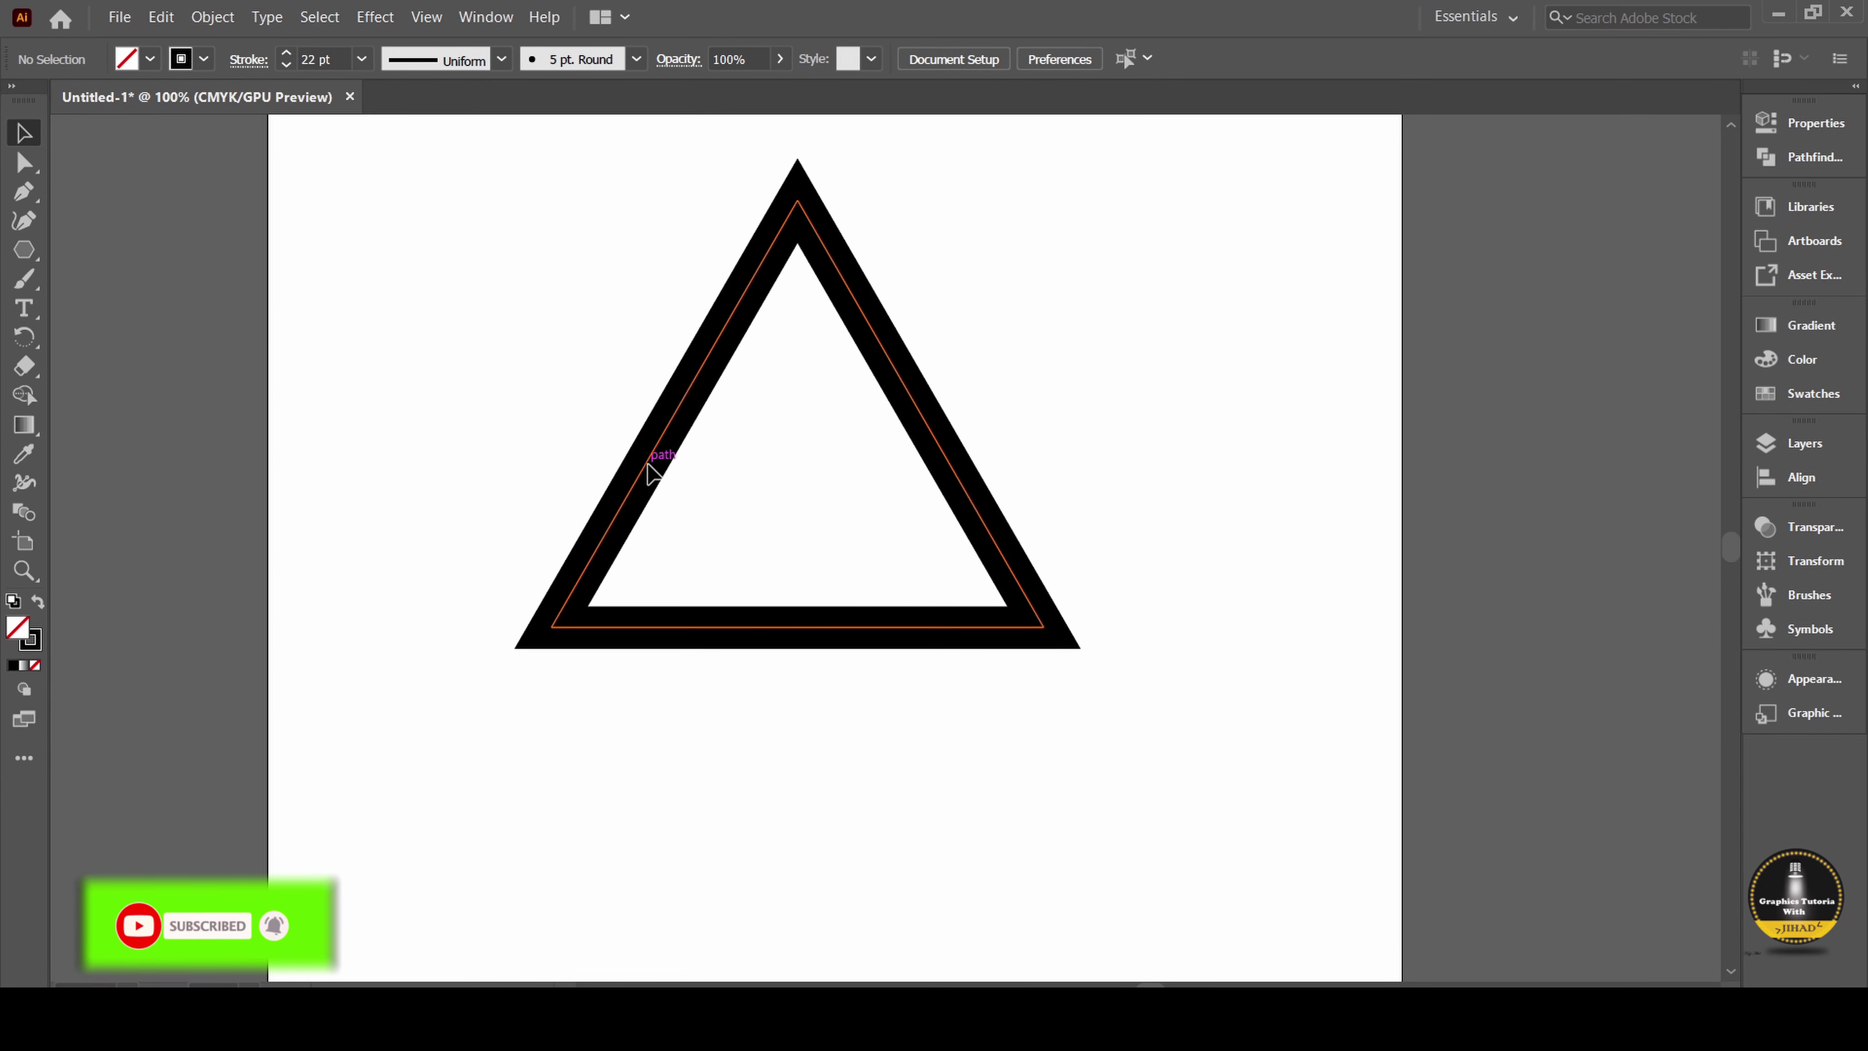
left_click_drag(647, 464, 673, 590)
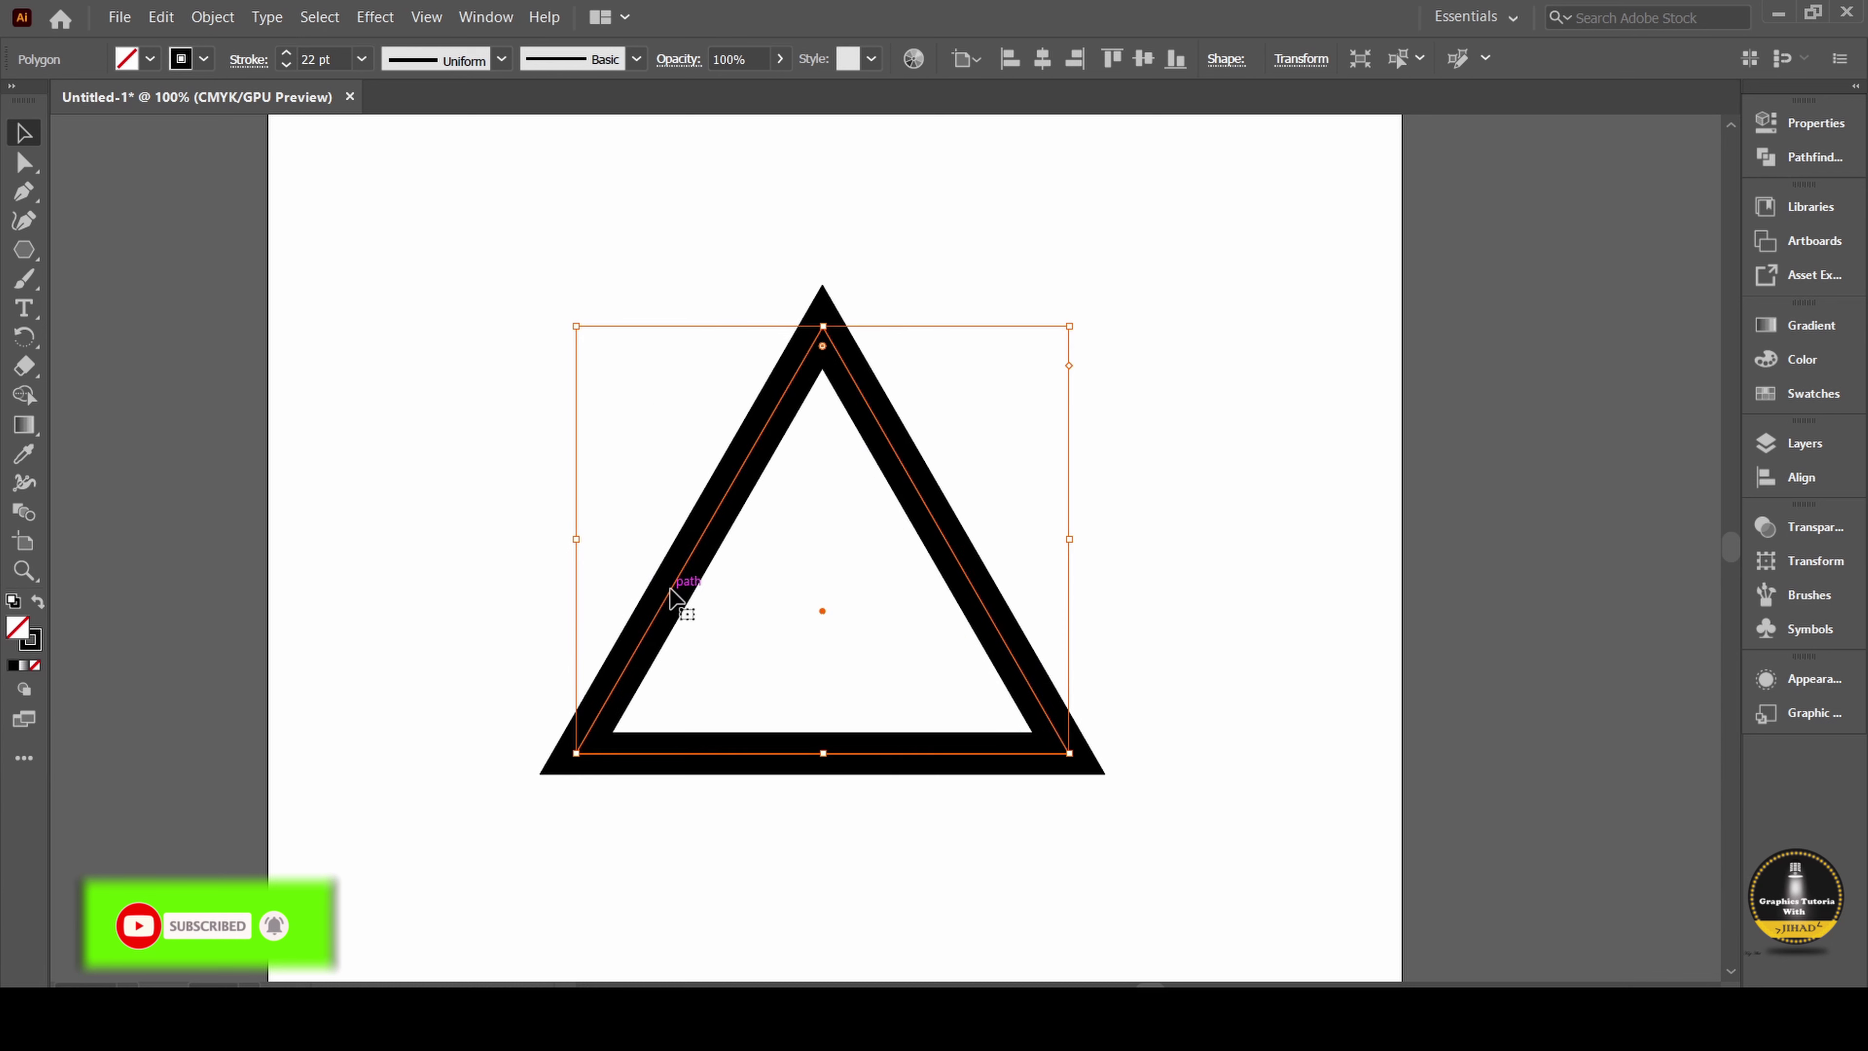
left_click(287, 53)
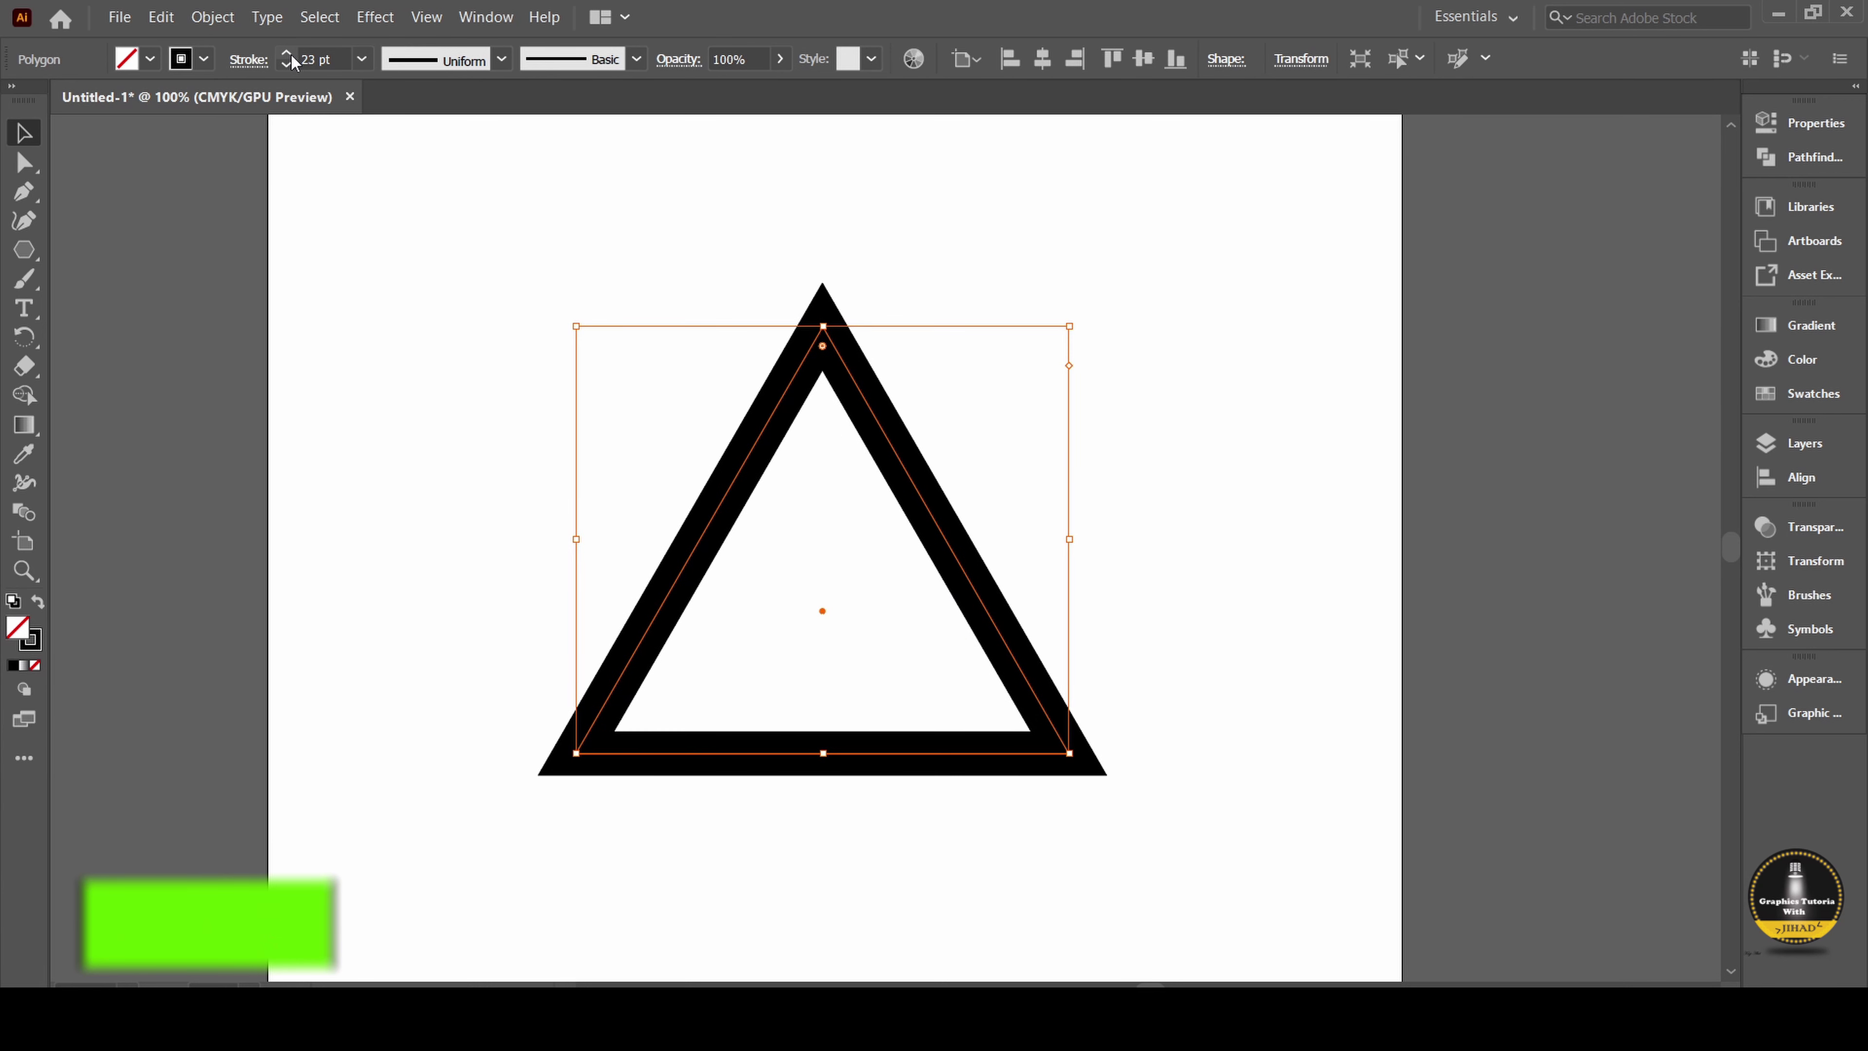
left_click(289, 53)
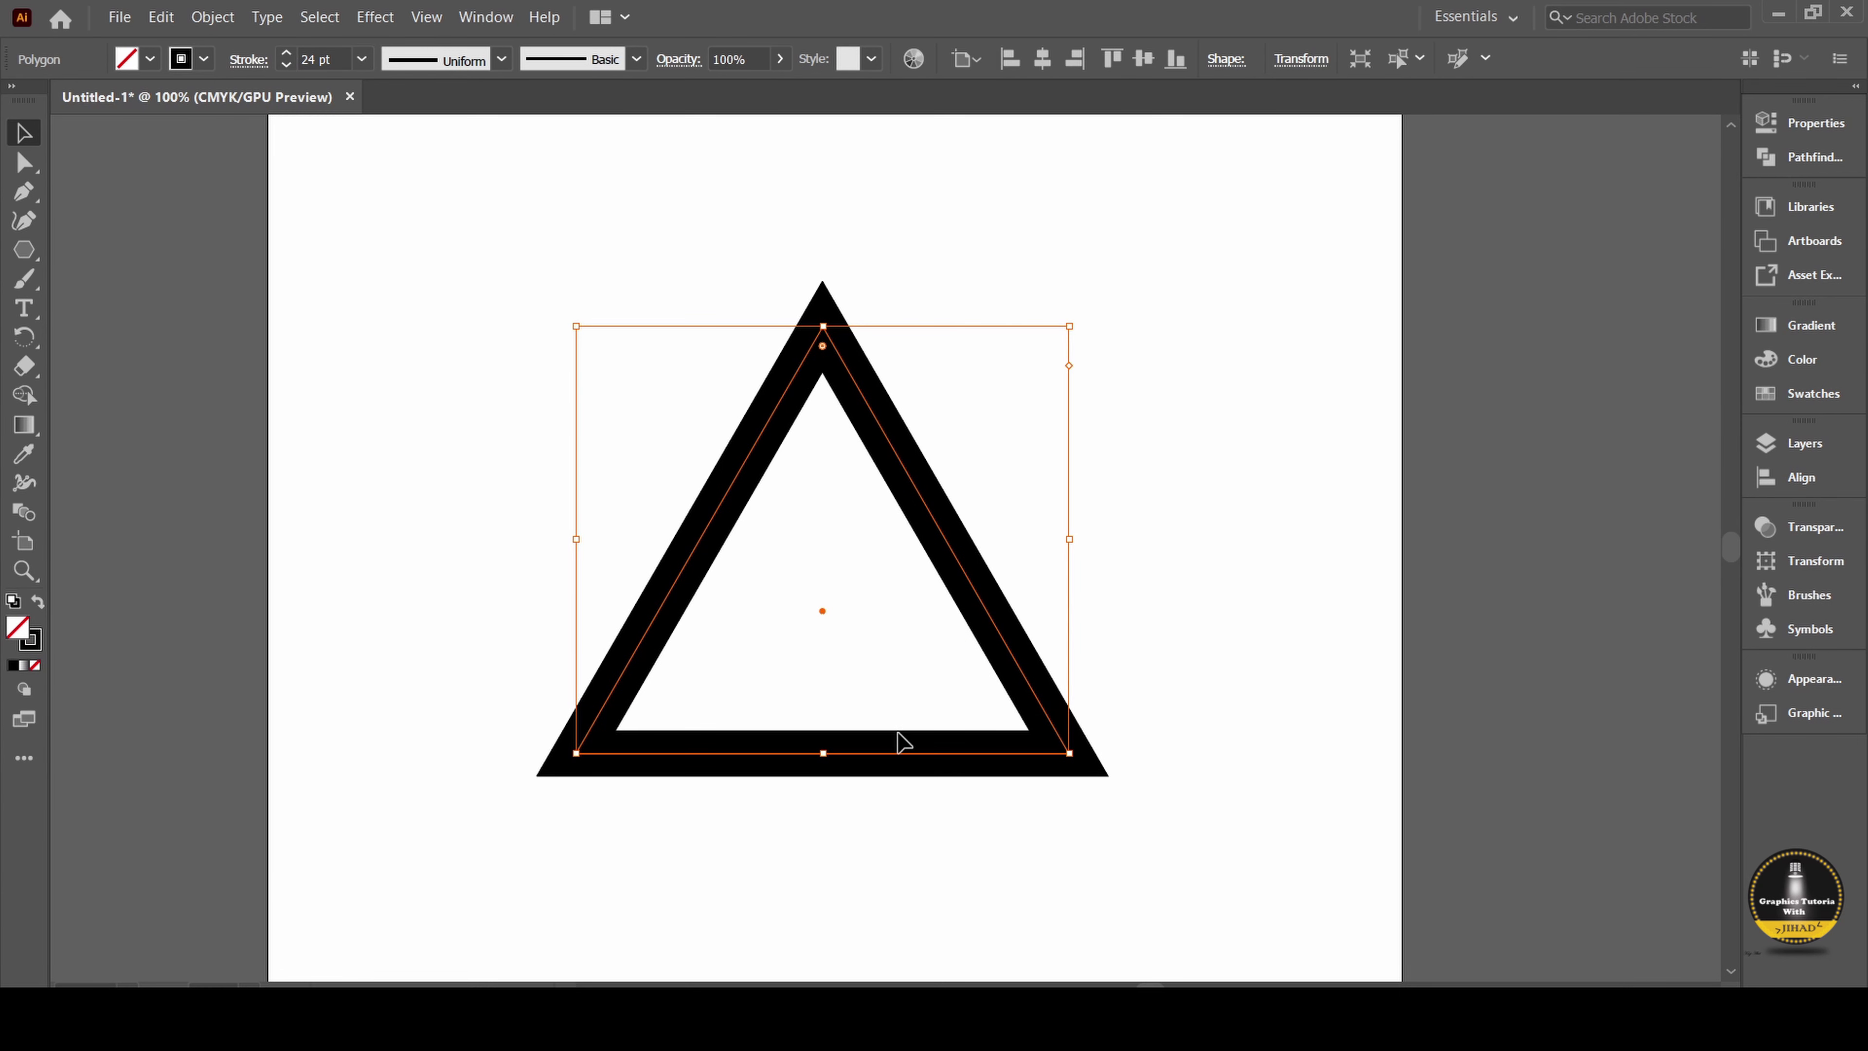
key("backslash")
Draw a tall vertical bar at the artboard's left and duplicate it to the triangle's right
left_click(21, 257)
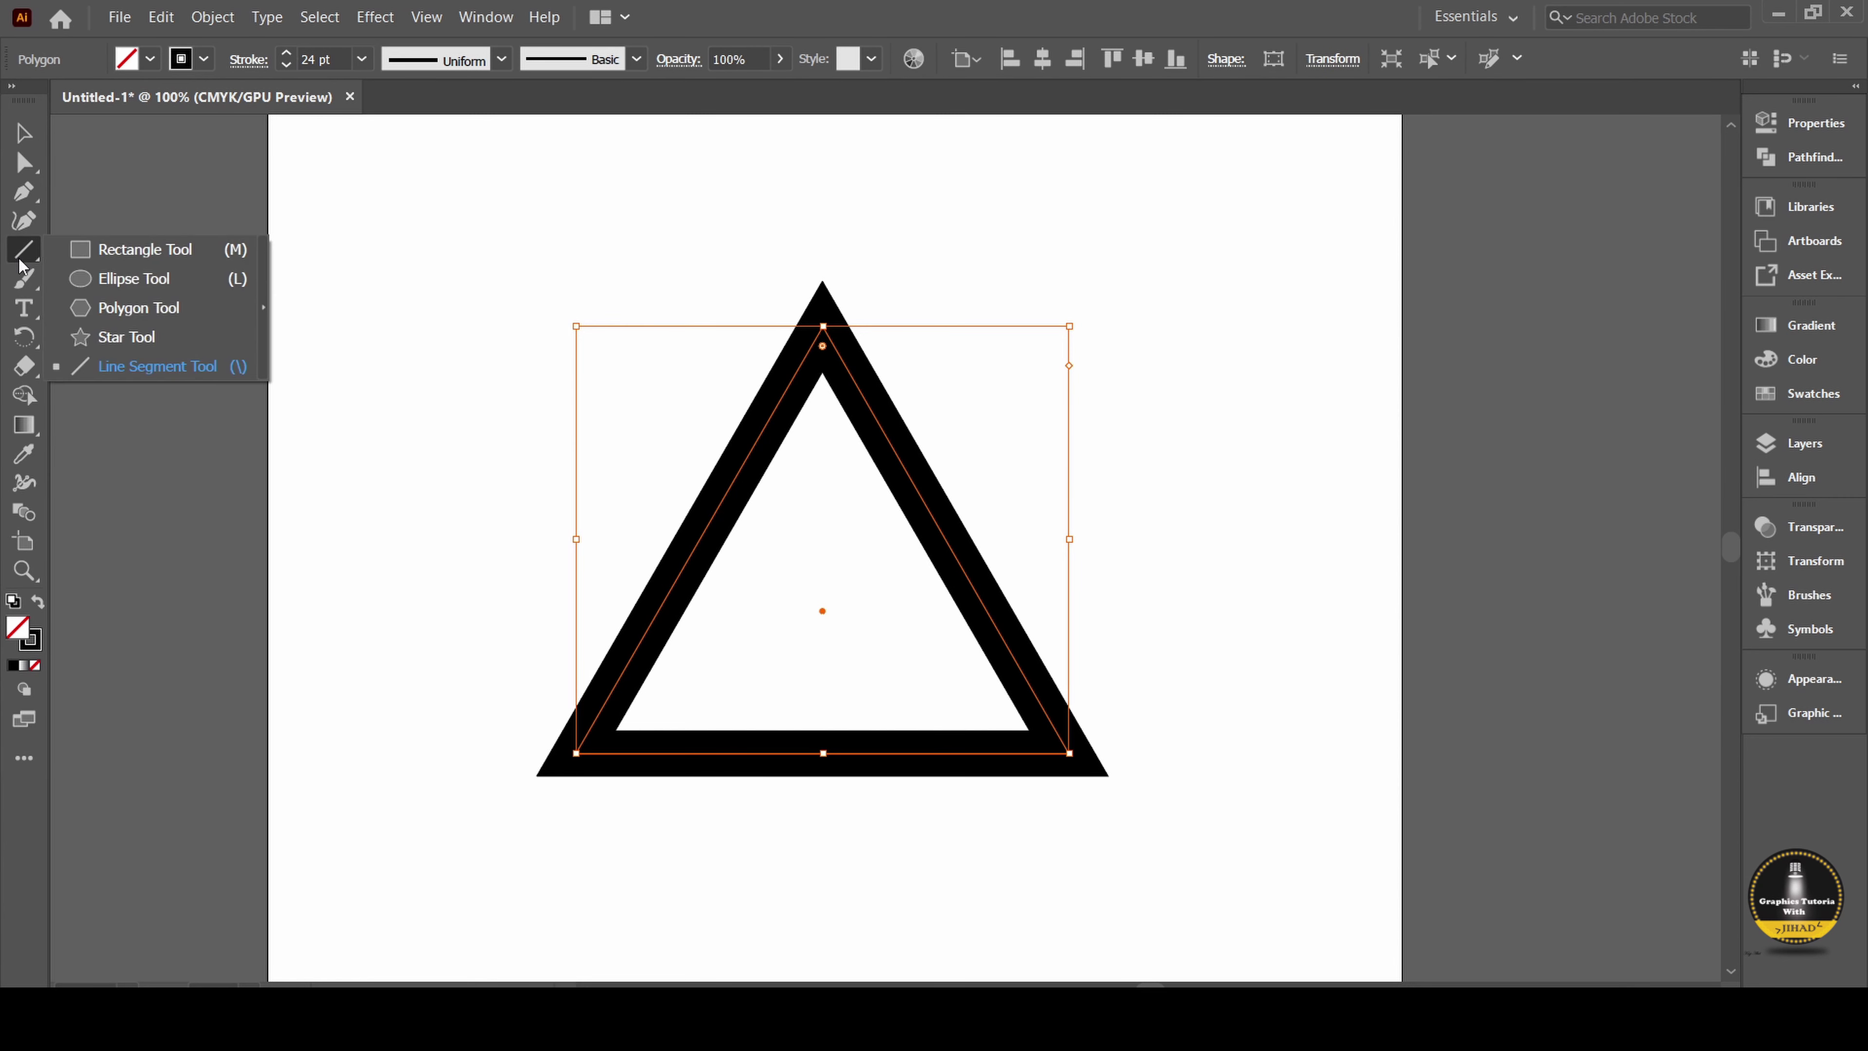
left_click(155, 368)
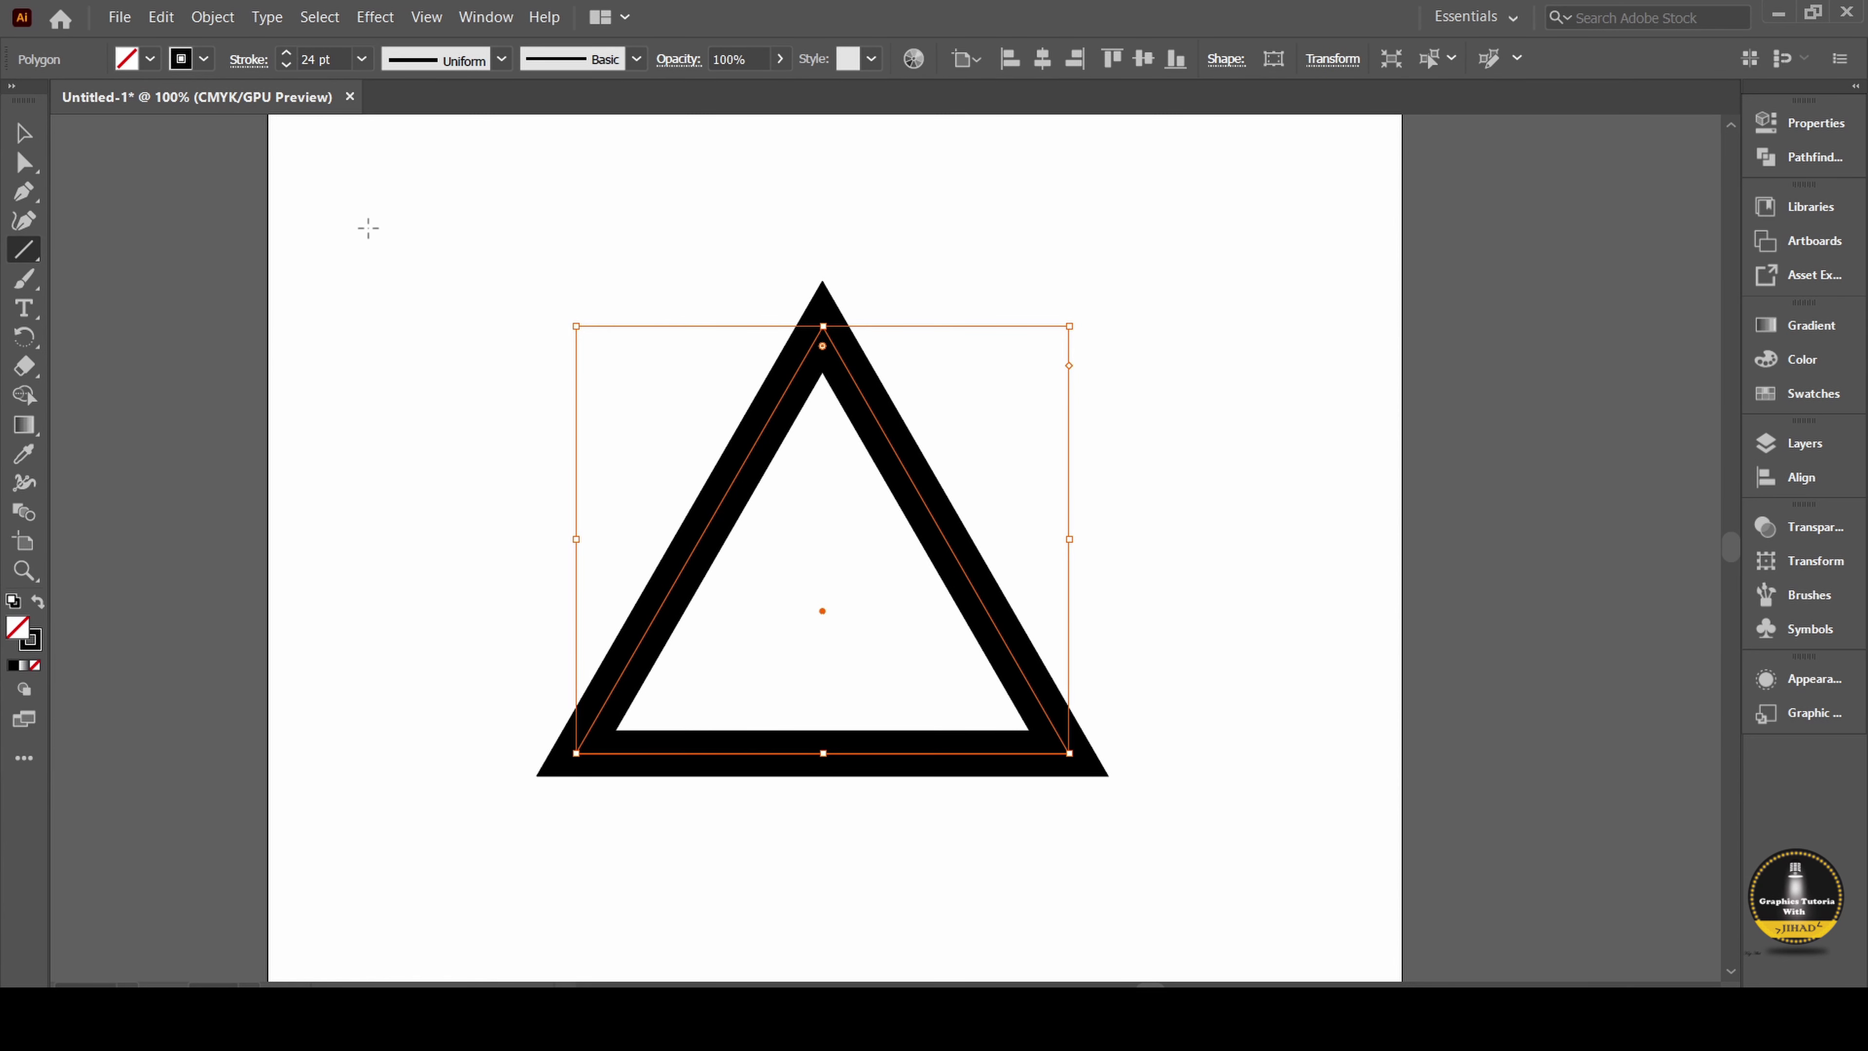
left_click_drag(354, 200, 346, 871)
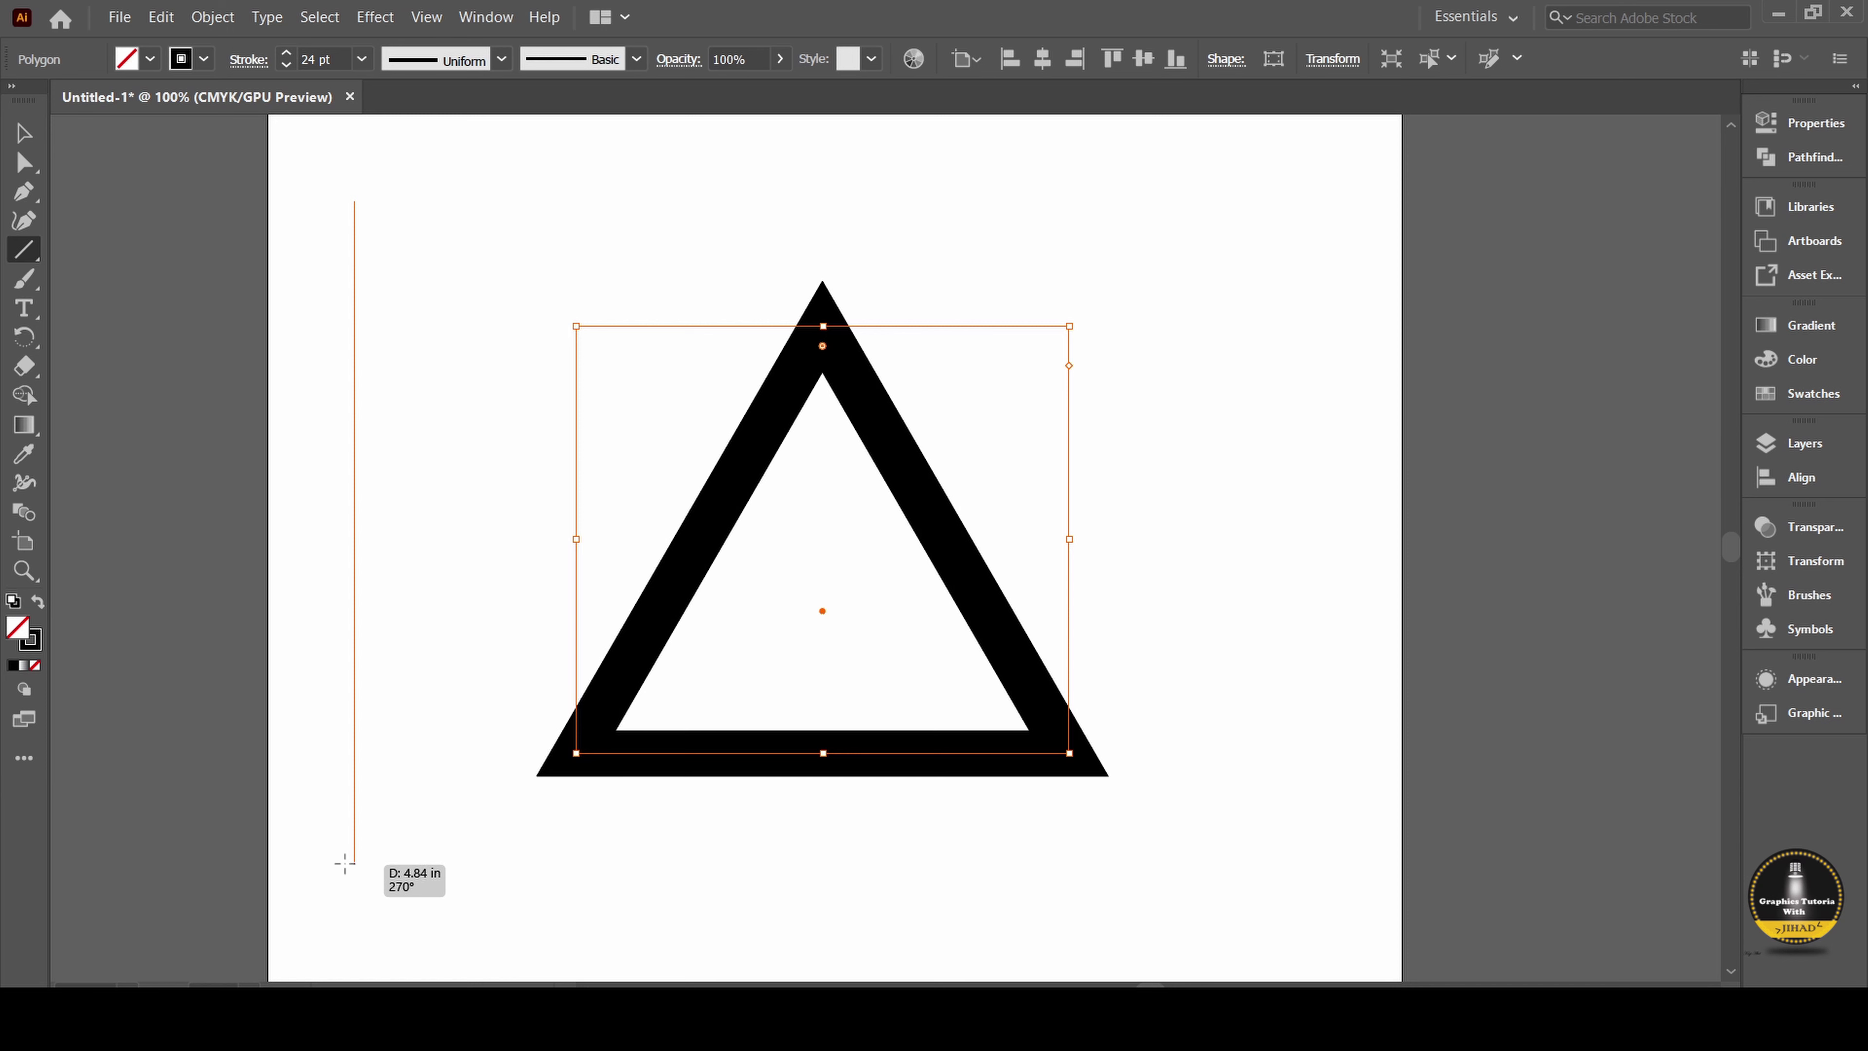
left_click_drag(346, 871, 348, 814)
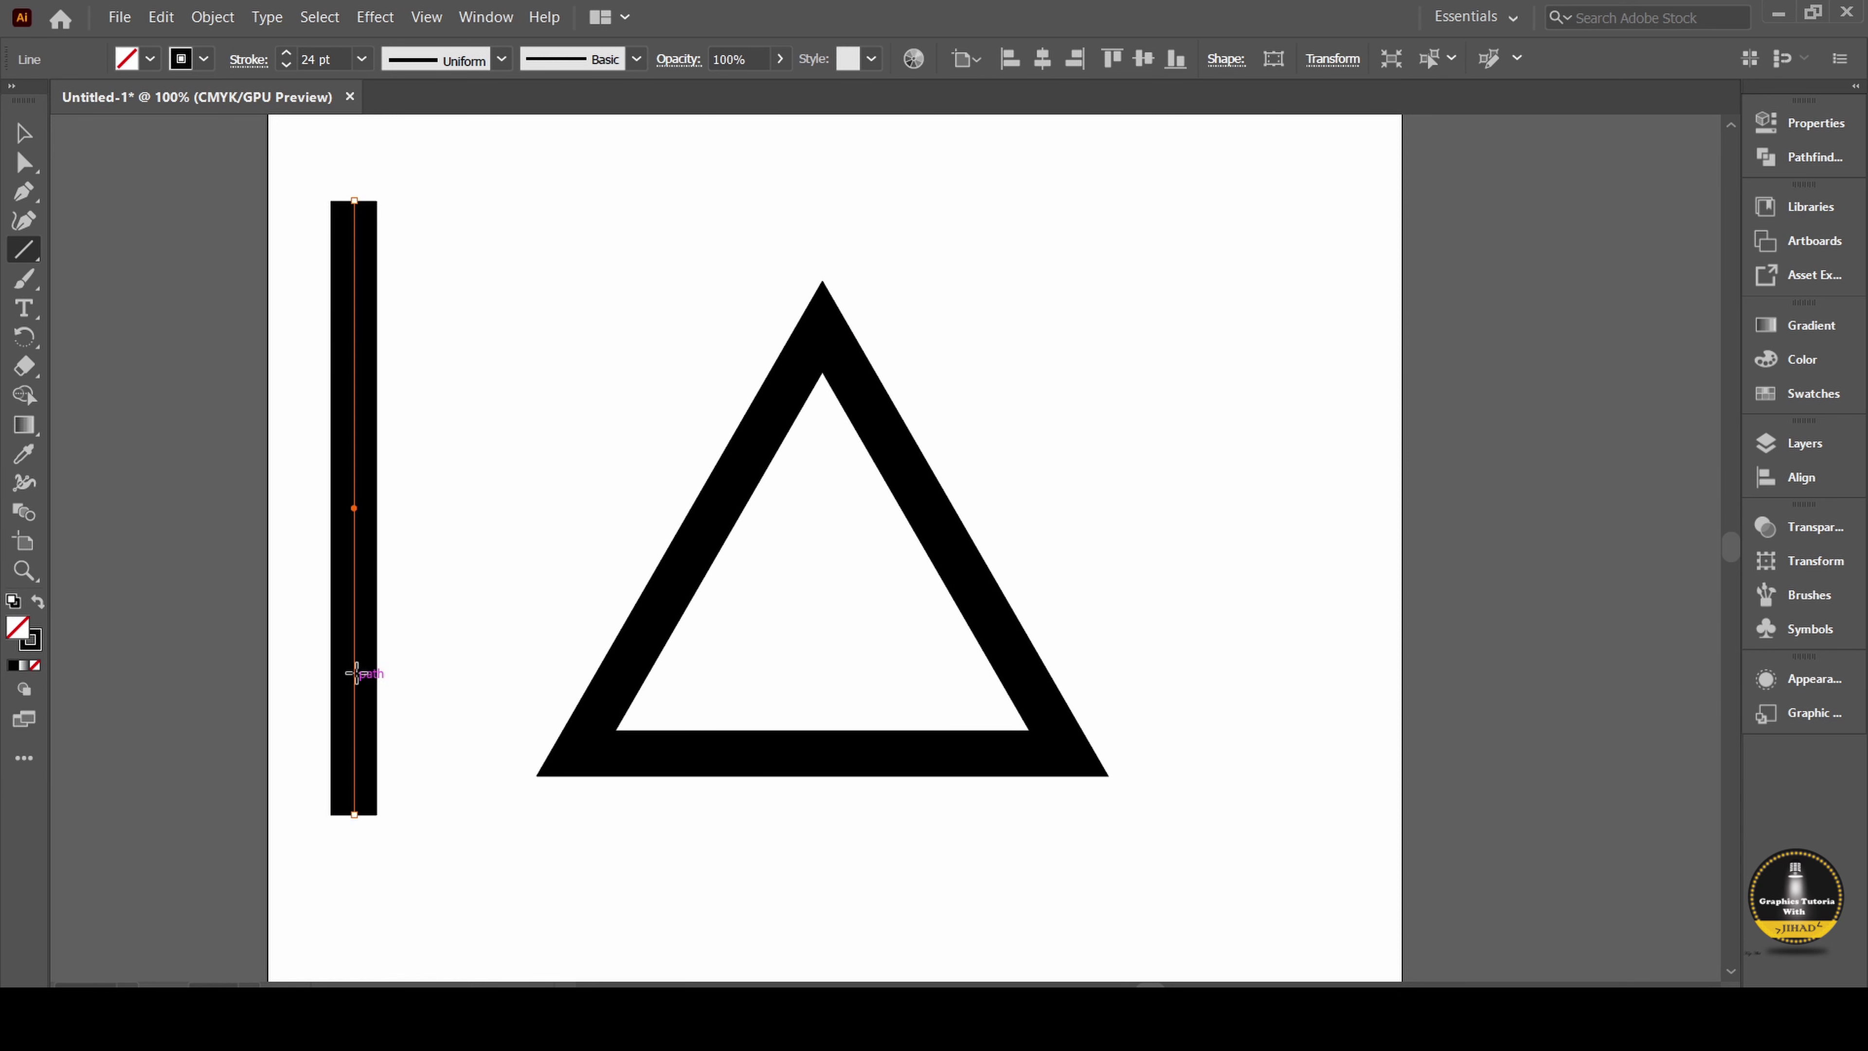
left_click(23, 134)
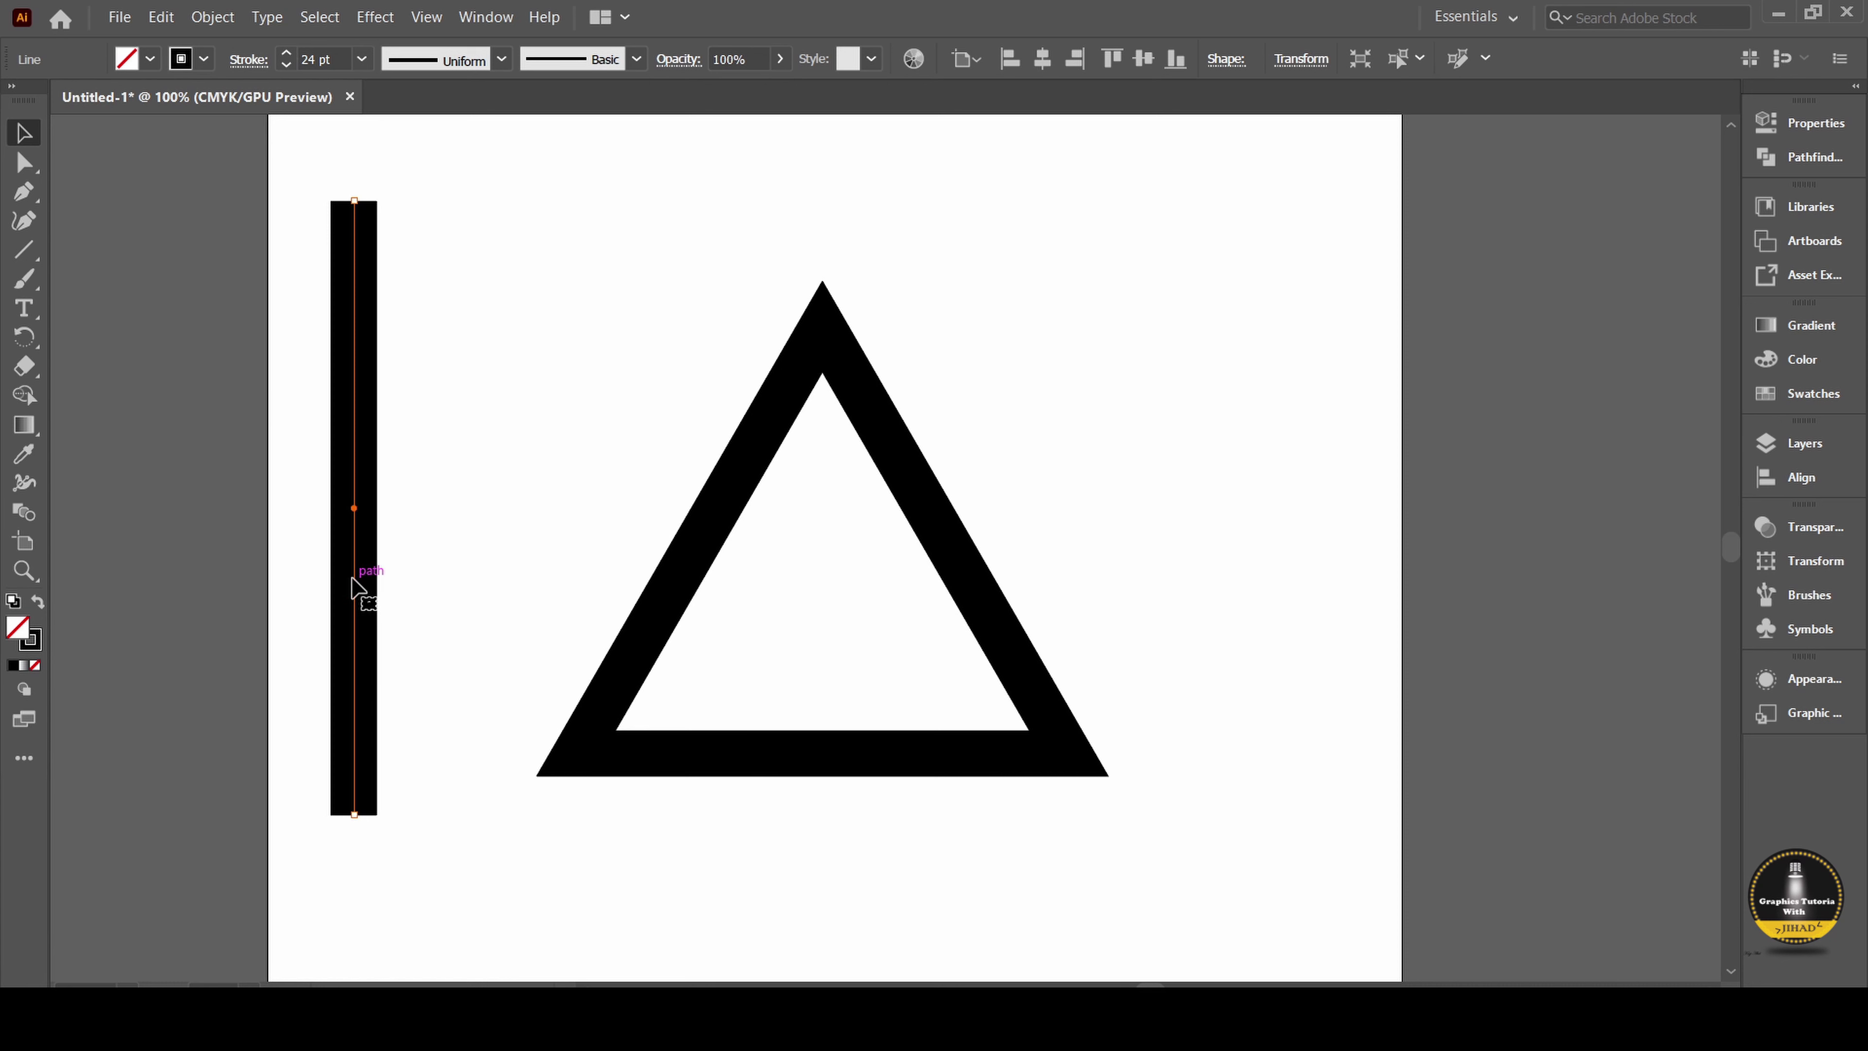
left_click_drag(357, 587, 1212, 600)
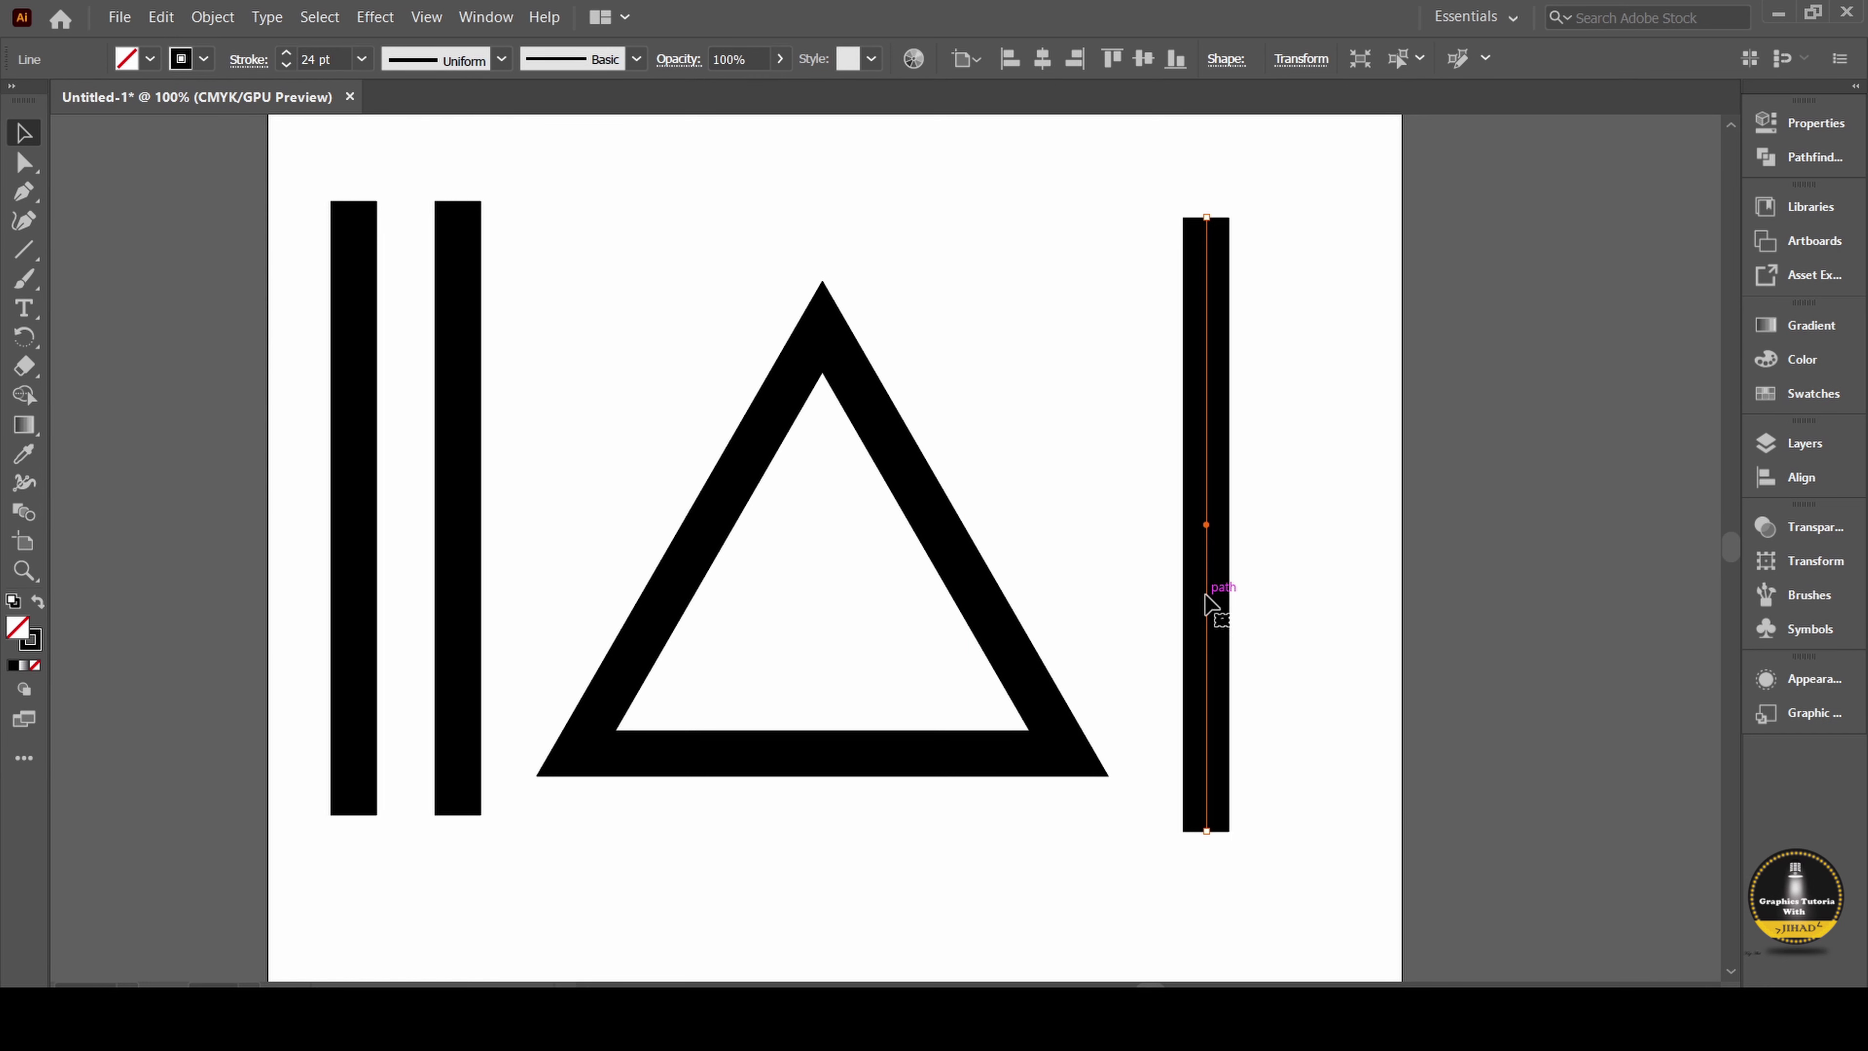
left_click(365, 574)
Rotate the leftmost bar 30° and lay it across the triangle's right side
right_click(357, 563)
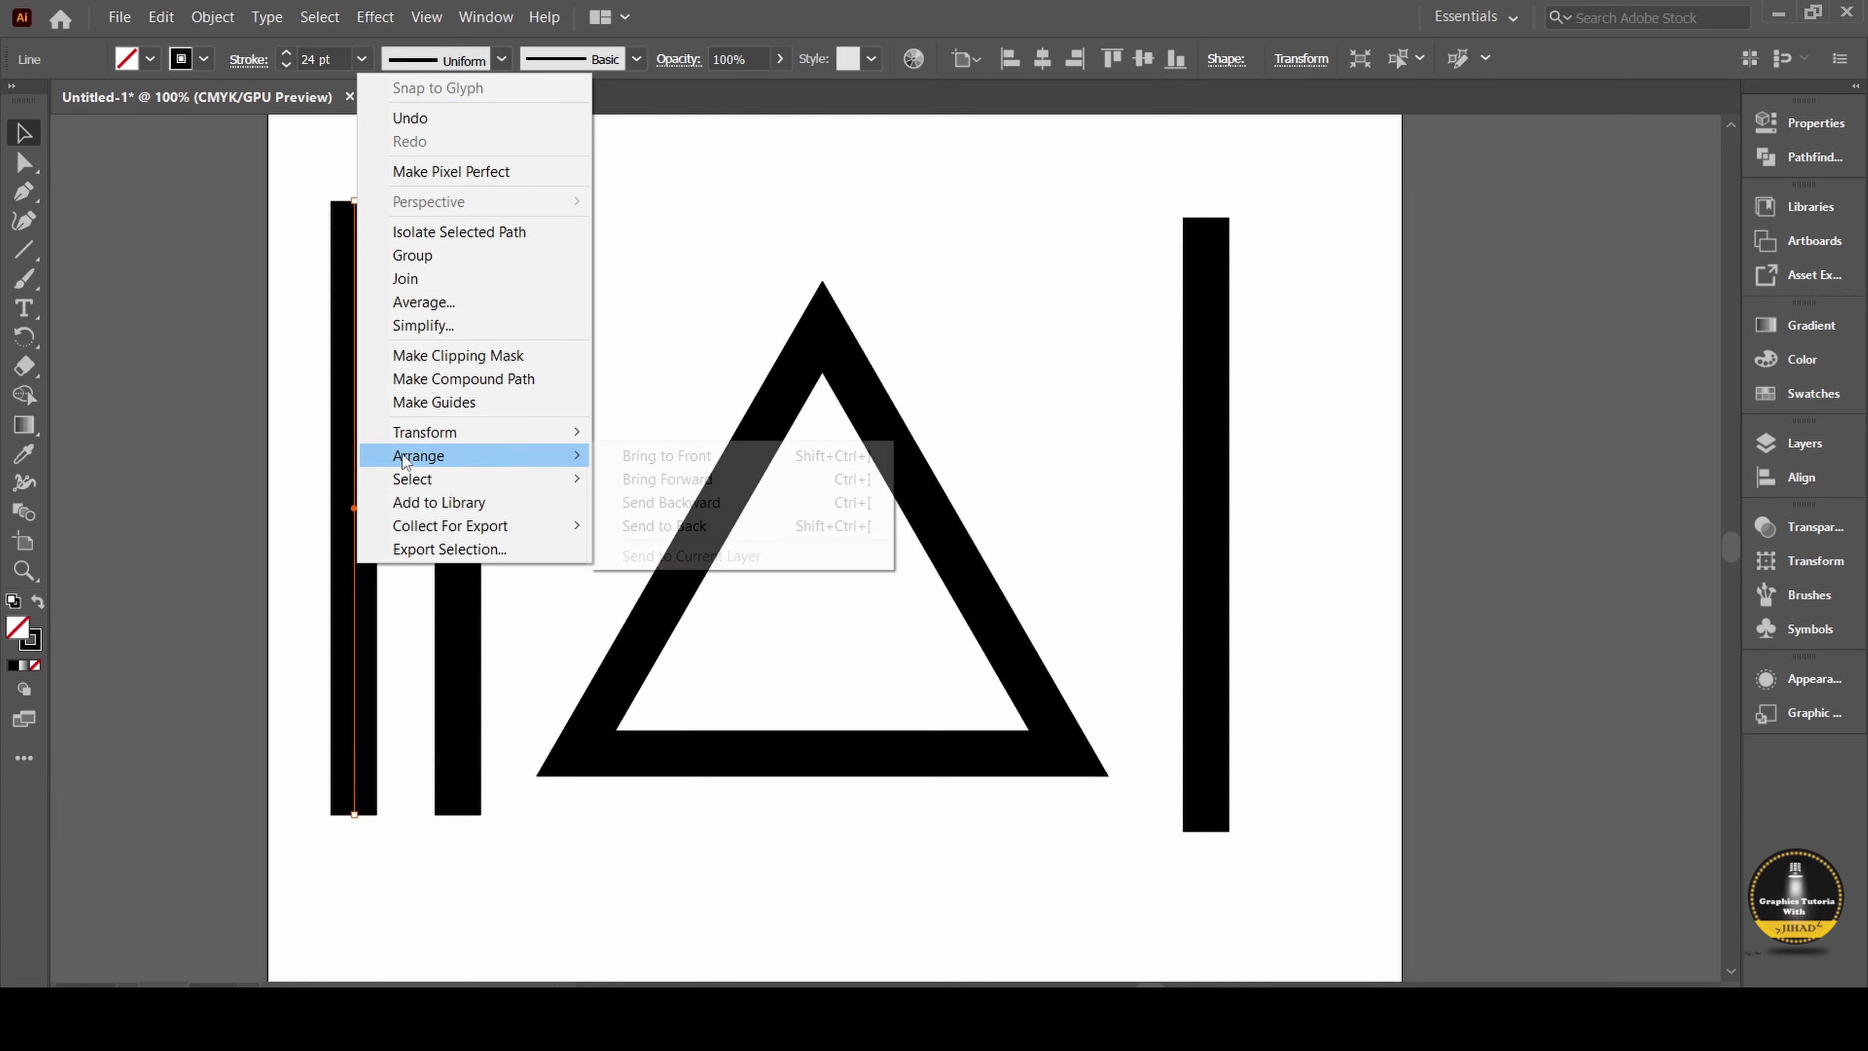
mouse_move(425, 432)
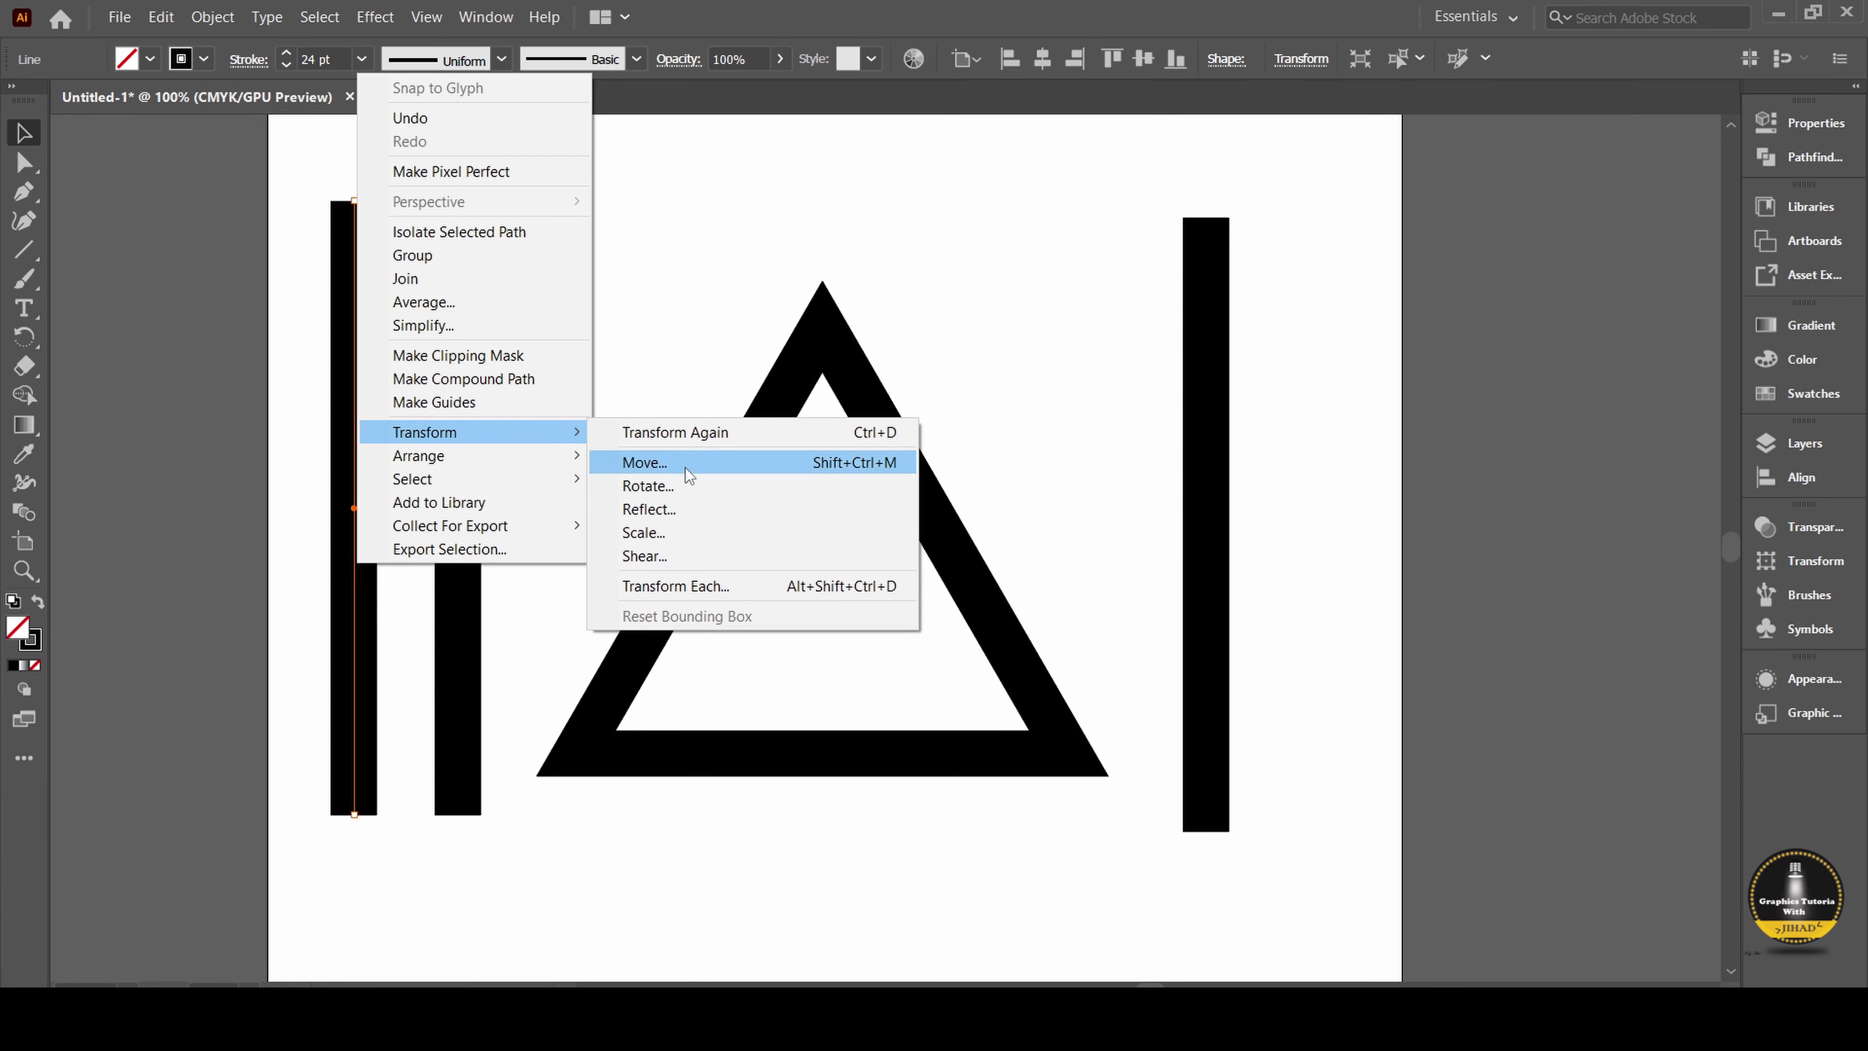
left_click(665, 487)
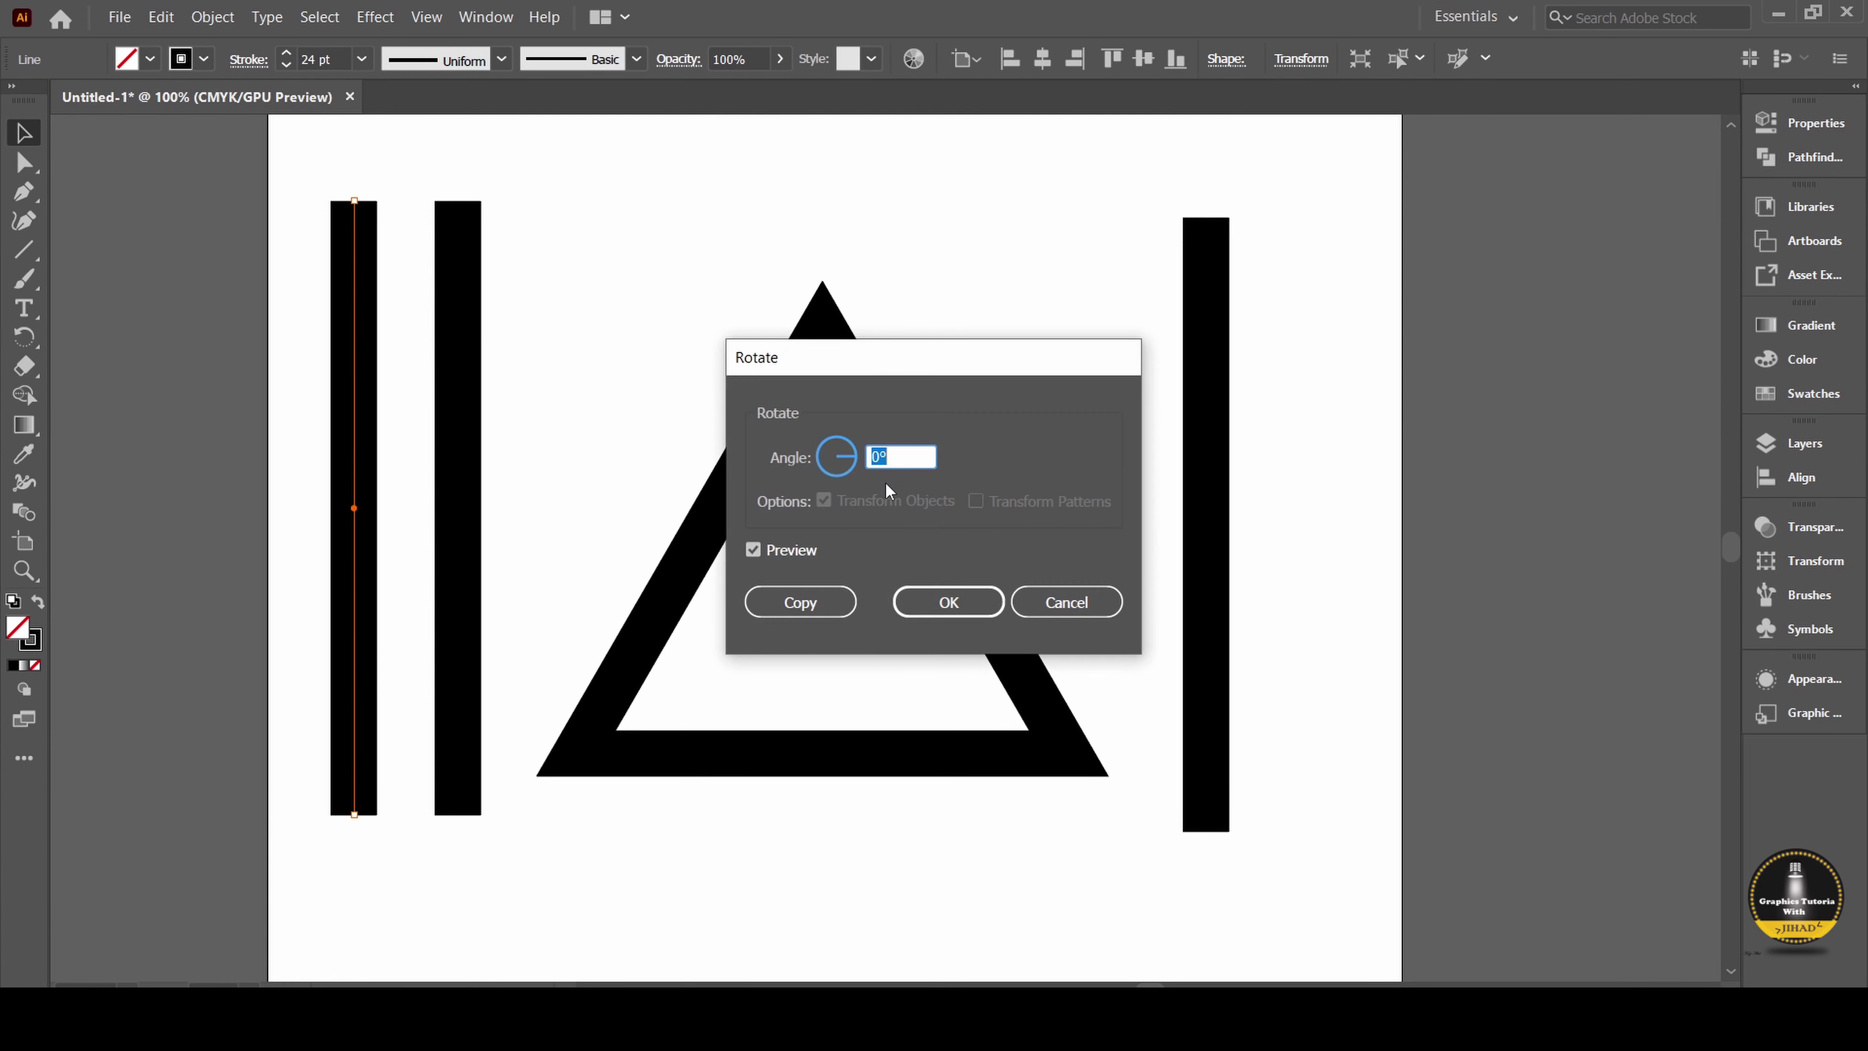
left_click_drag(912, 458, 854, 461)
type("30")
left_click(985, 601)
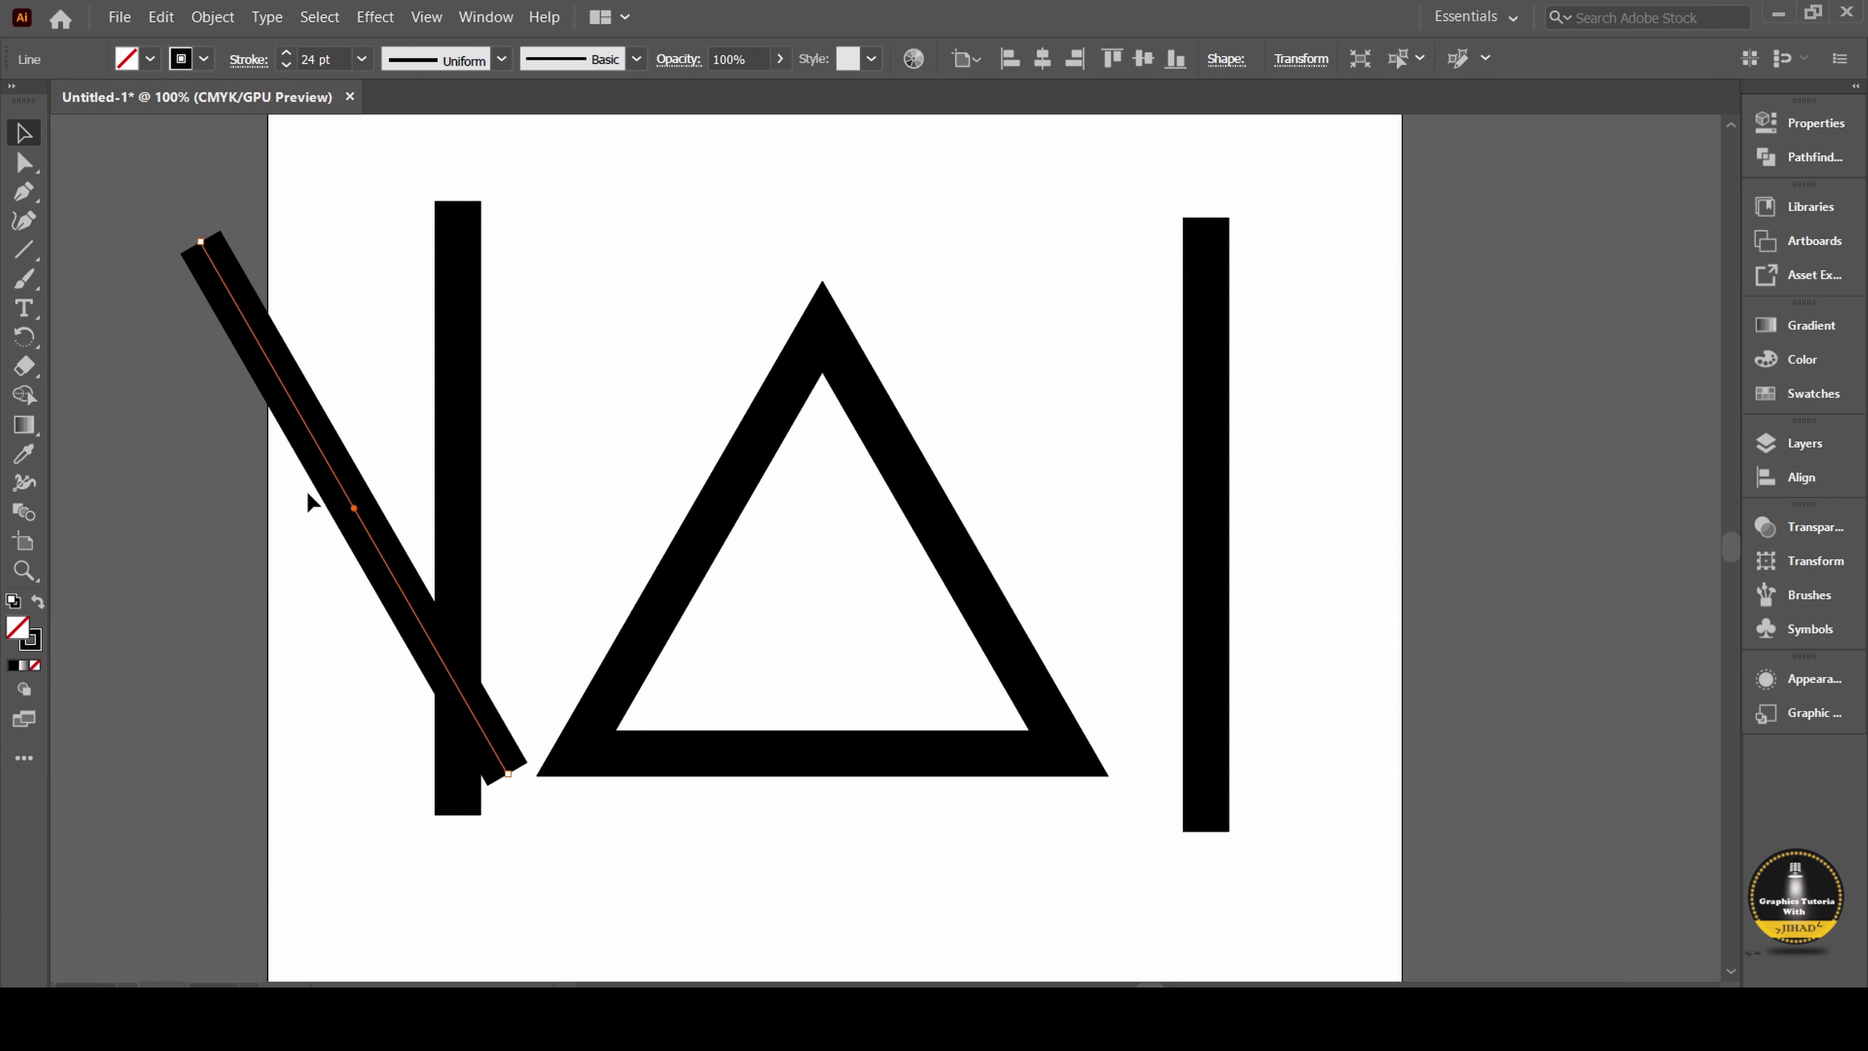
left_click_drag(350, 500, 874, 552)
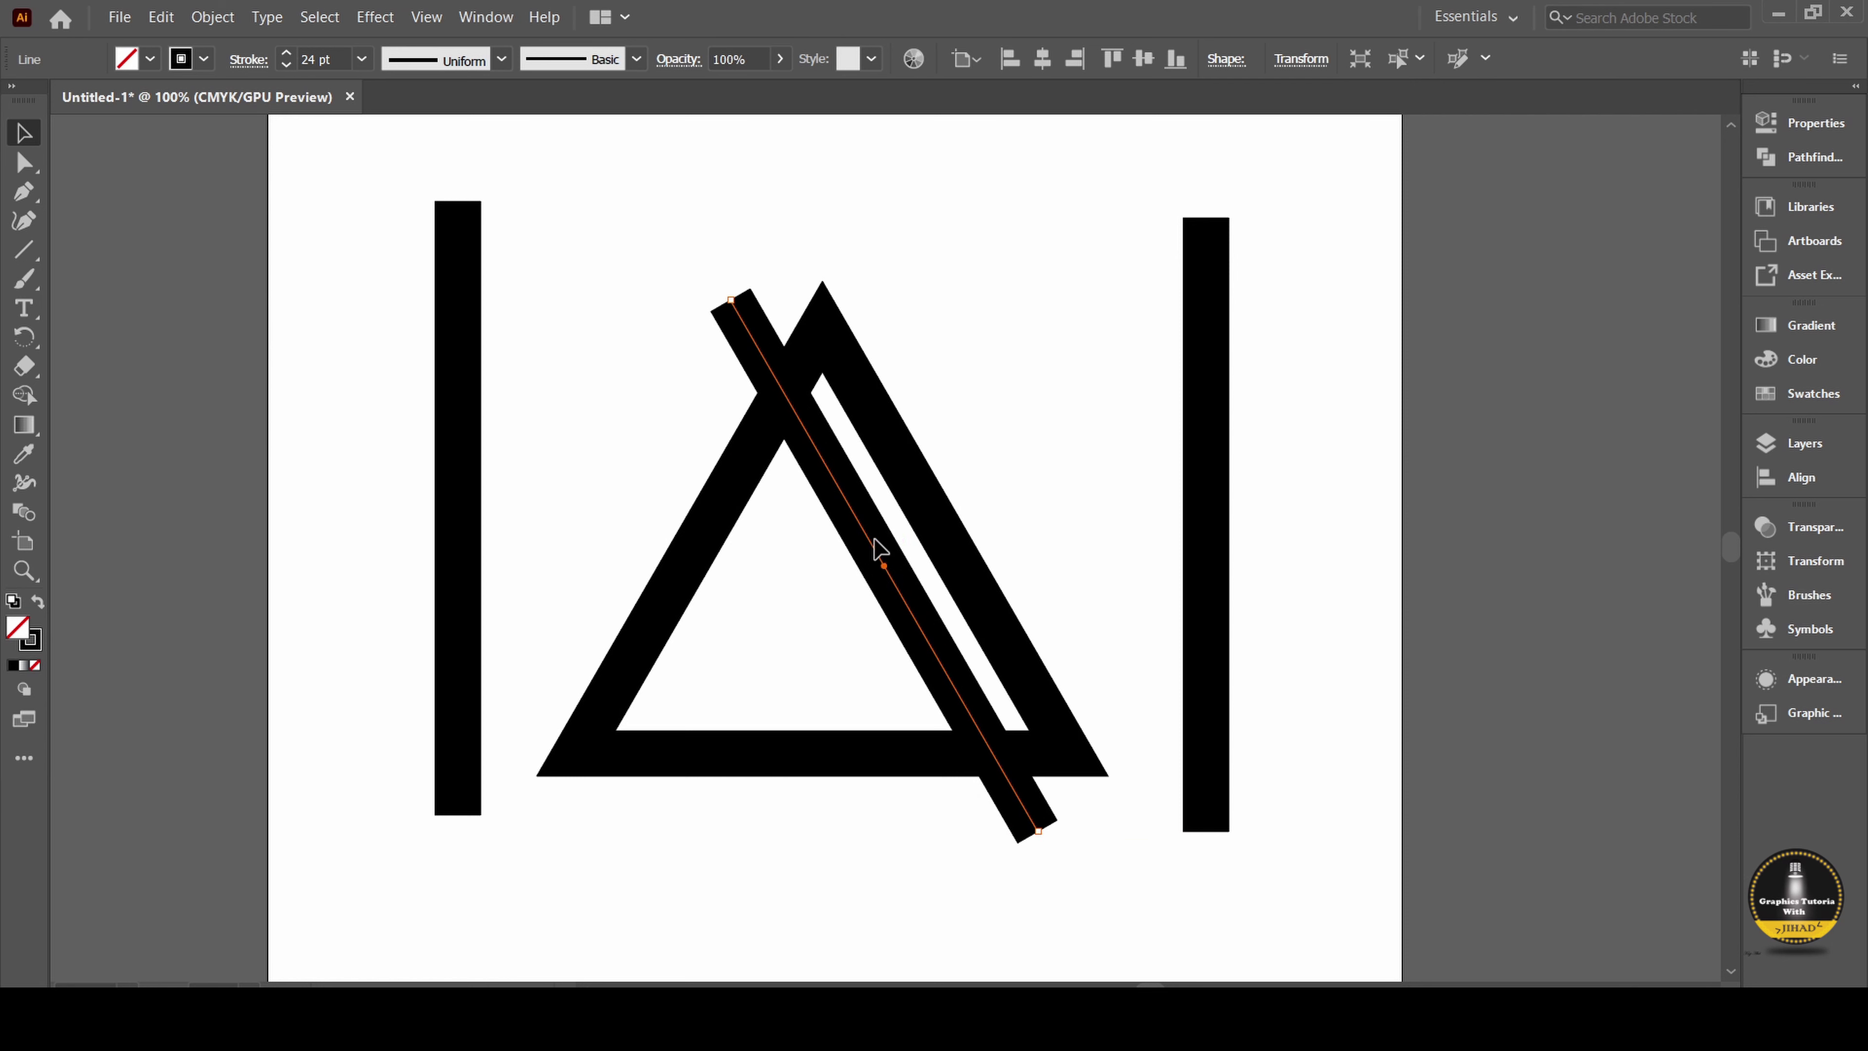
left_click(454, 545)
Rotate the other left bar -30° and place it parallel to the triangle's left leg
right_click(454, 551)
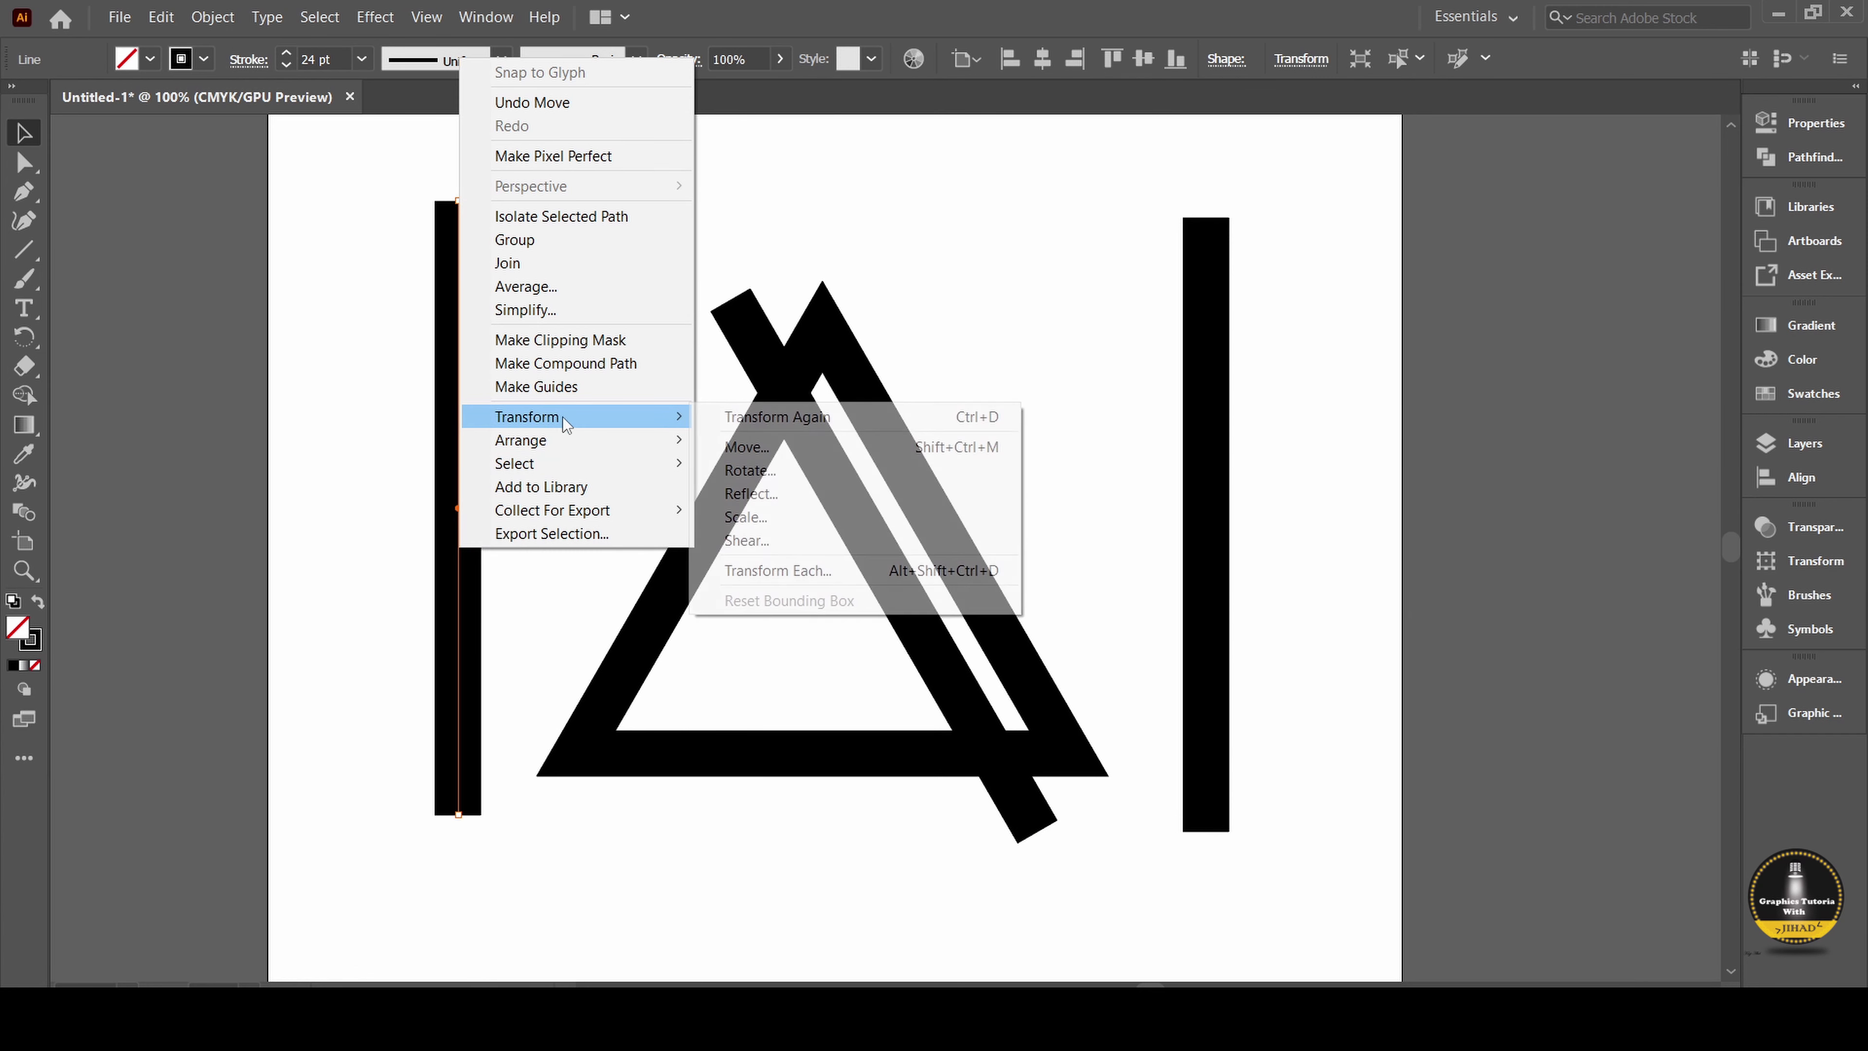
mouse_move(569, 416)
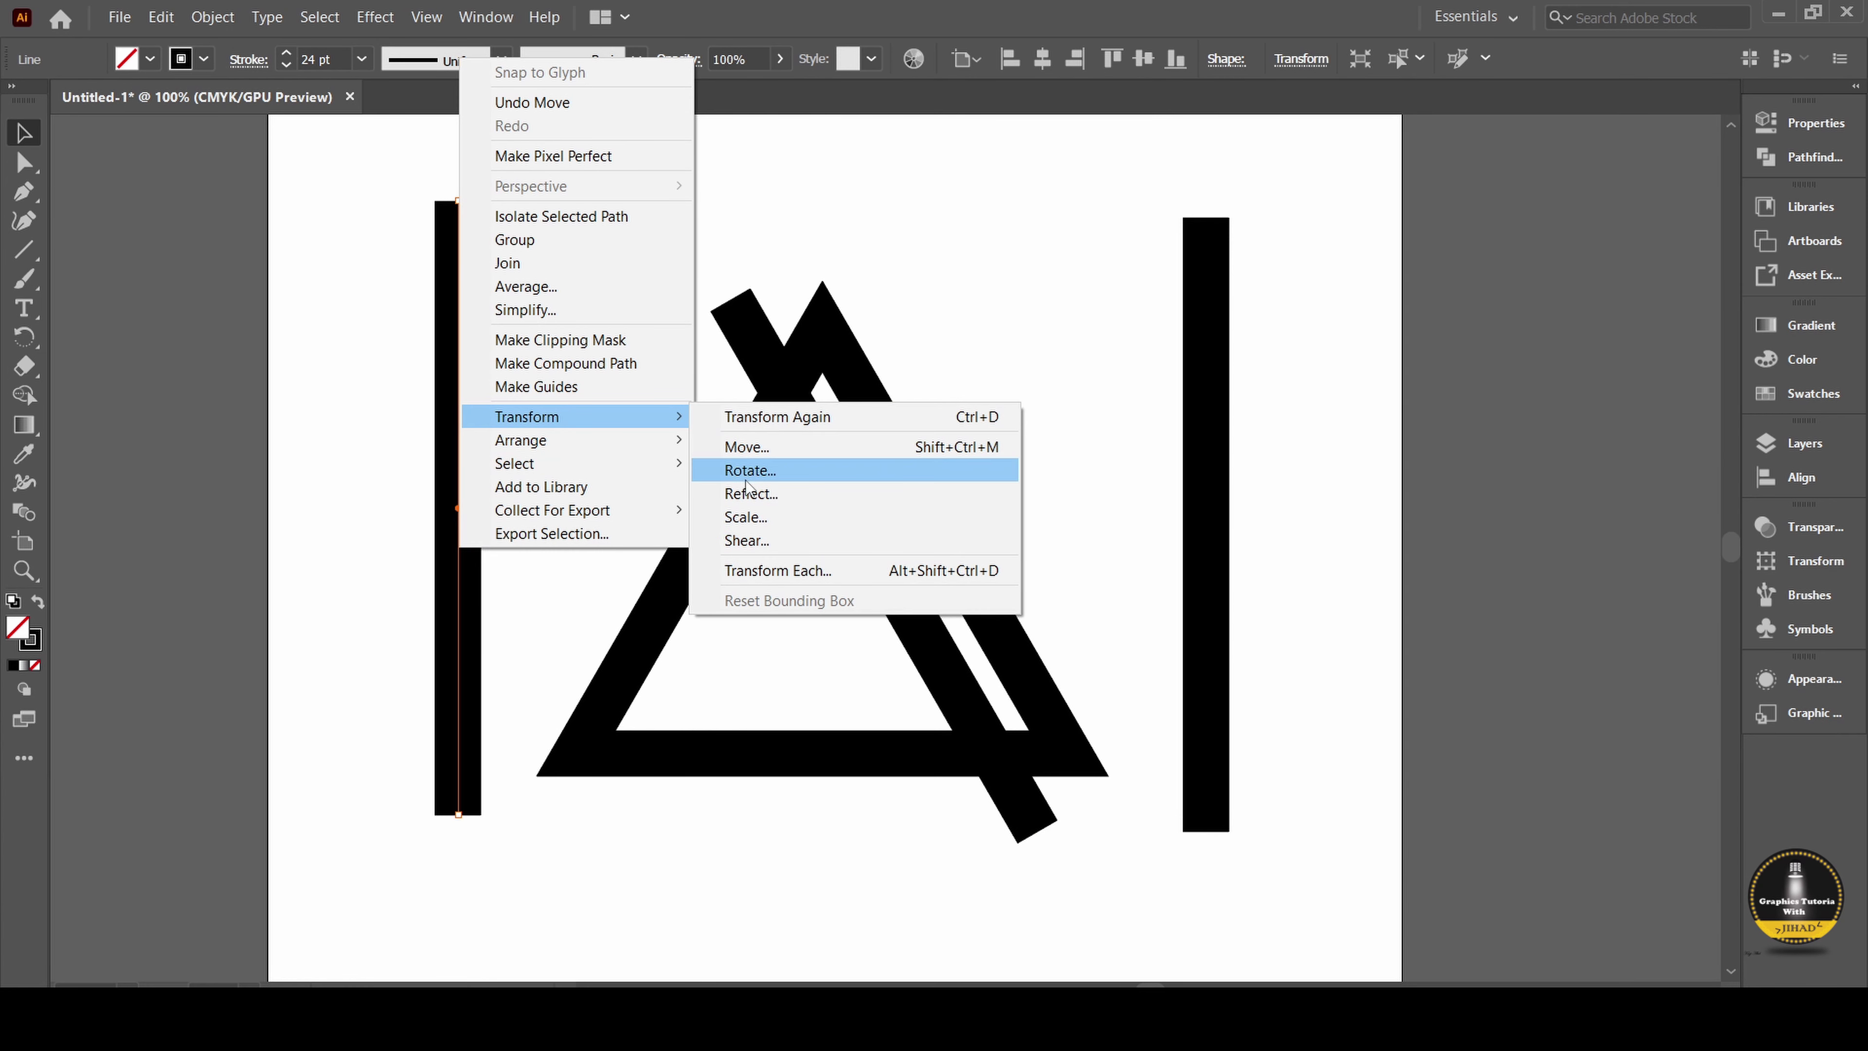
left_click(749, 471)
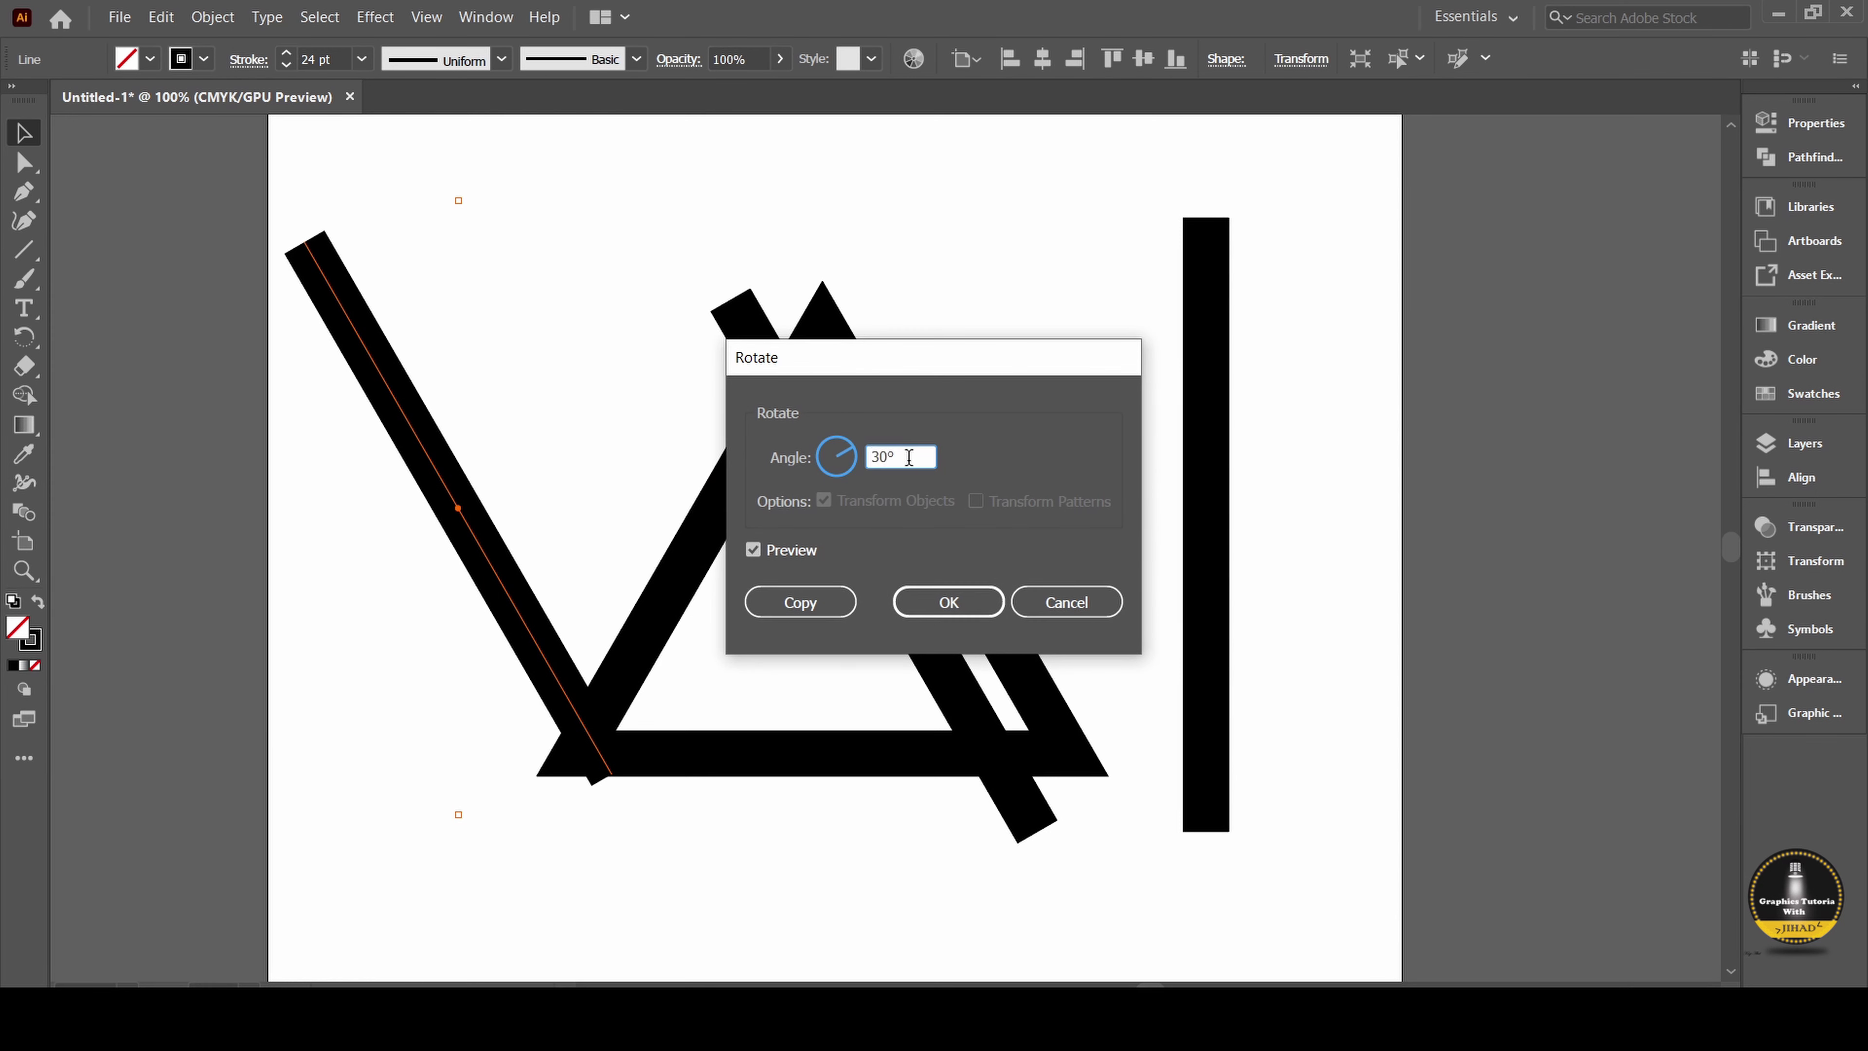
left_click(892, 457)
left_click(874, 458)
type("-")
left_click(986, 595)
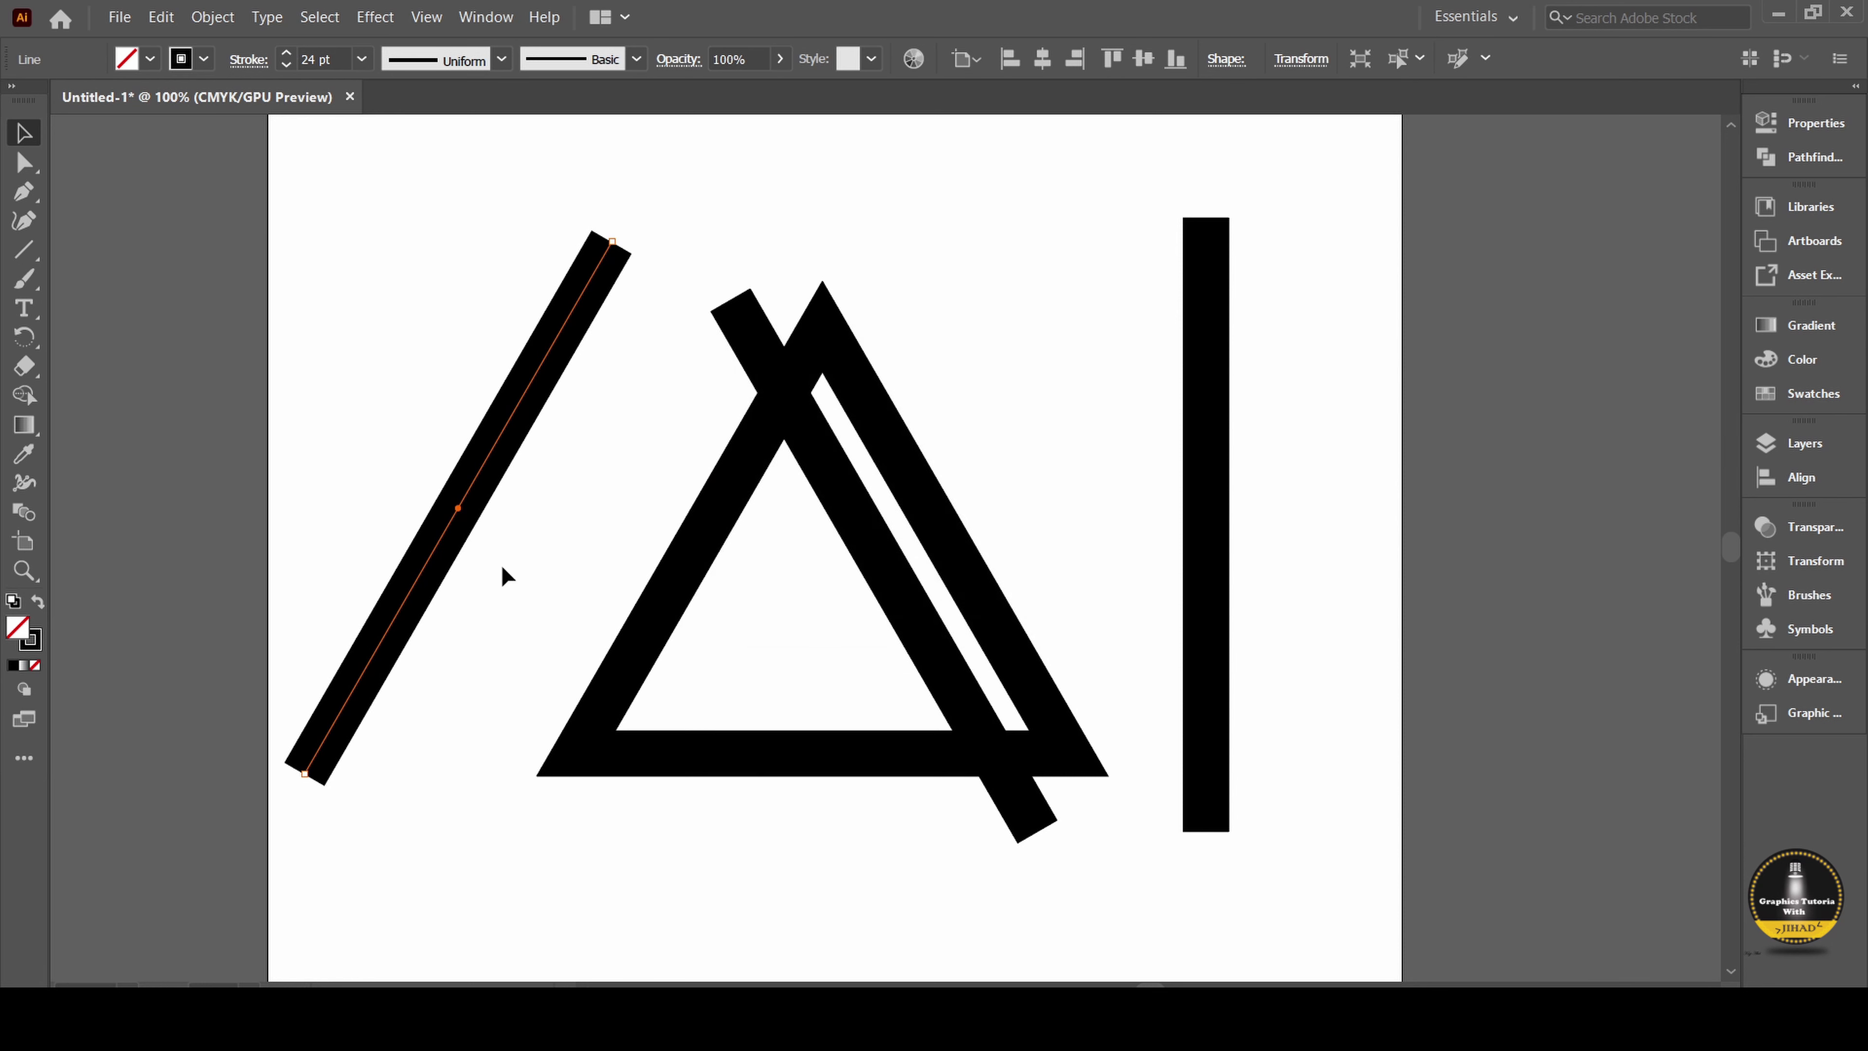
left_click_drag(450, 558, 730, 609)
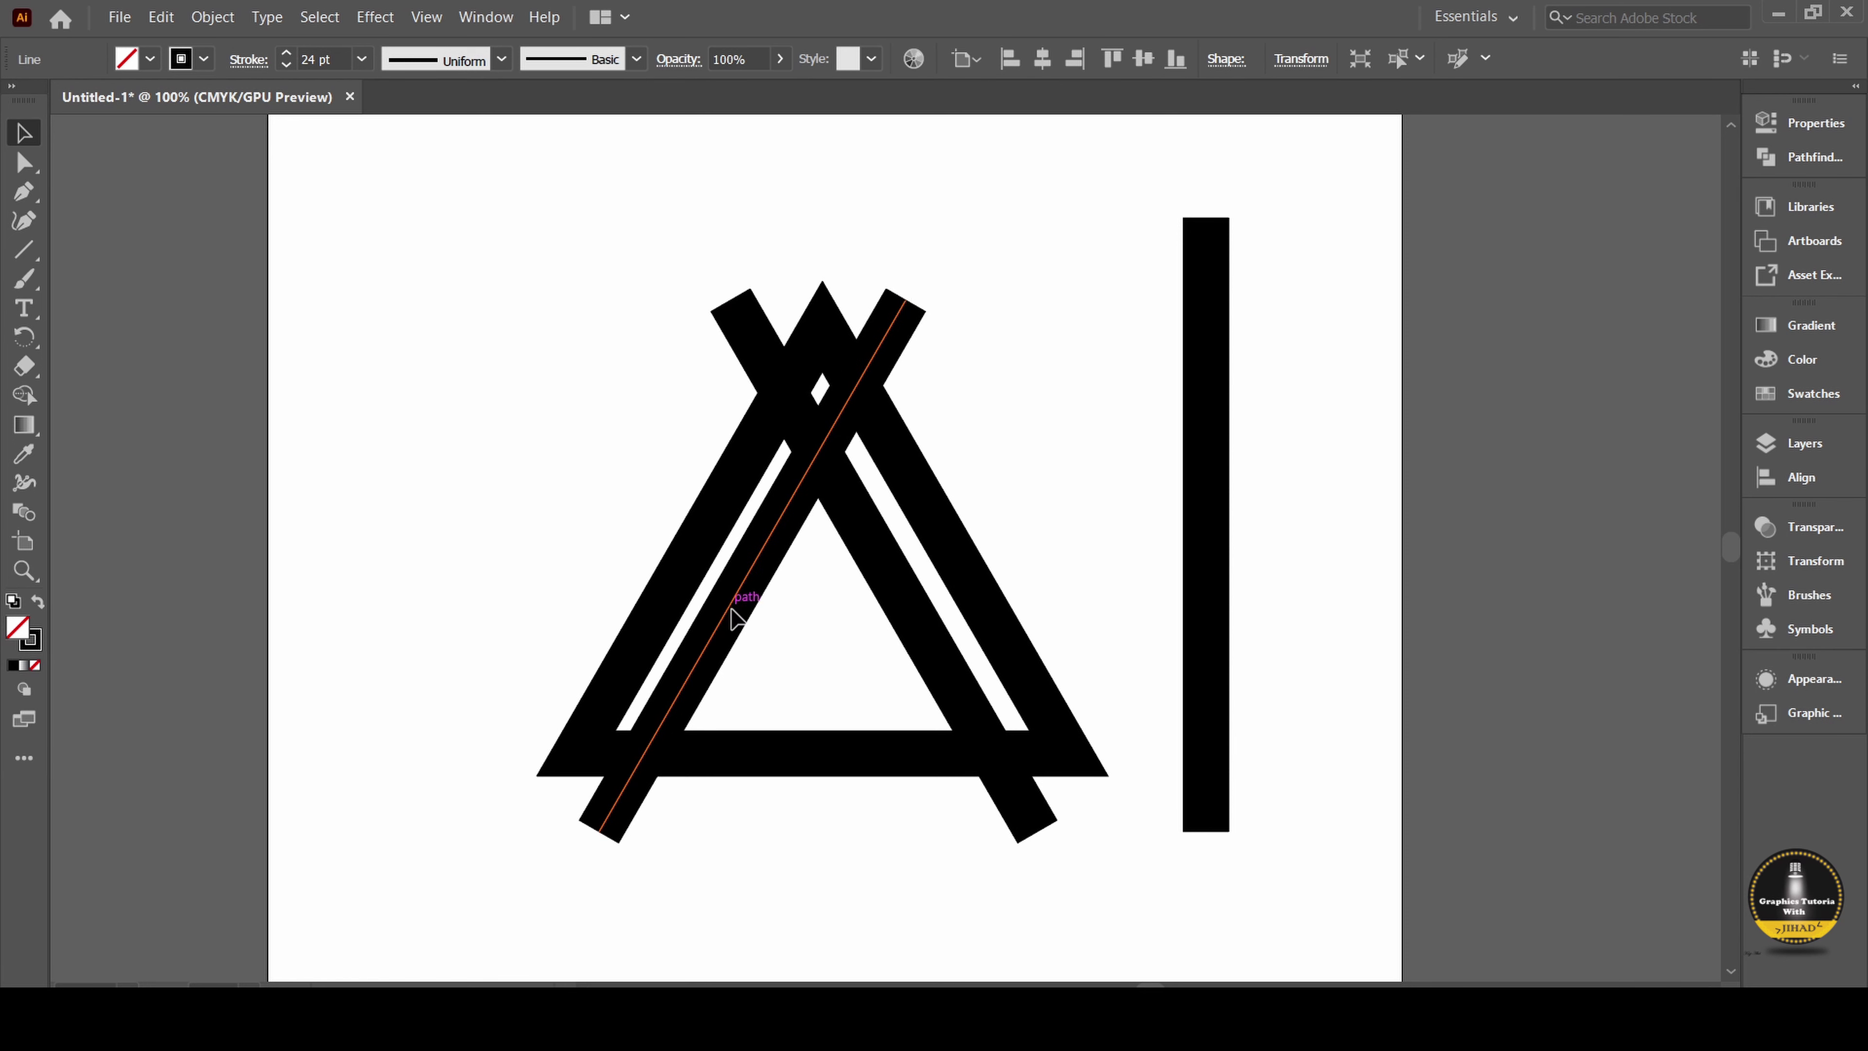
left_click_drag(731, 609, 734, 625)
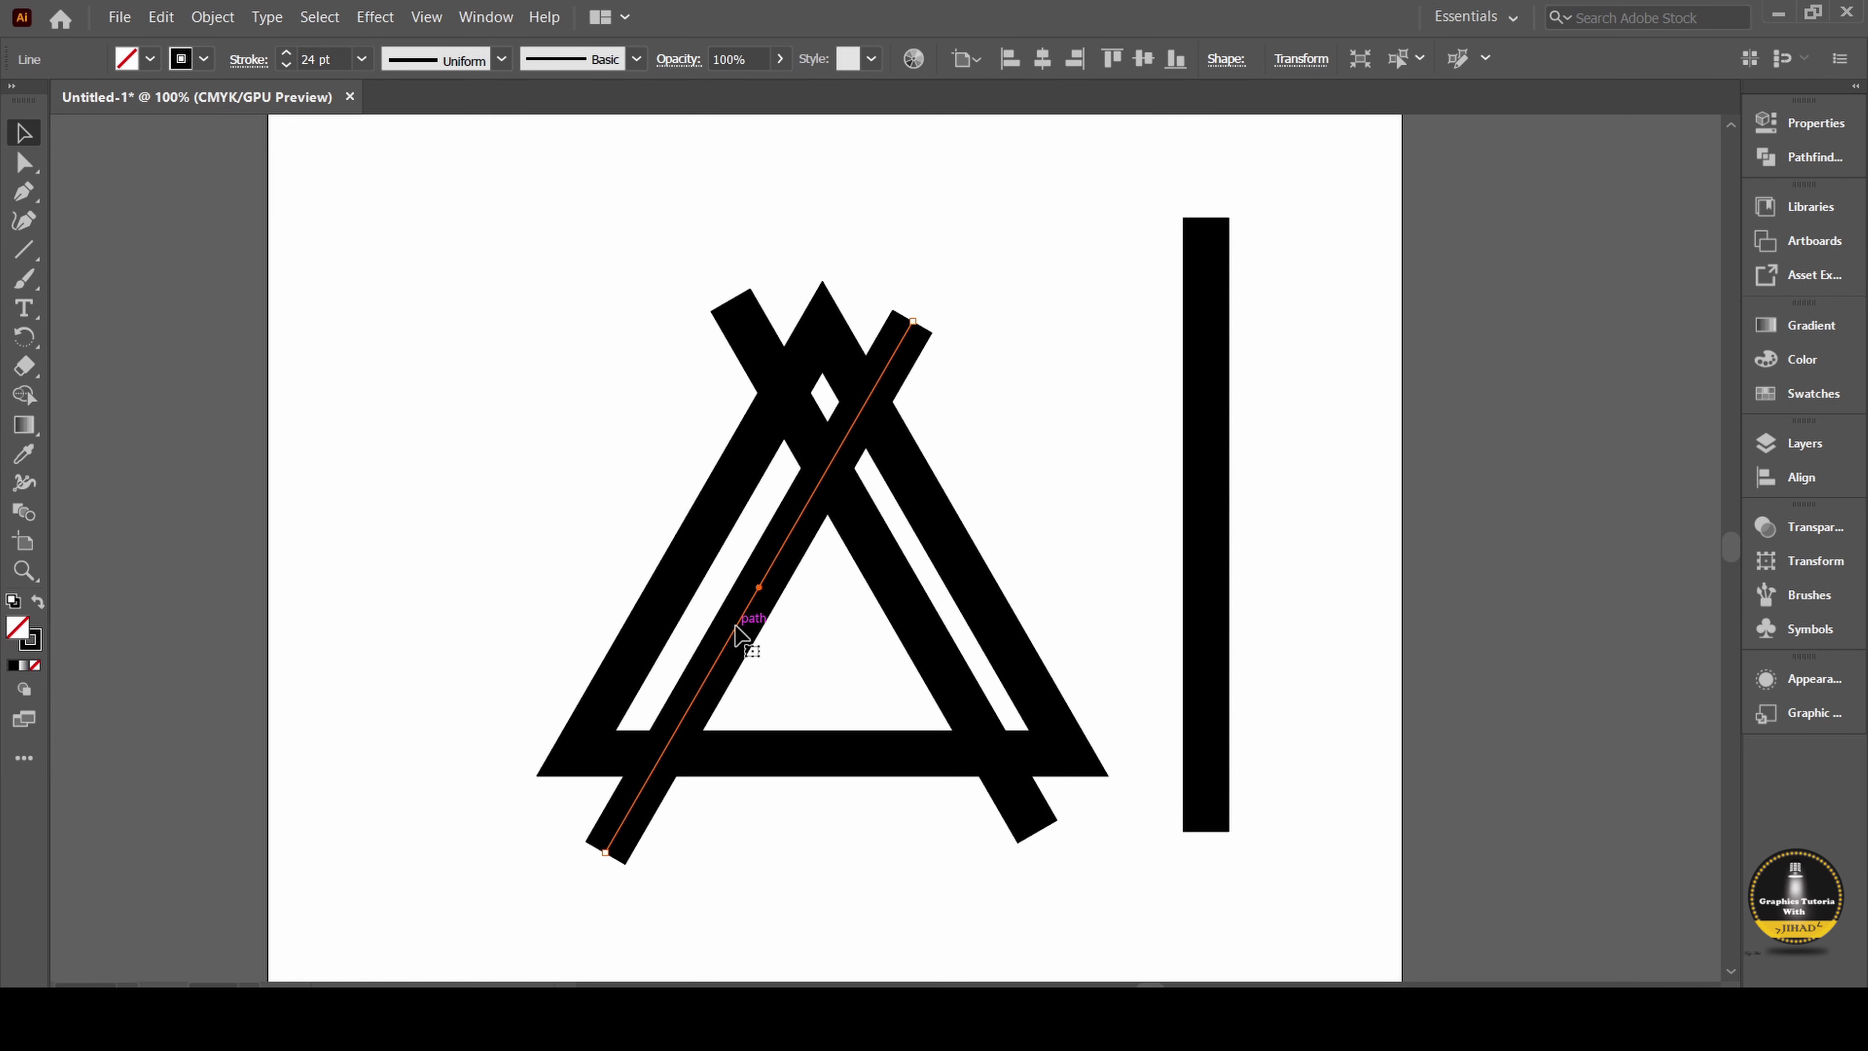
left_click(1213, 758)
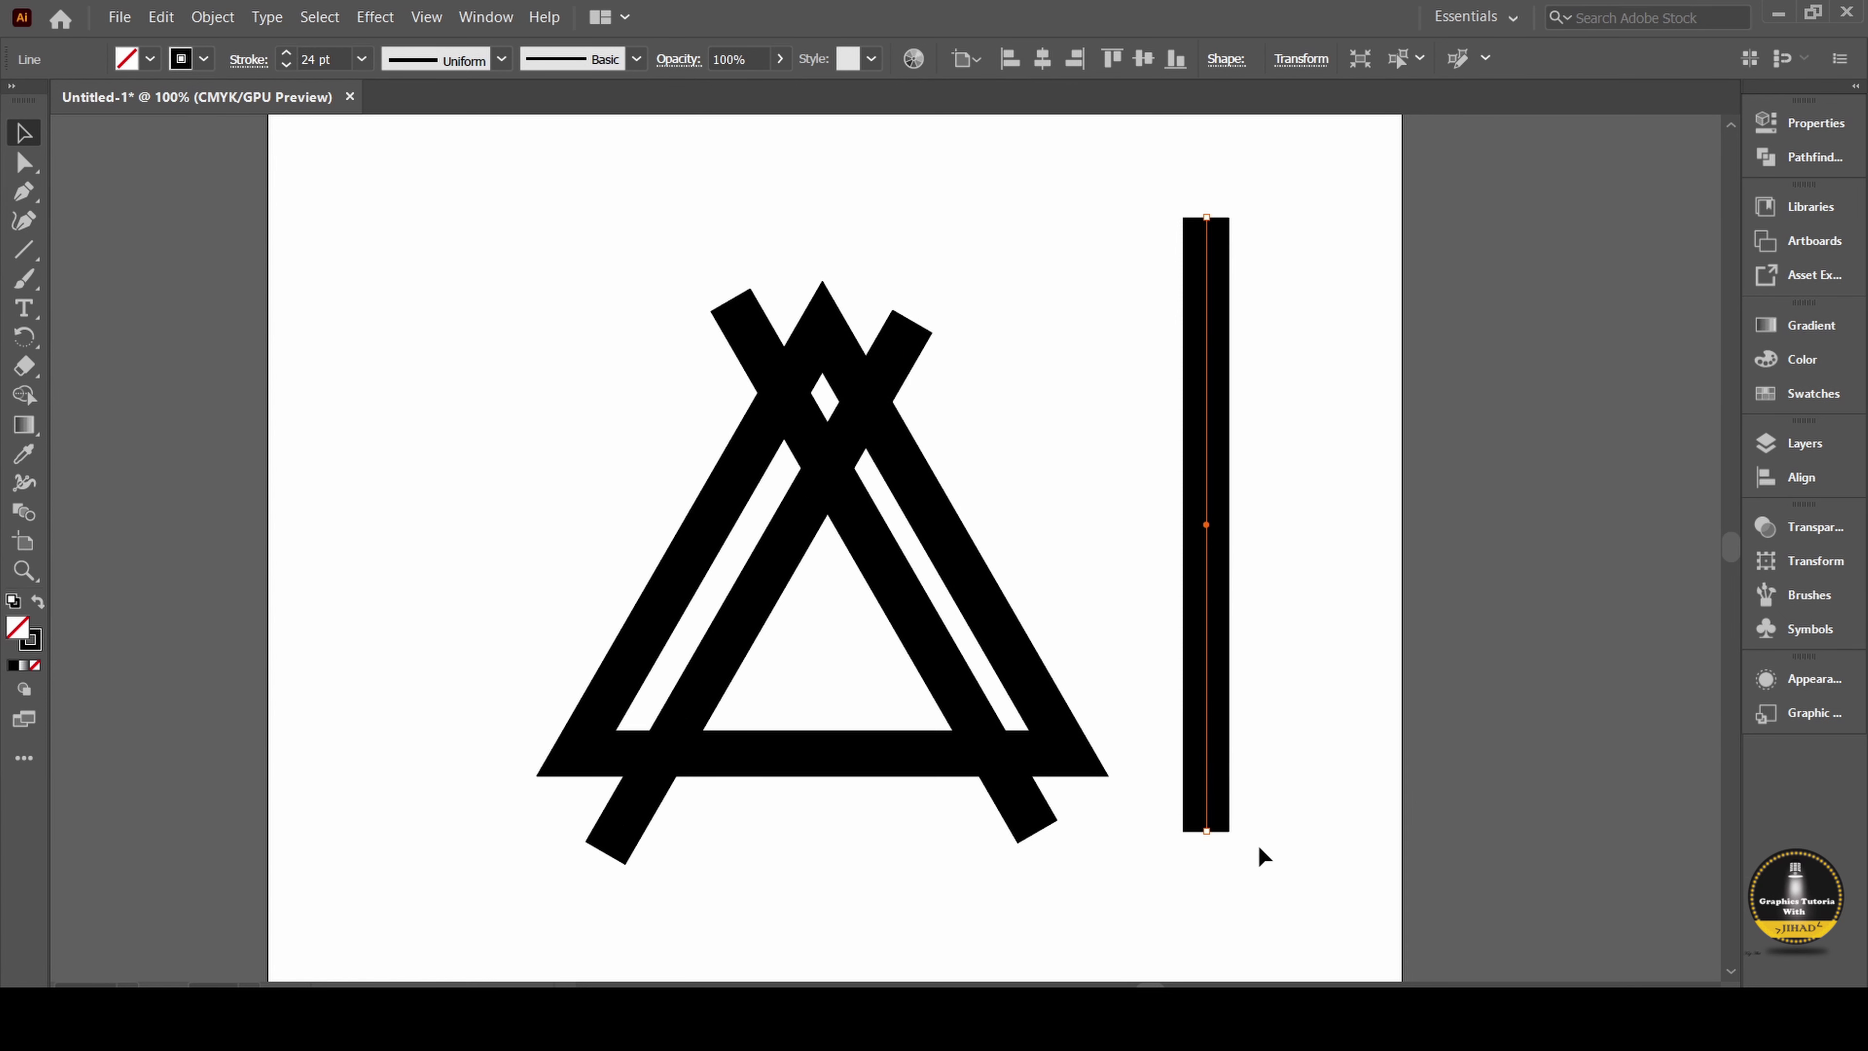
Rotate the right vertical bar horizontal, lay it across the triangle's lower part, and nudge the diagonal bar
left_click_drag(1217, 841, 572, 526)
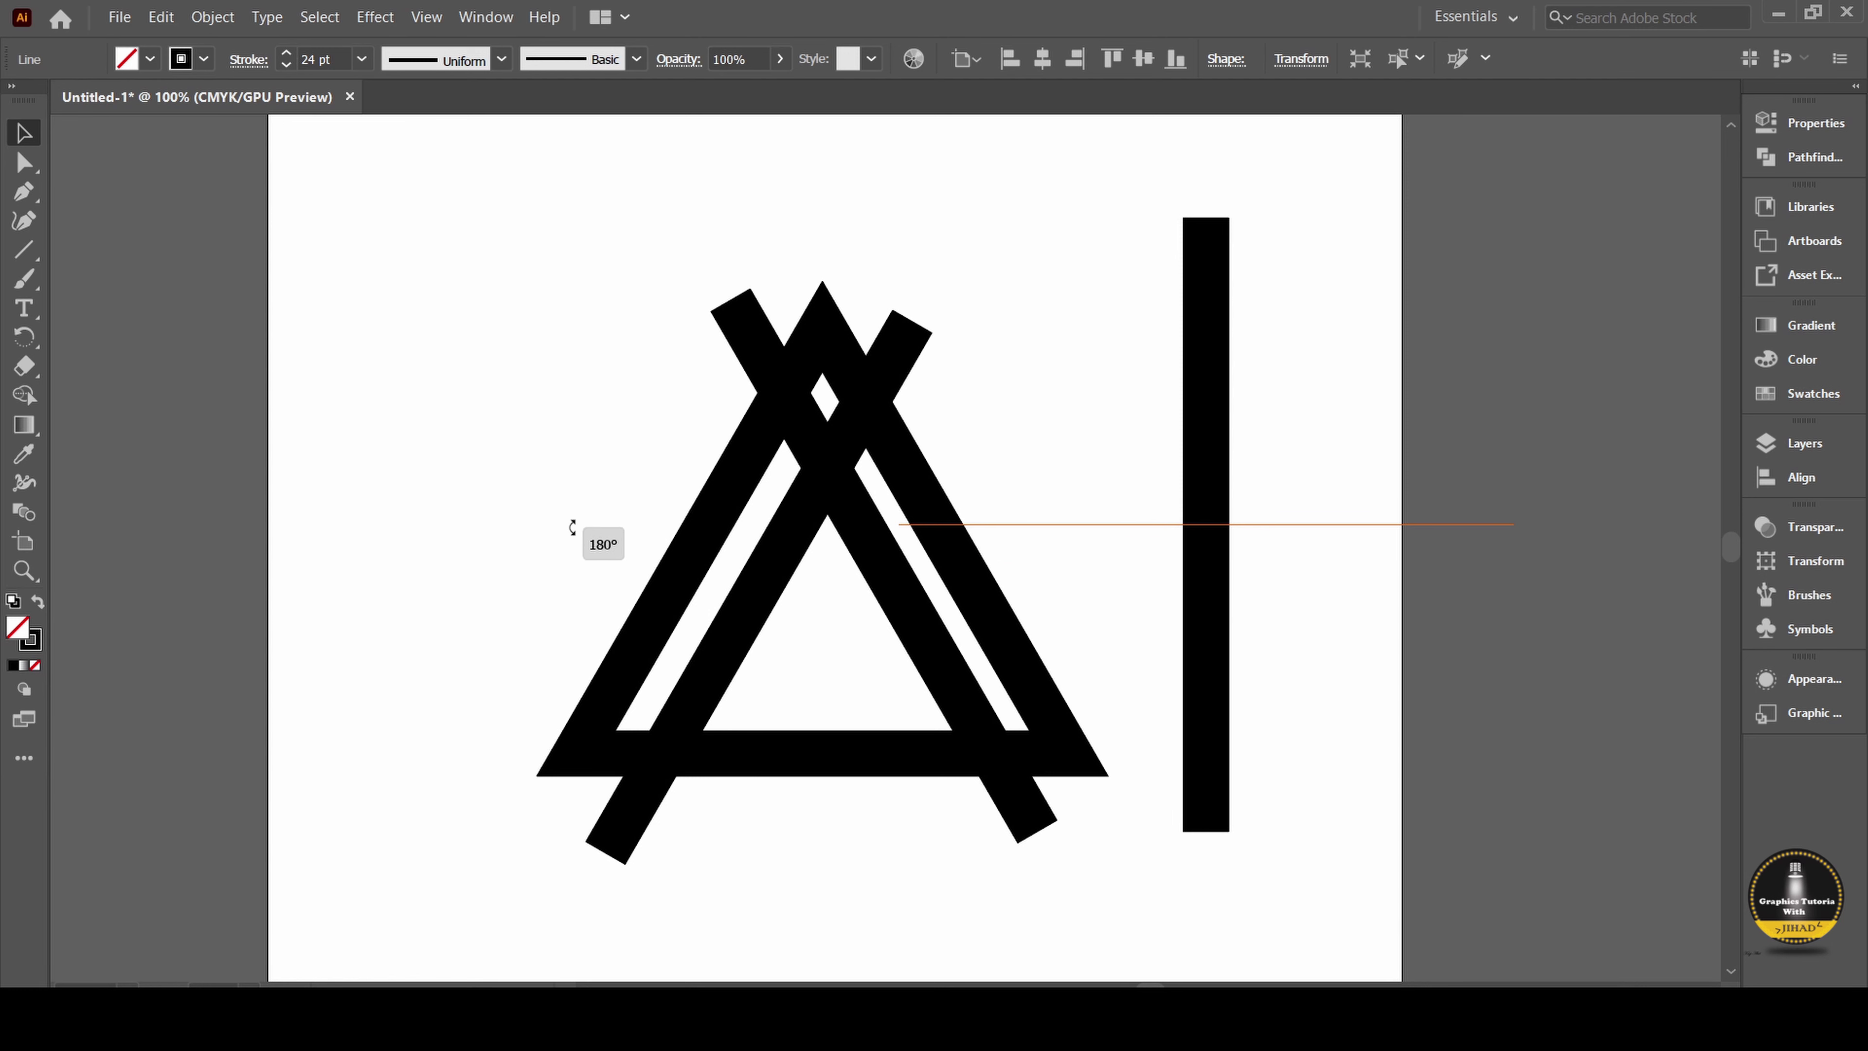
mouse_move(1226, 527)
left_mouse_down()
mouse_move(849, 647)
mouse_move(862, 688)
left_mouse_up()
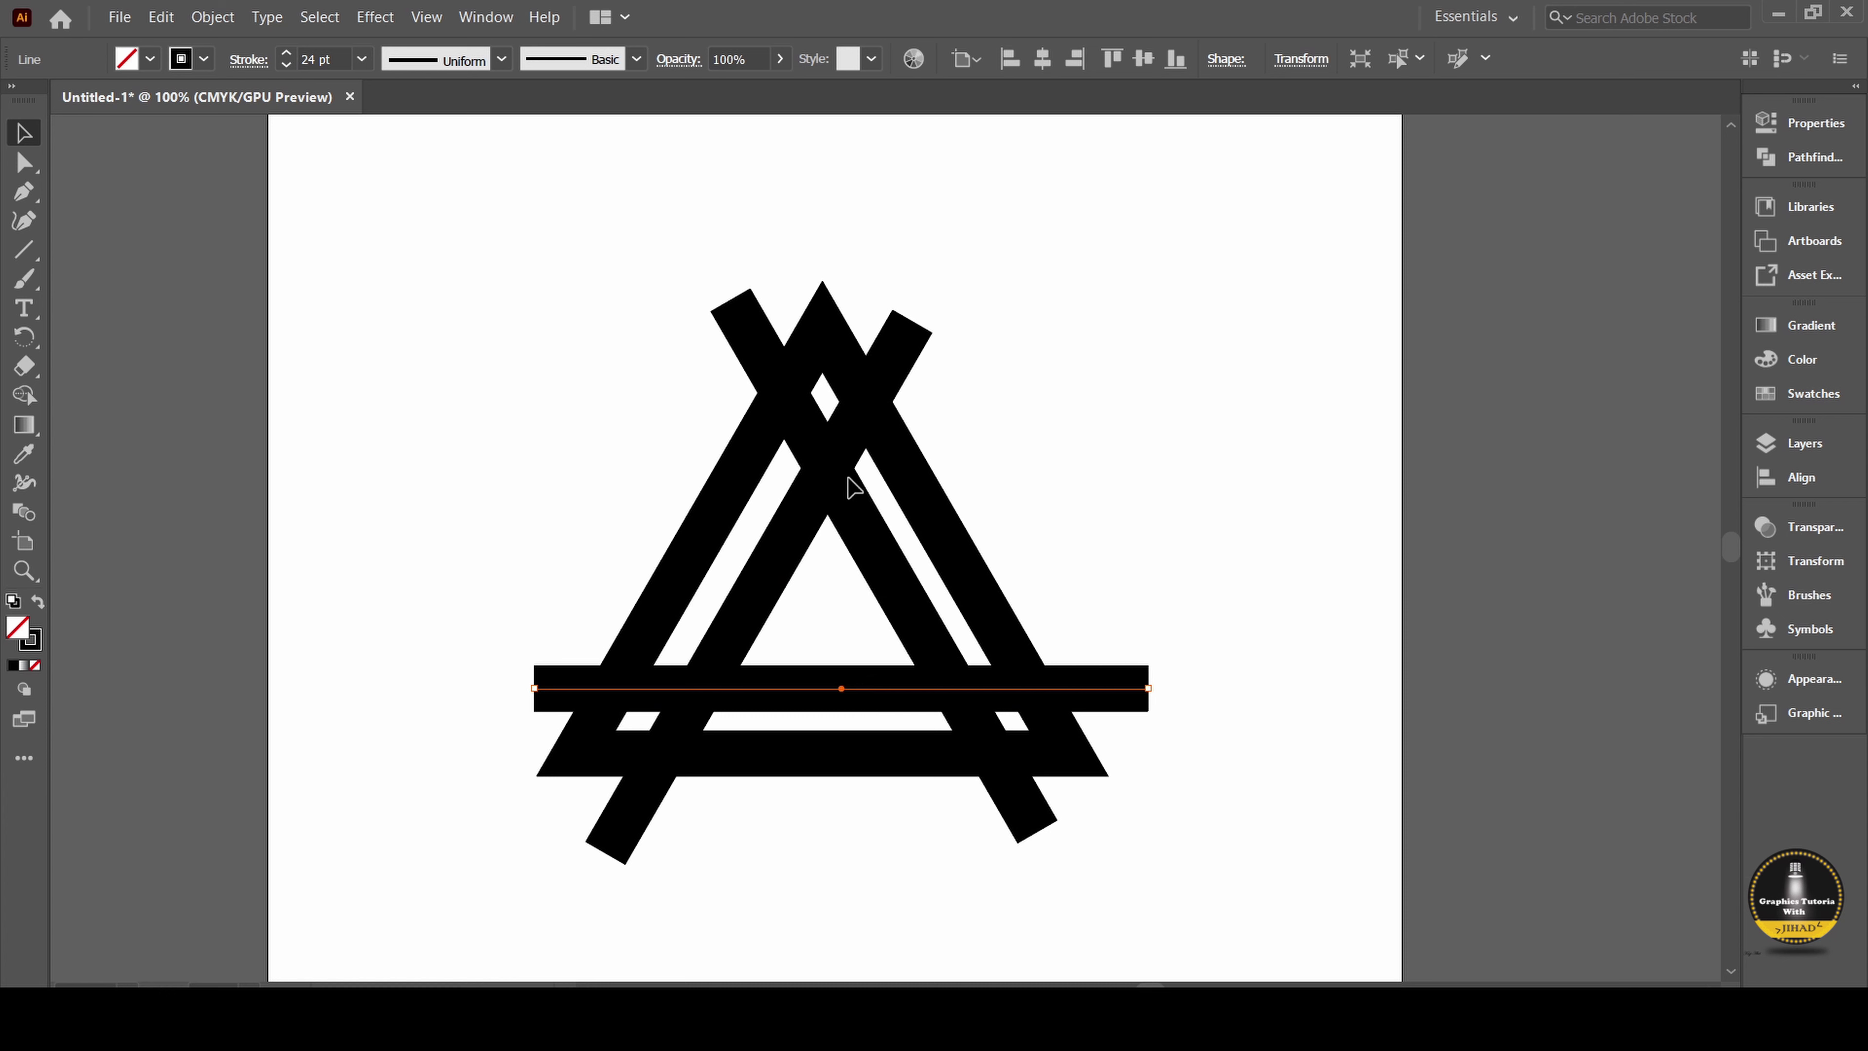
left_click_drag(745, 612, 753, 597)
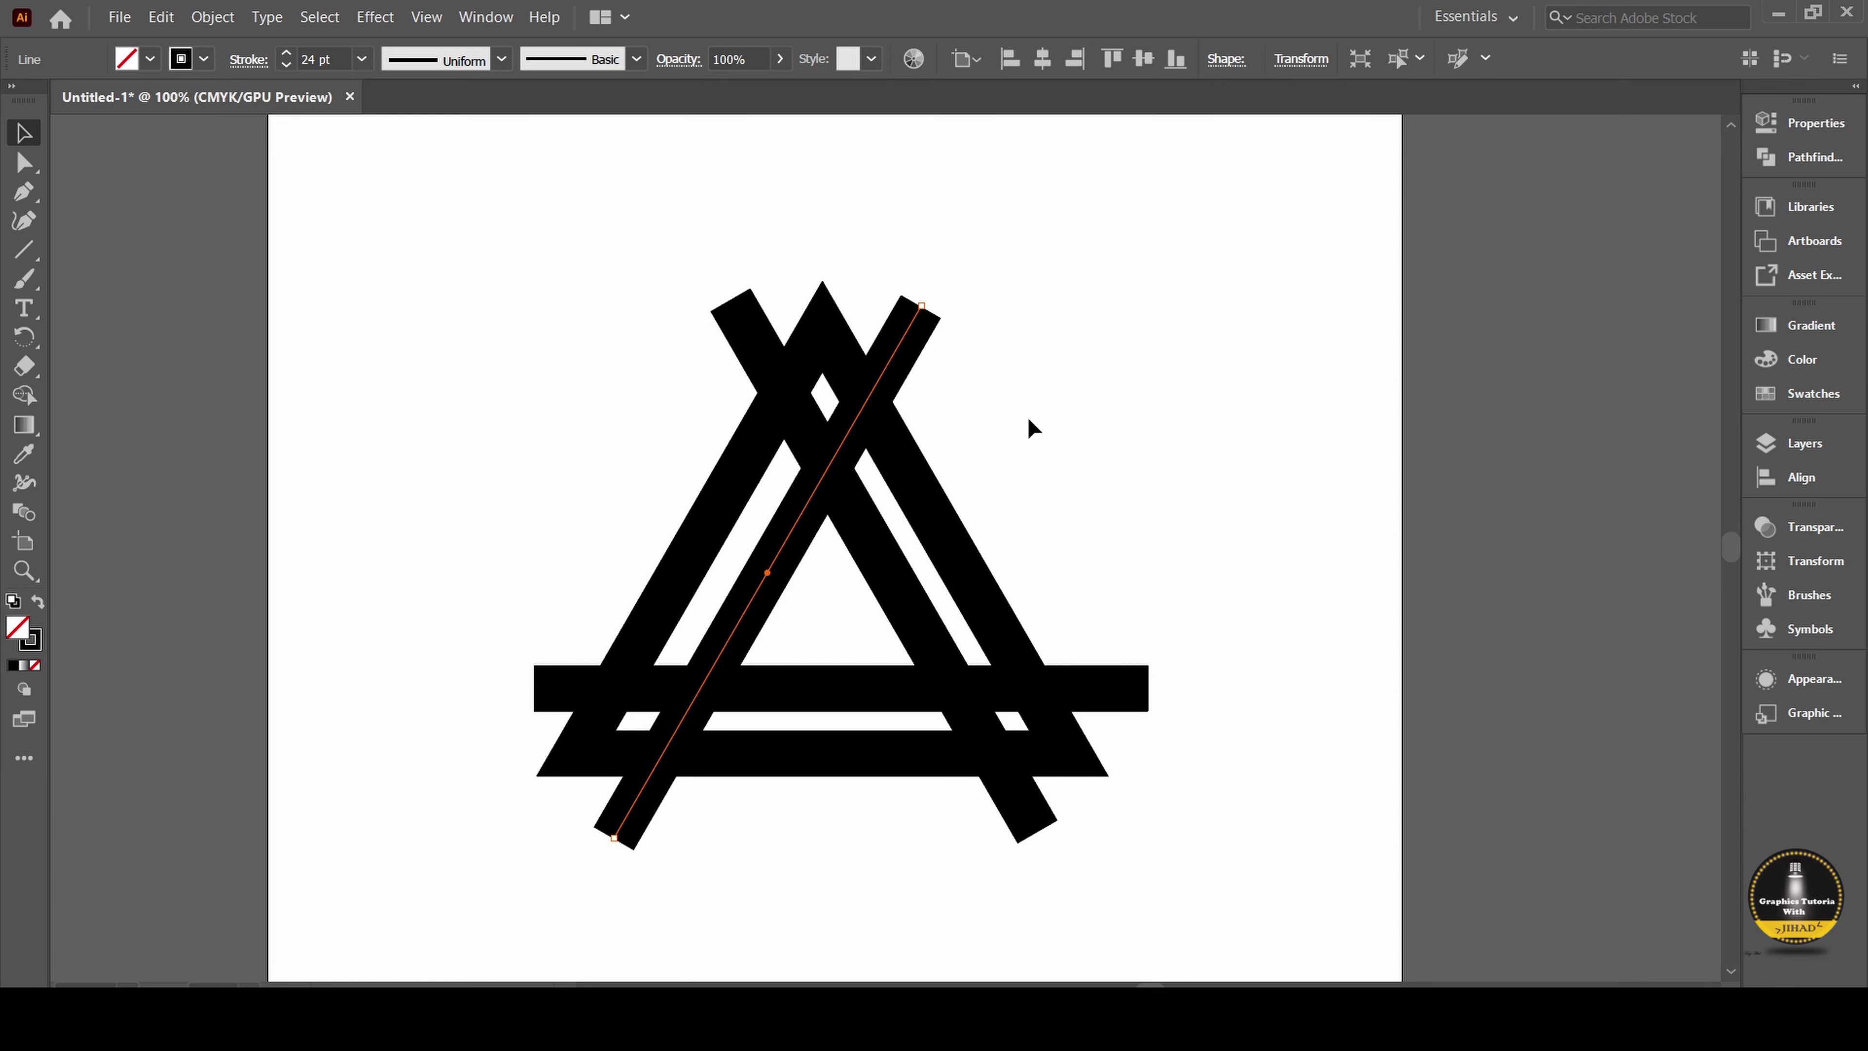
Nudge the horizontal bar up and both diagonal bars slightly, then select all the bars
left_click(1136, 366)
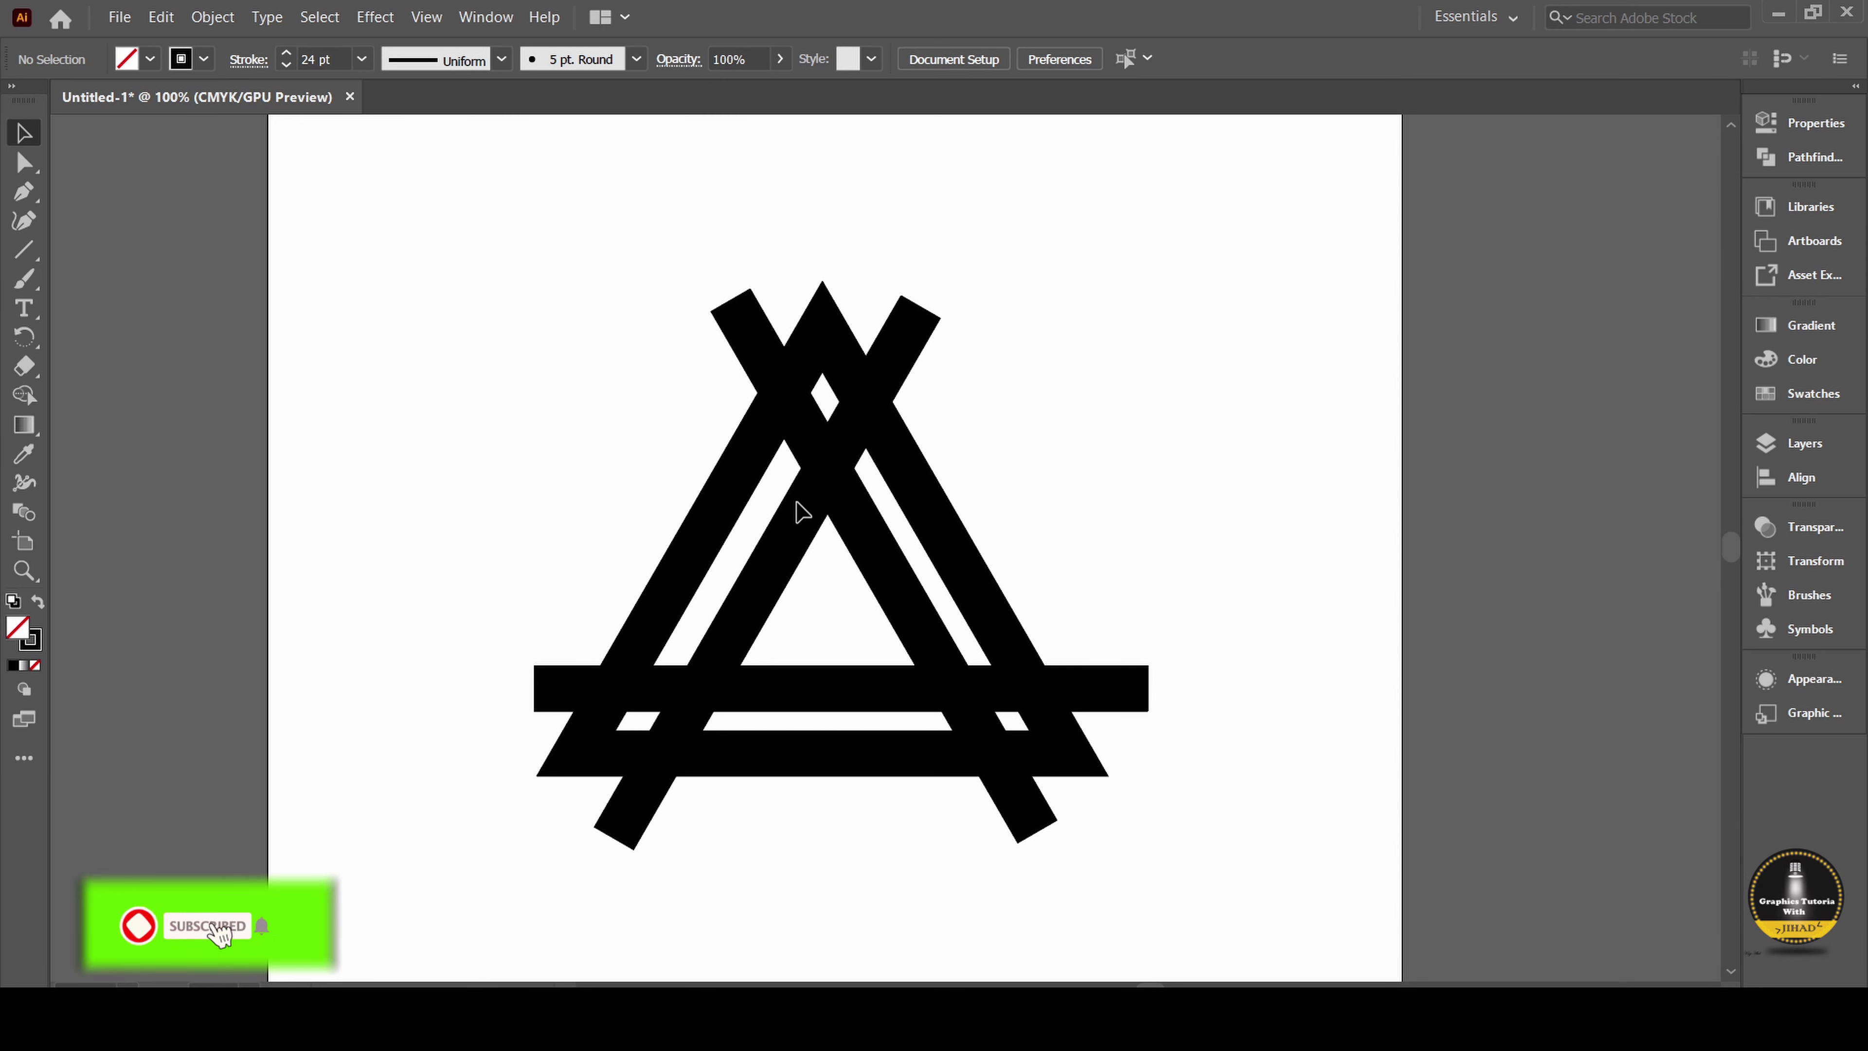
left_click(797, 520)
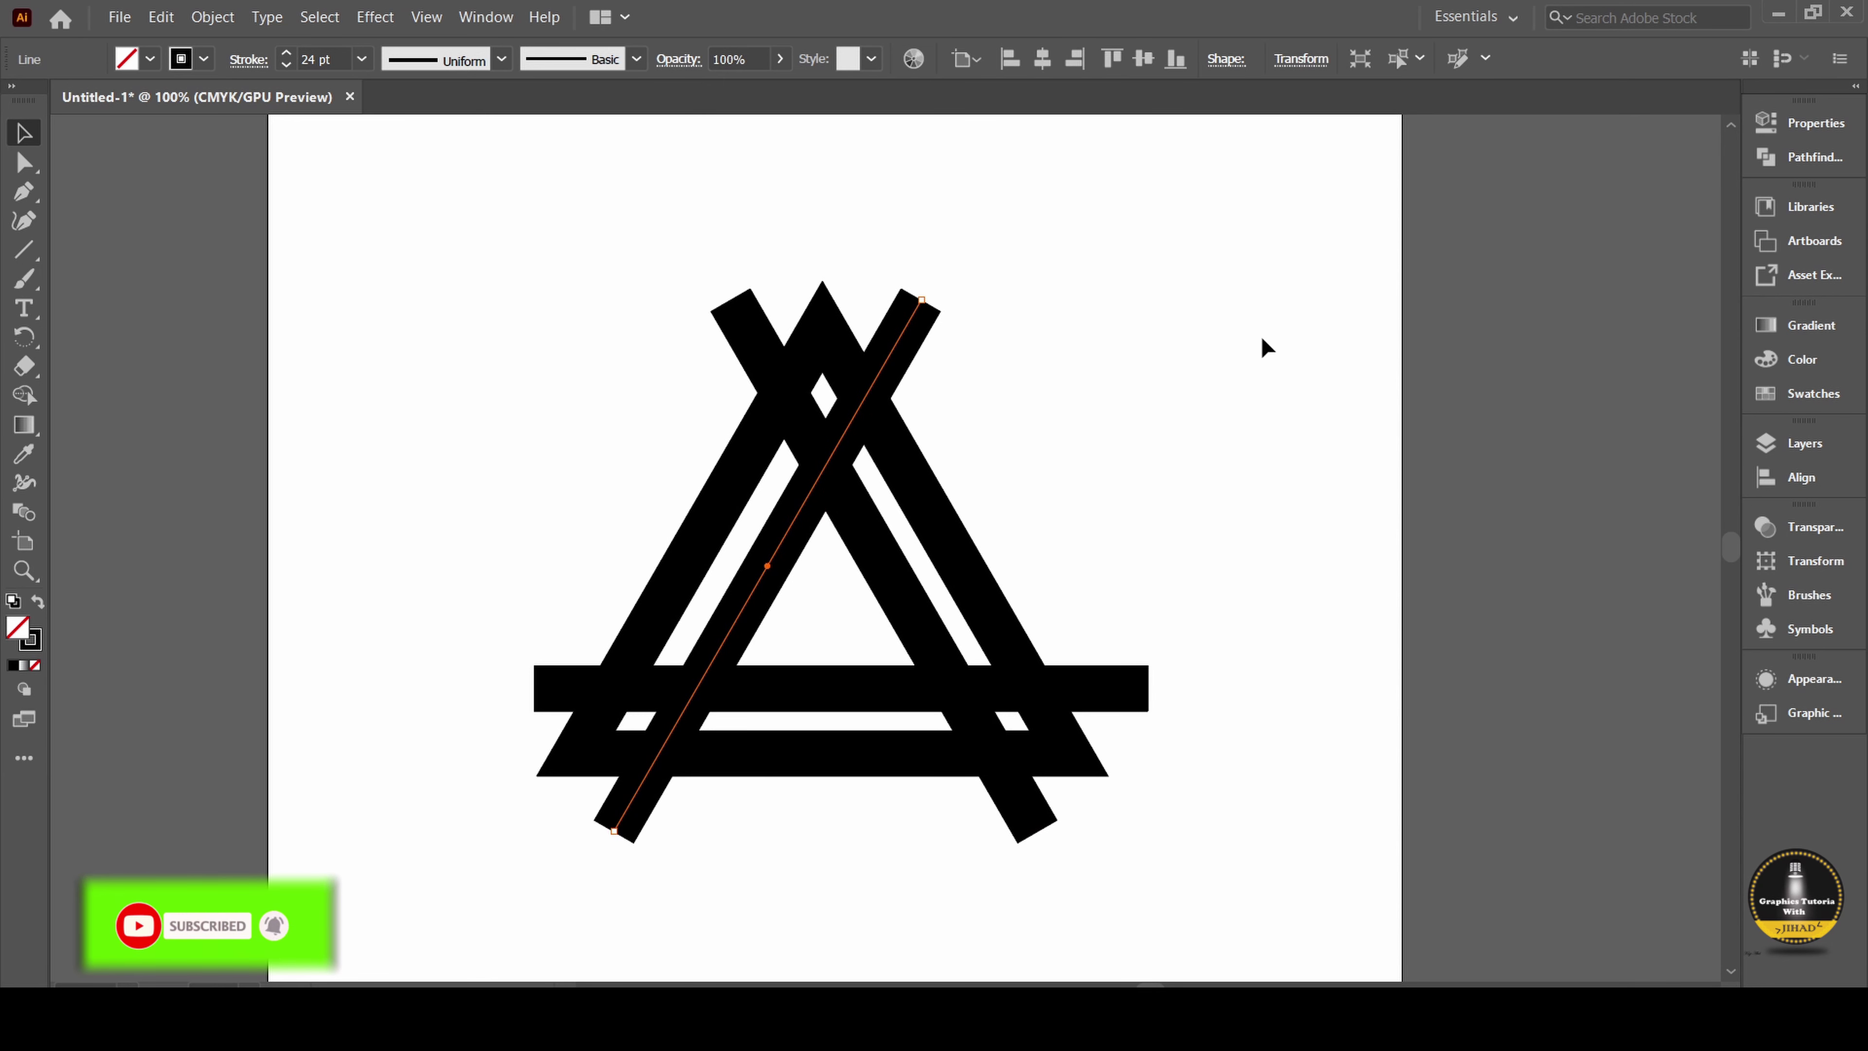
left_click(1158, 368)
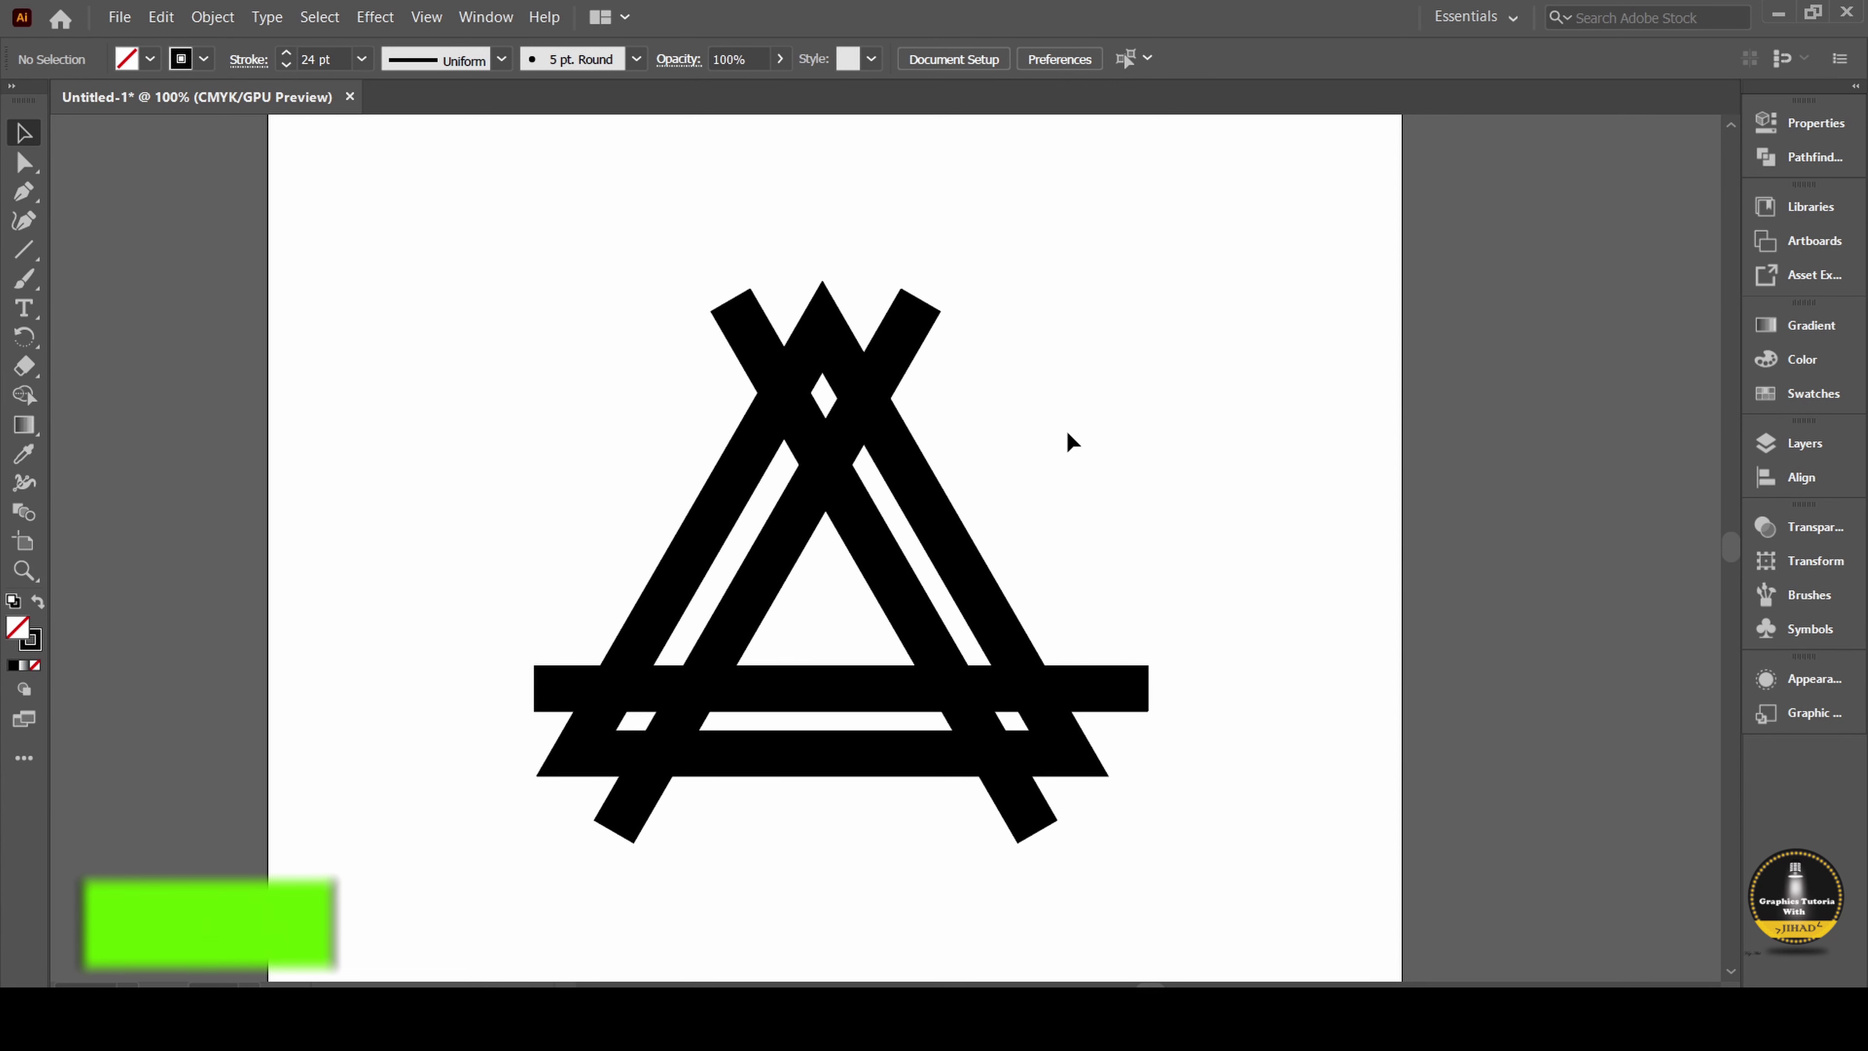
left_click_drag(827, 697, 821, 690)
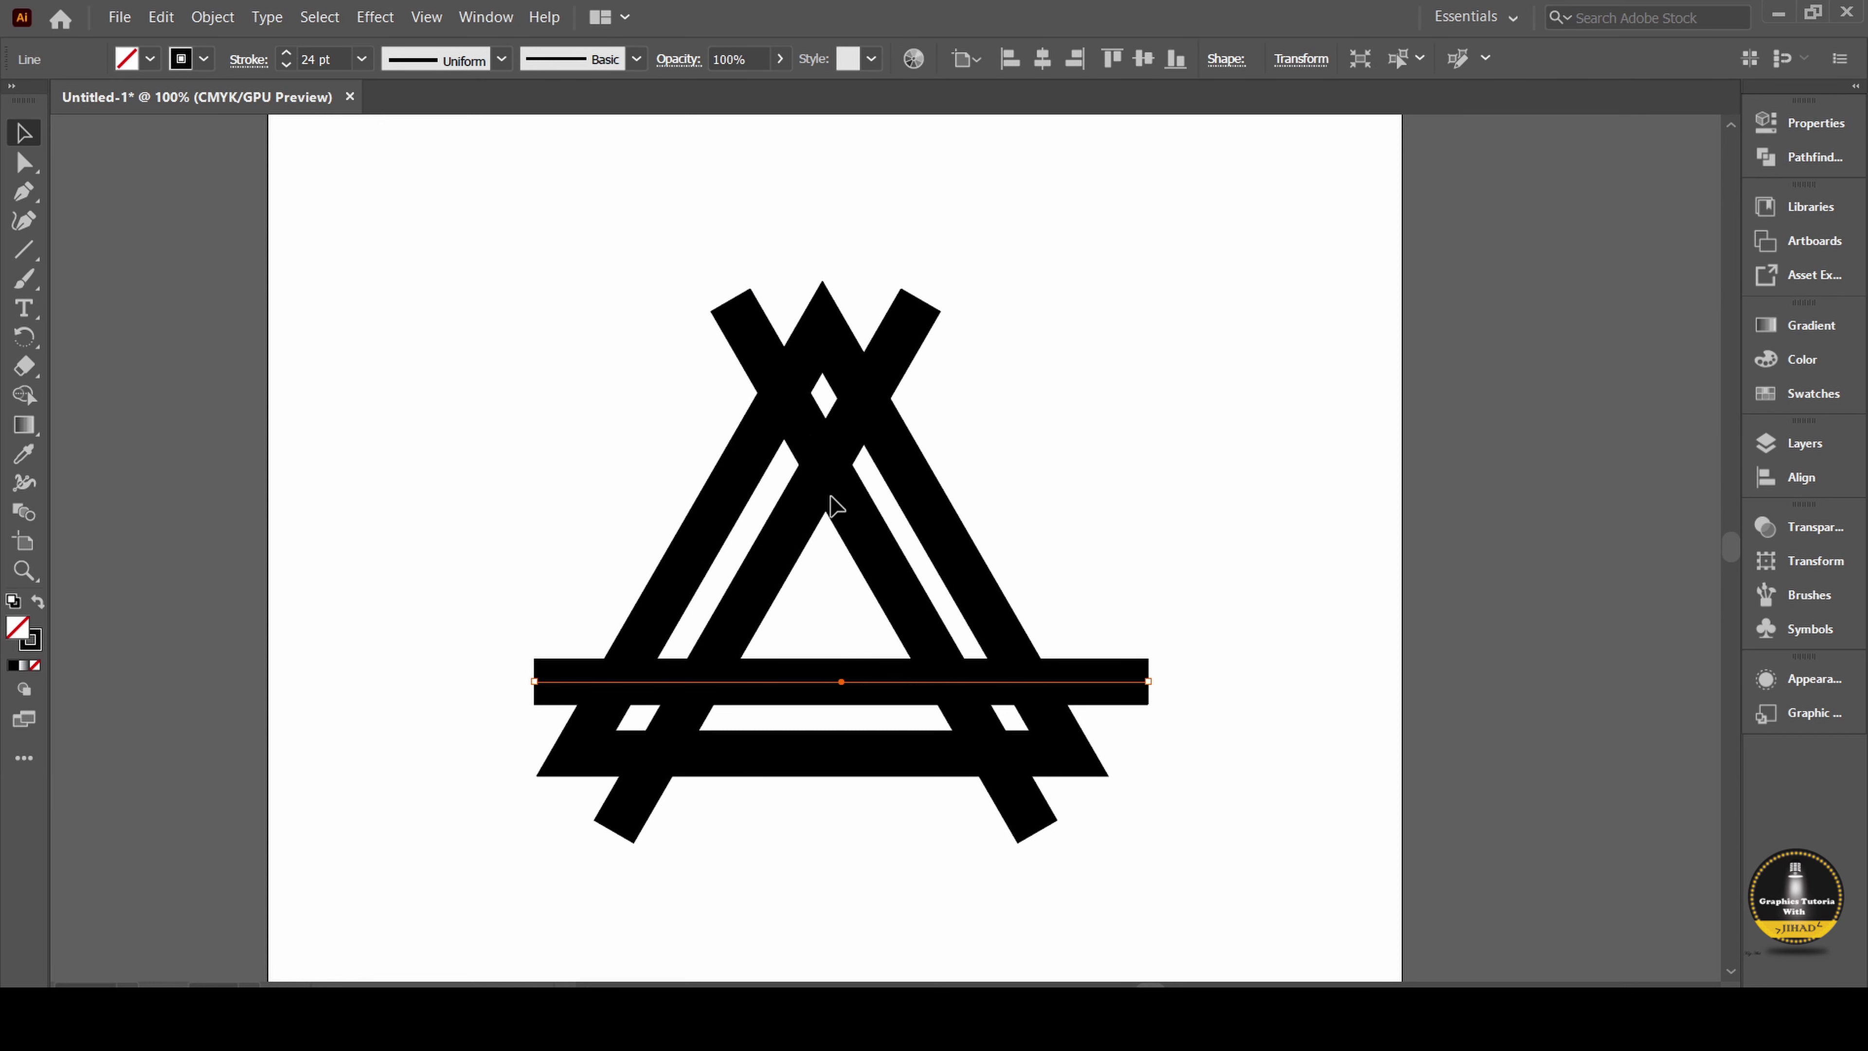
left_click_drag(851, 516, 848, 525)
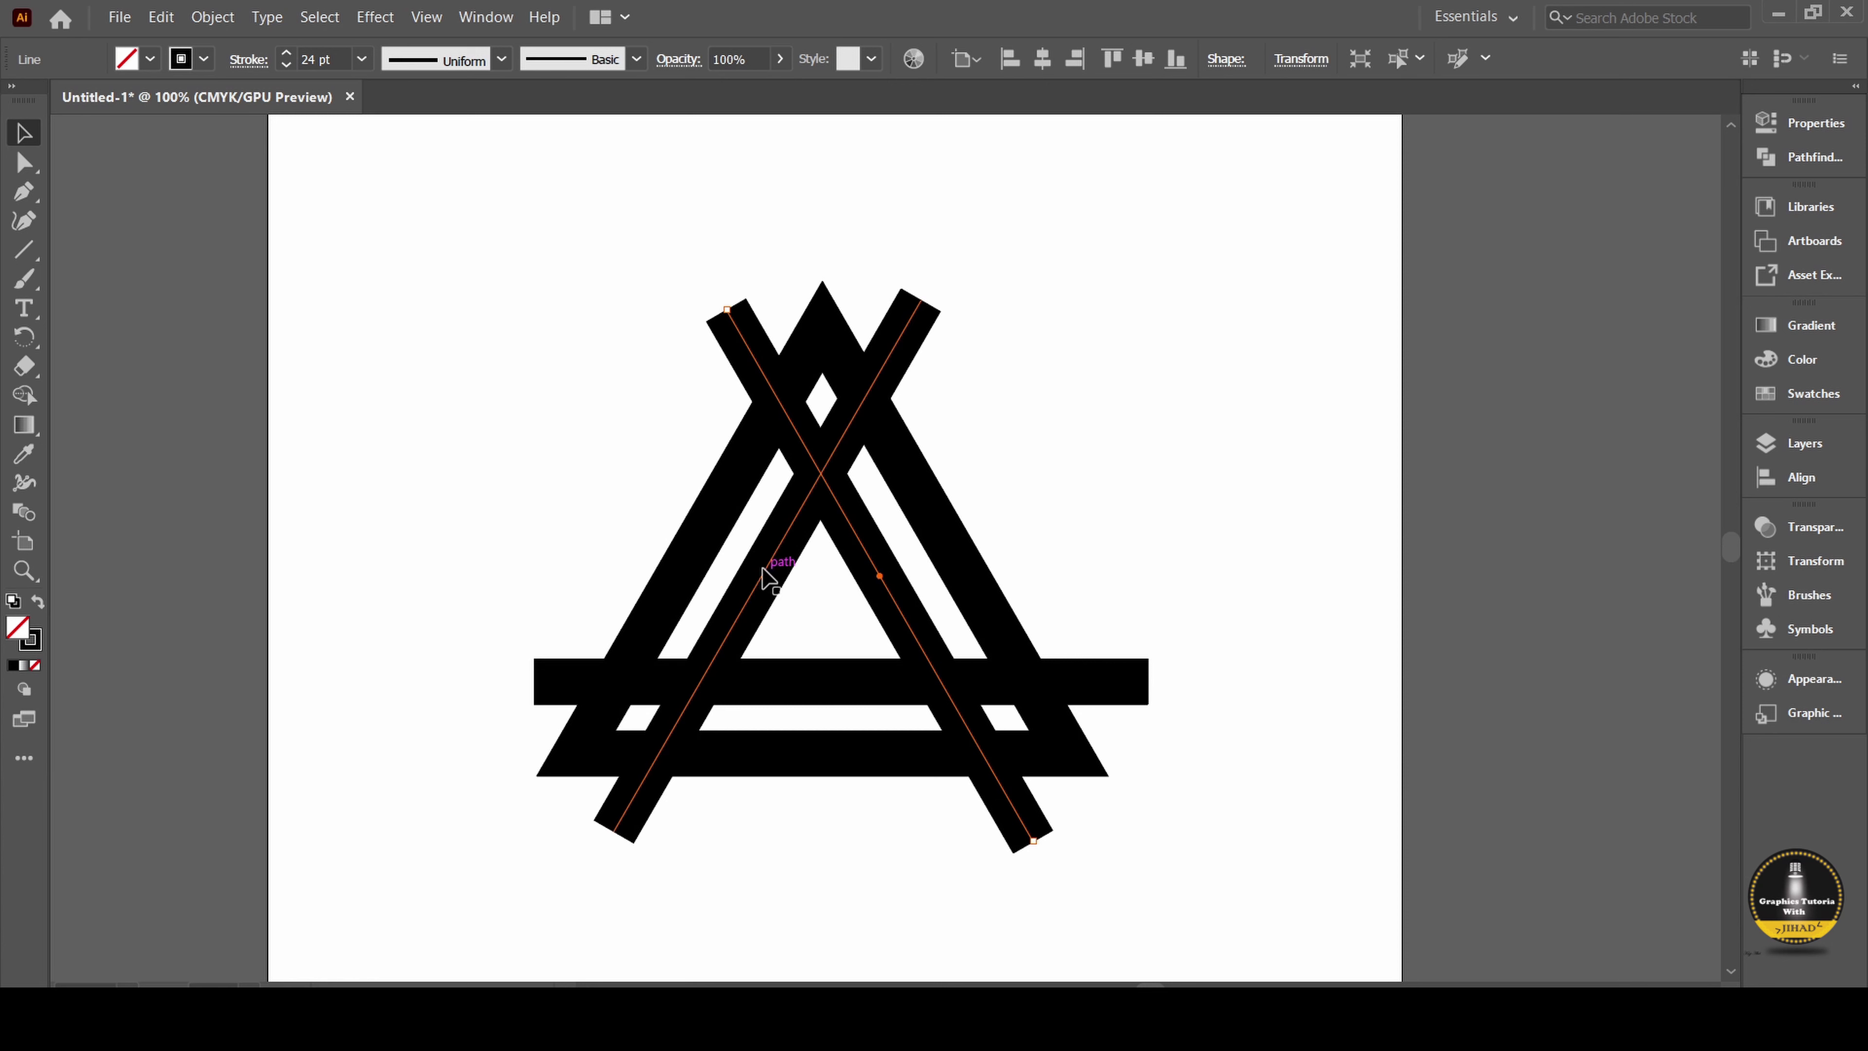
left_click_drag(765, 578, 769, 583)
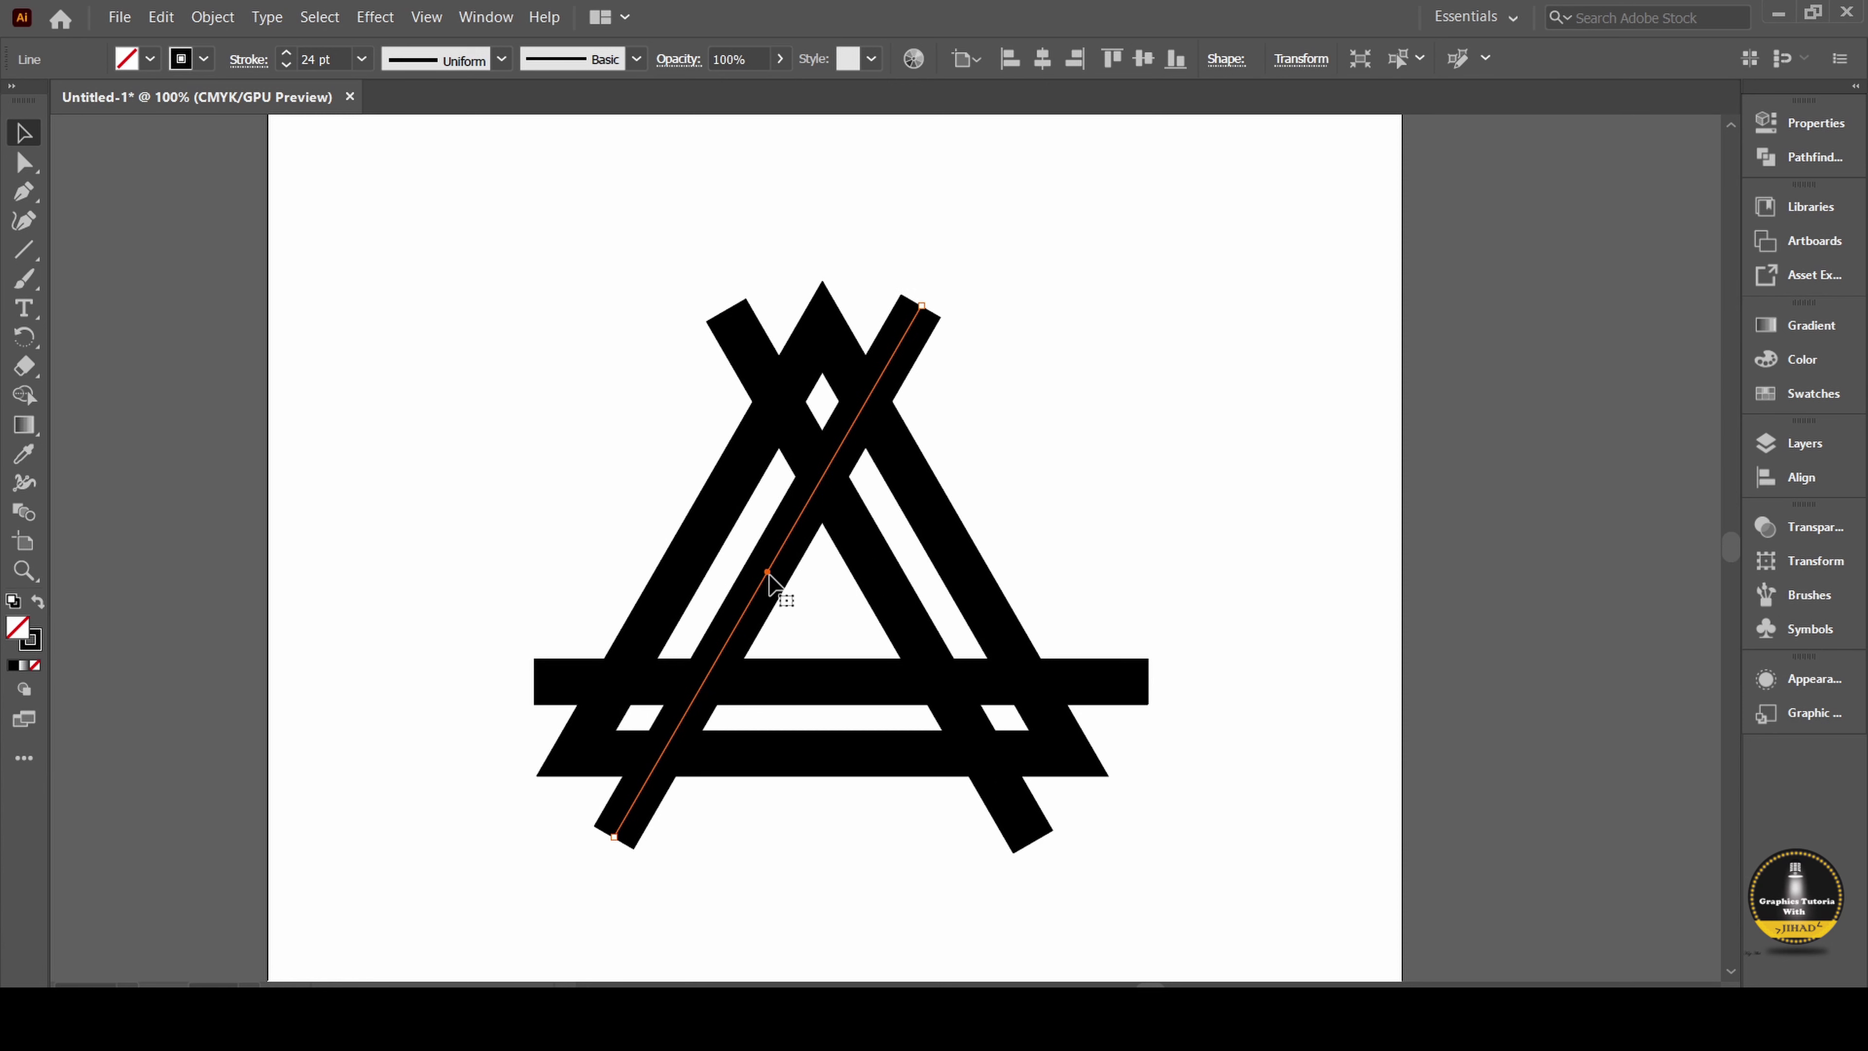
left_click(1000, 486)
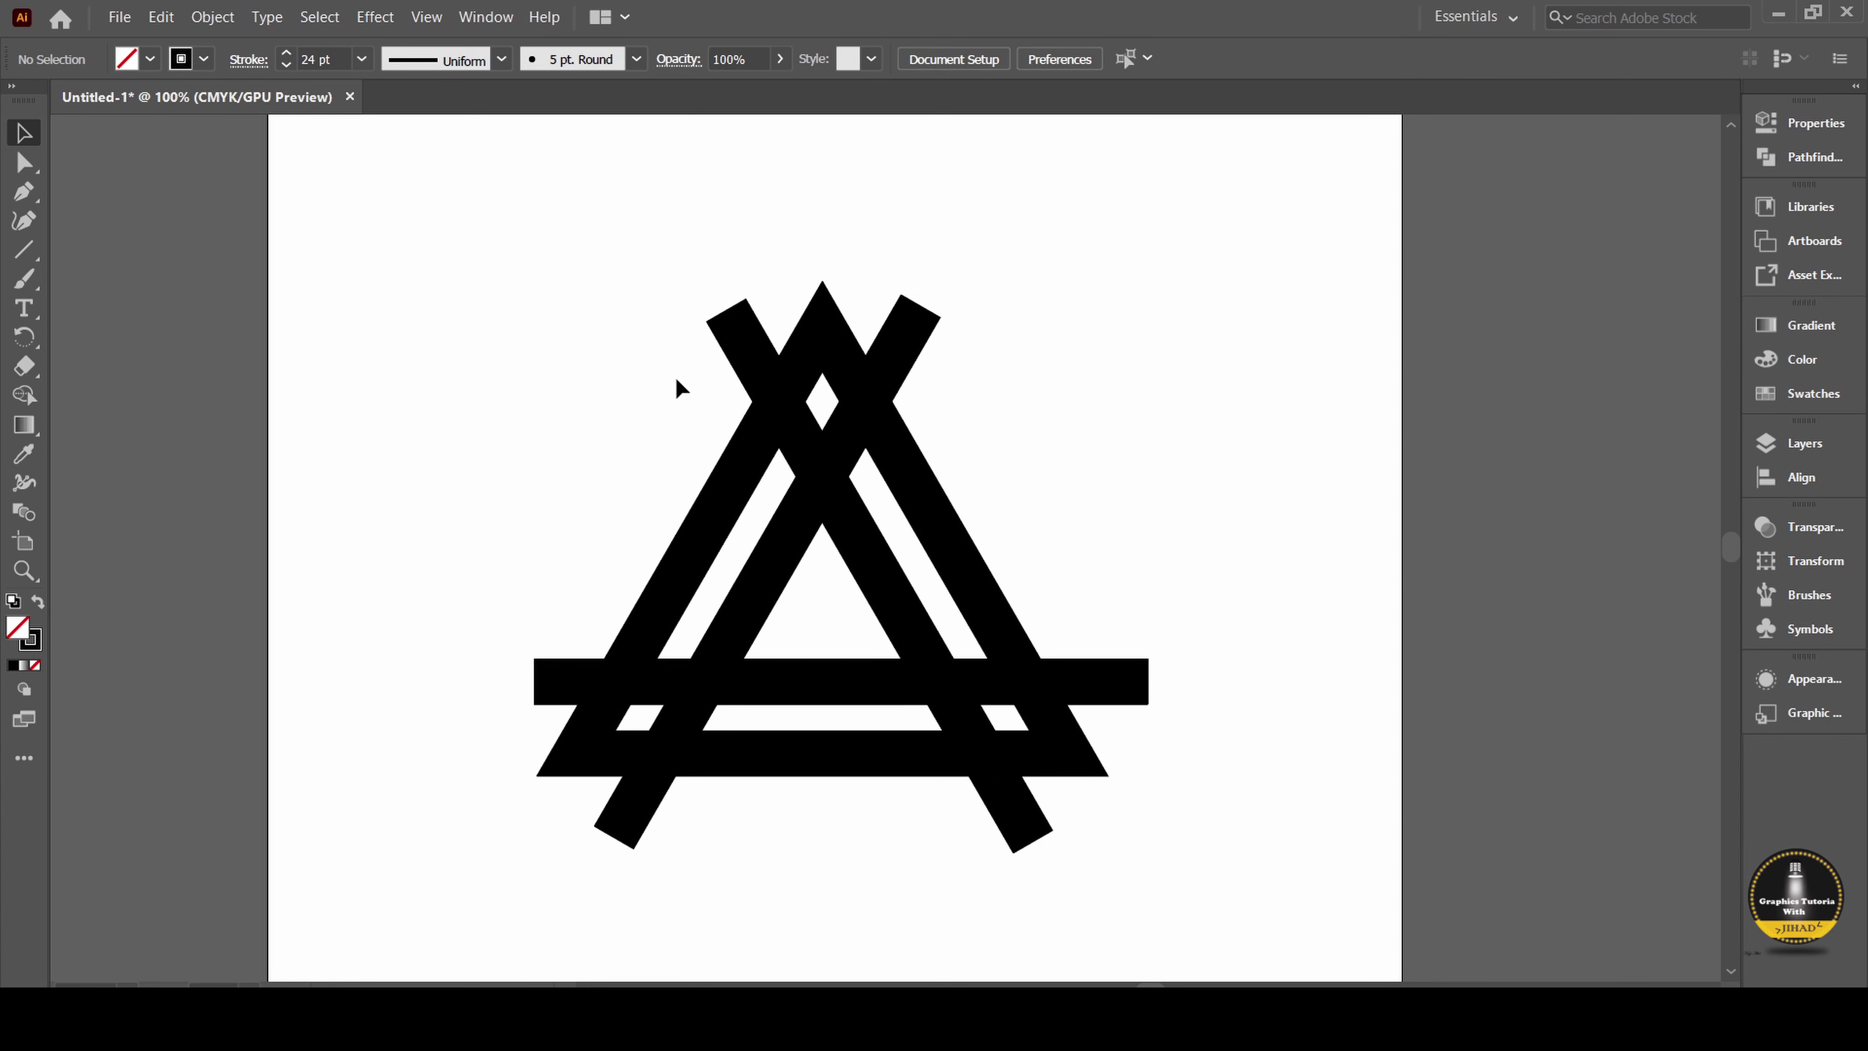
left_click_drag(534, 279, 1184, 896)
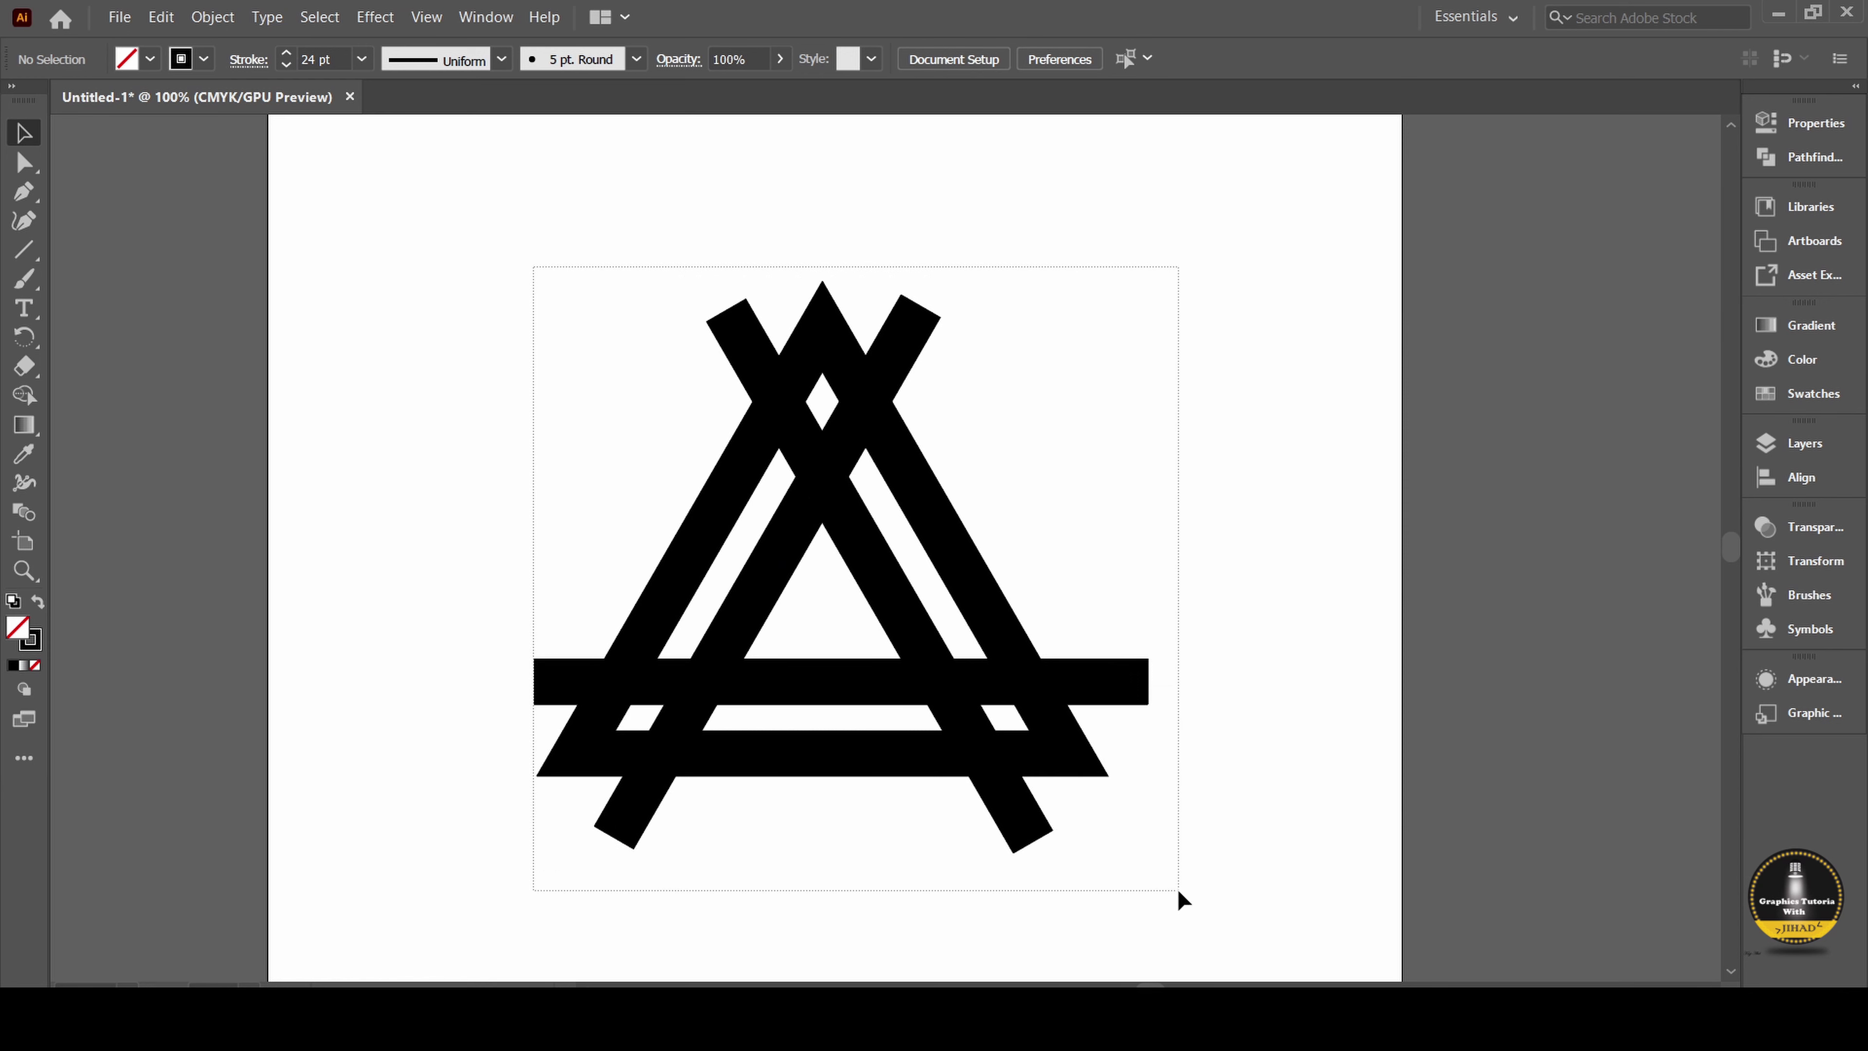
Expand the bars' fill and stroke into outline shapes and reselect the expanded logo
left_click(230, 19)
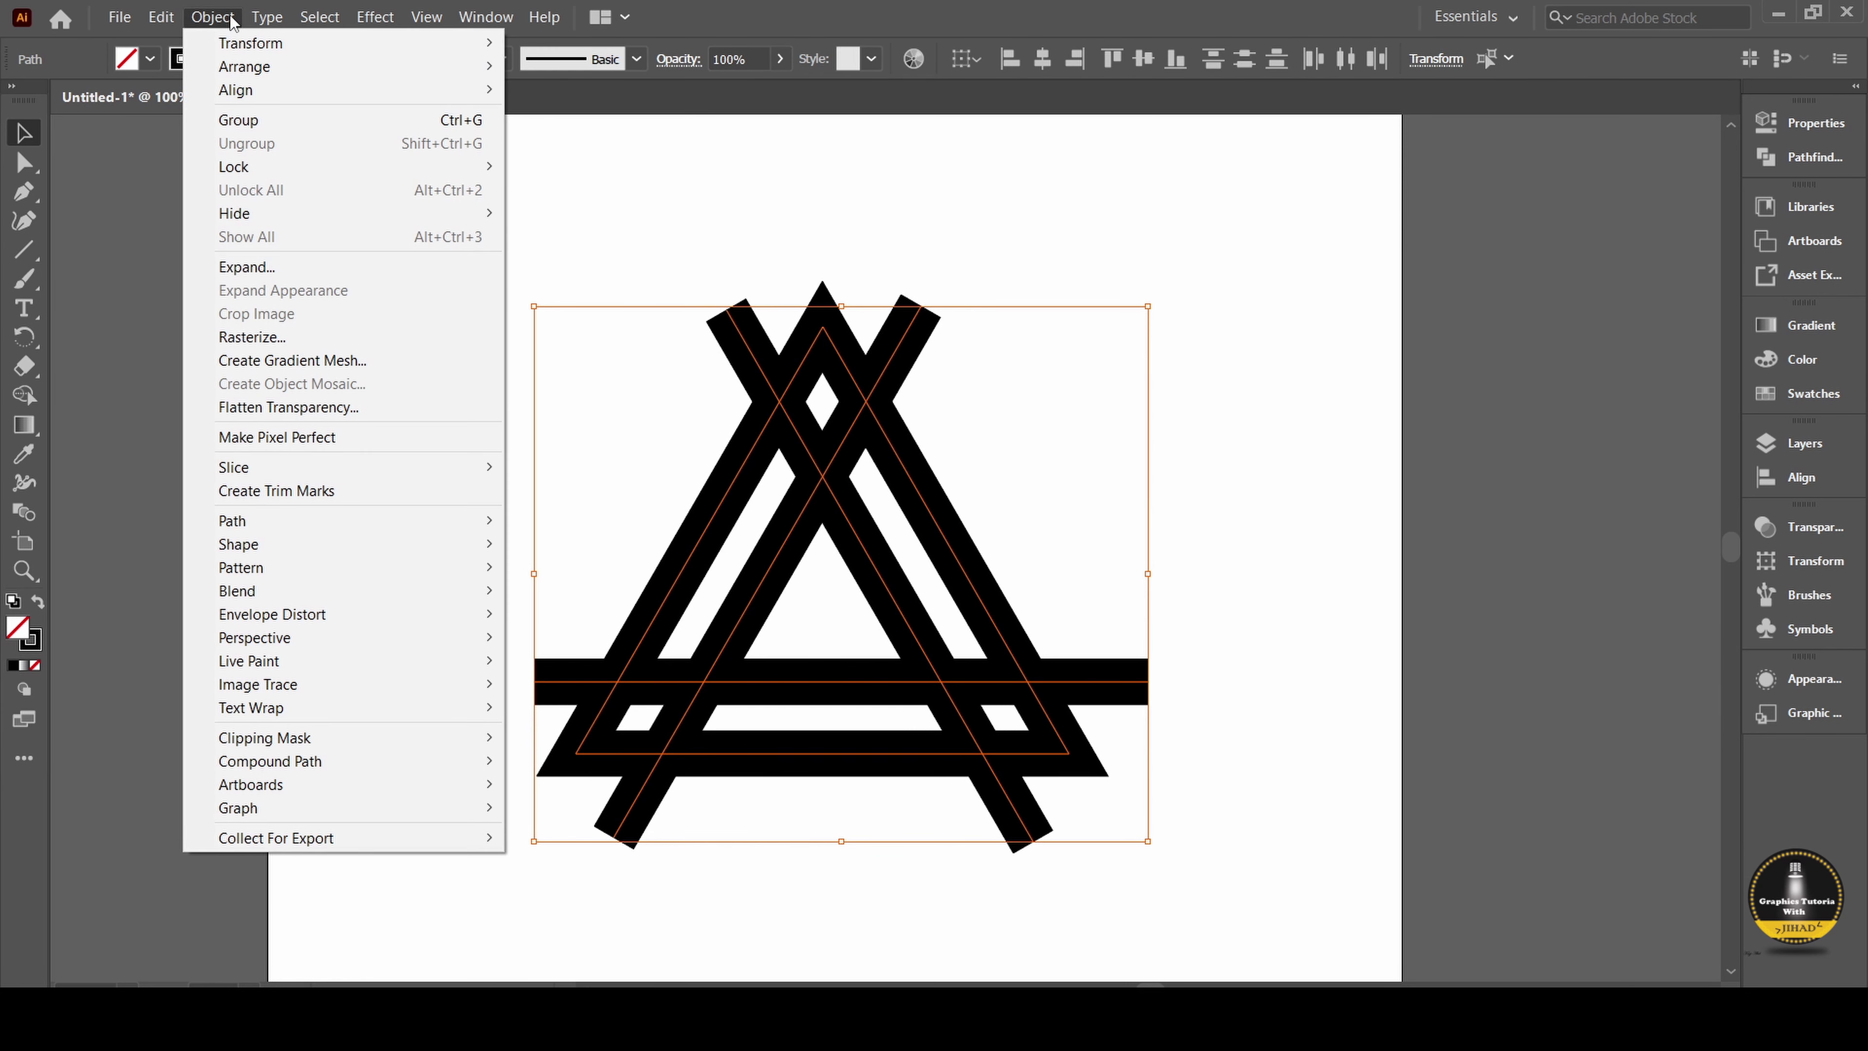
left_click(287, 268)
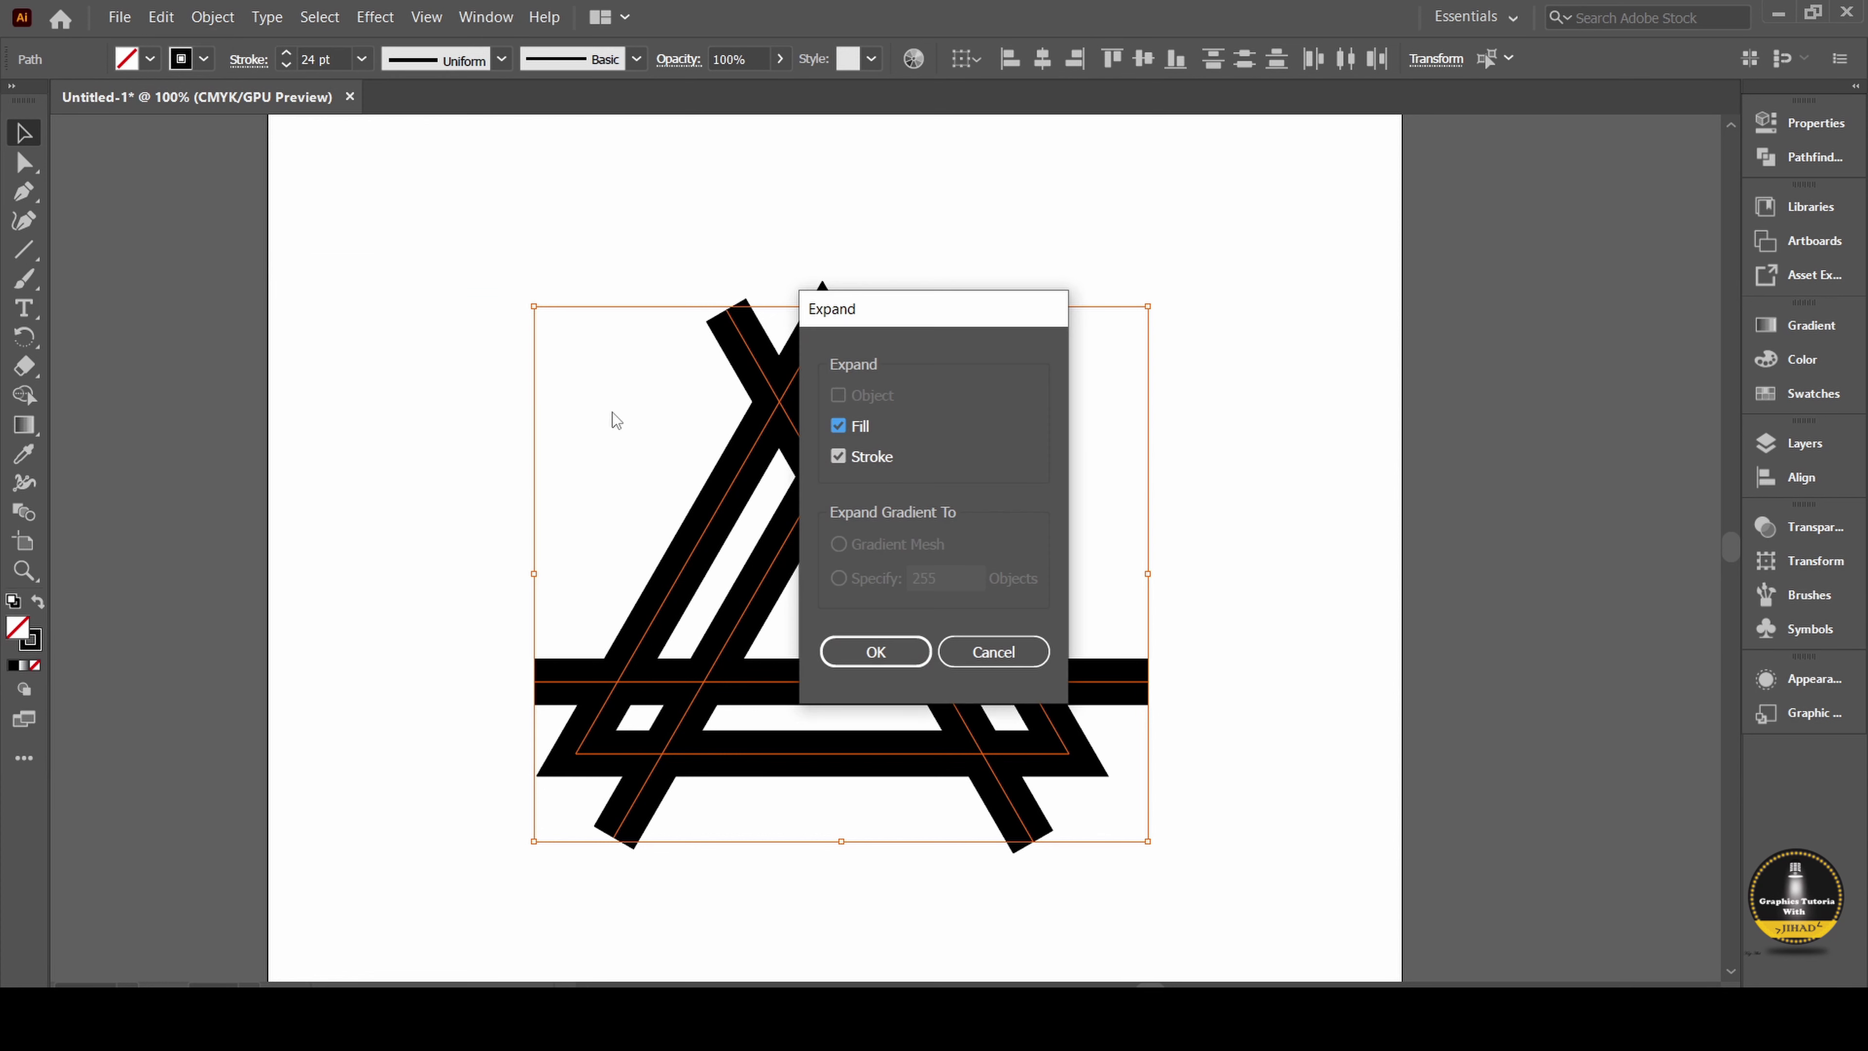
left_click(878, 652)
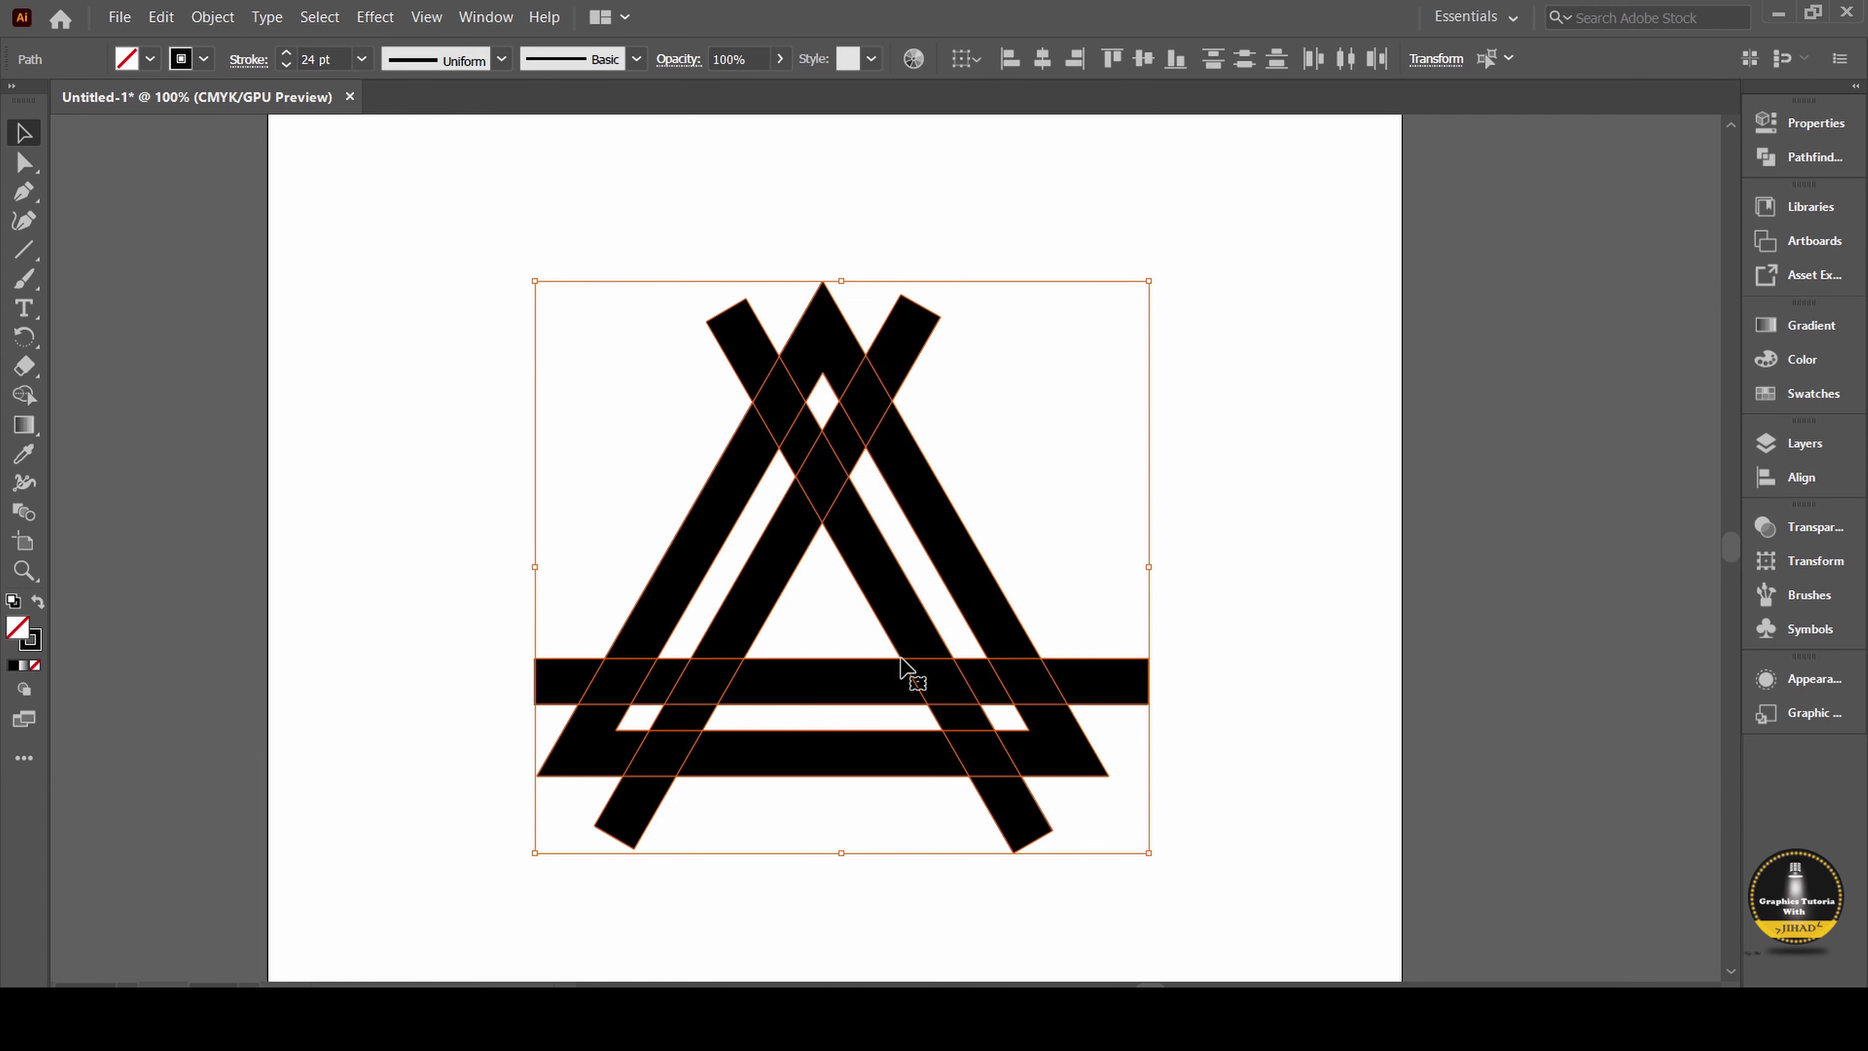
left_click(656, 814)
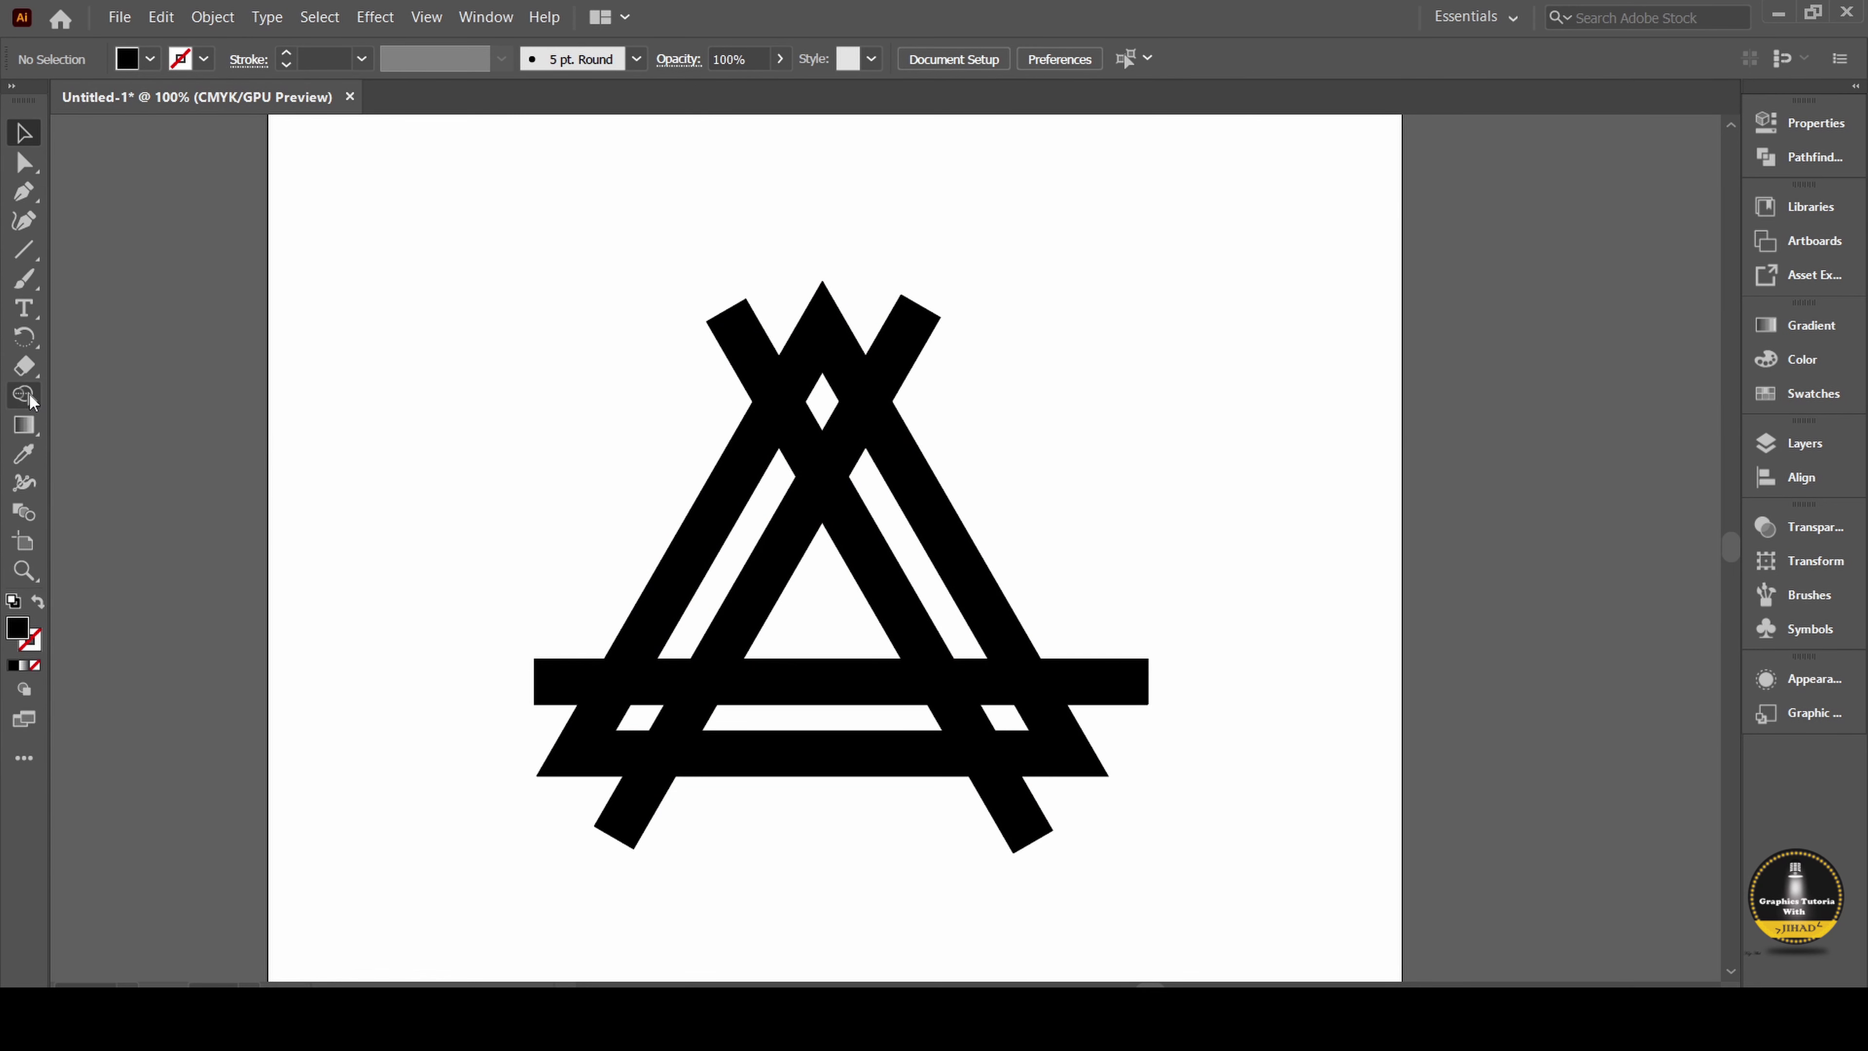
left_click(31, 398)
left_click(23, 133)
mouse_move(519, 182)
left_mouse_down()
mouse_move(552, 287)
mouse_move(1131, 880)
left_mouse_up()
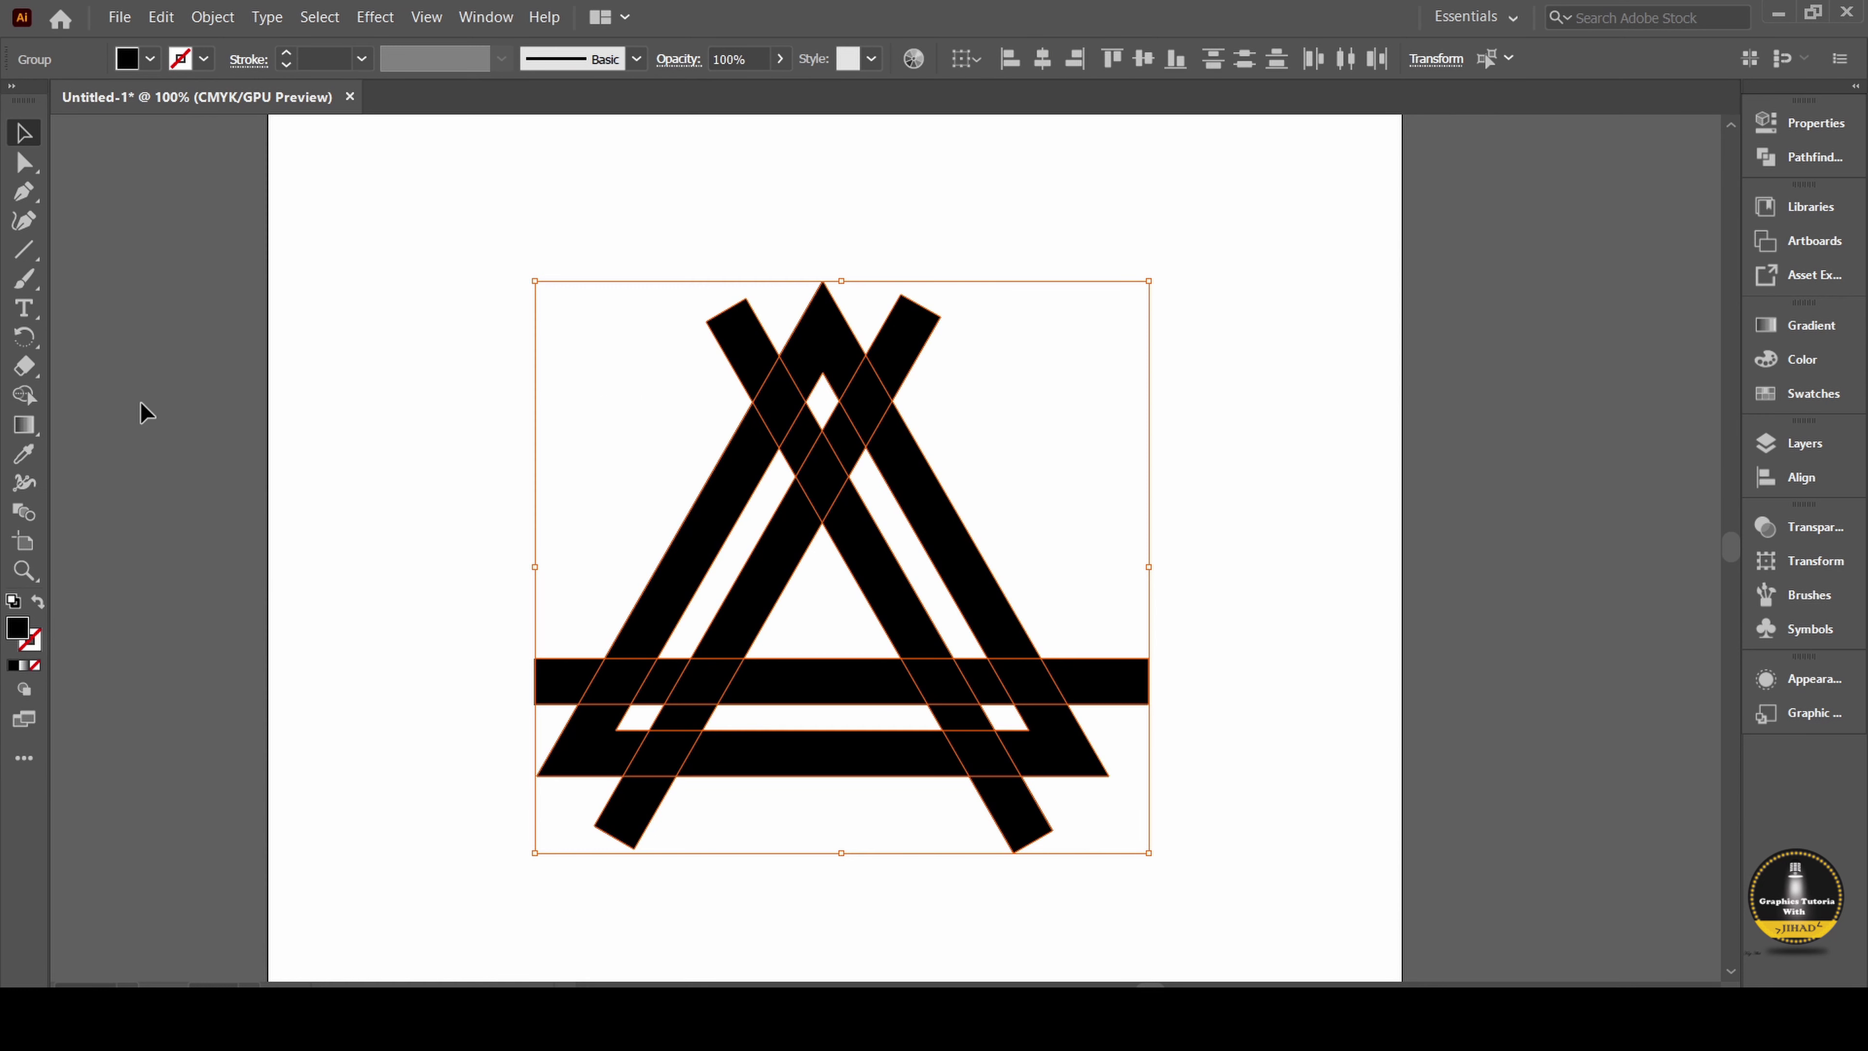
Delete the four protruding bar ends with the Shape Builder tool
left_click(24, 395)
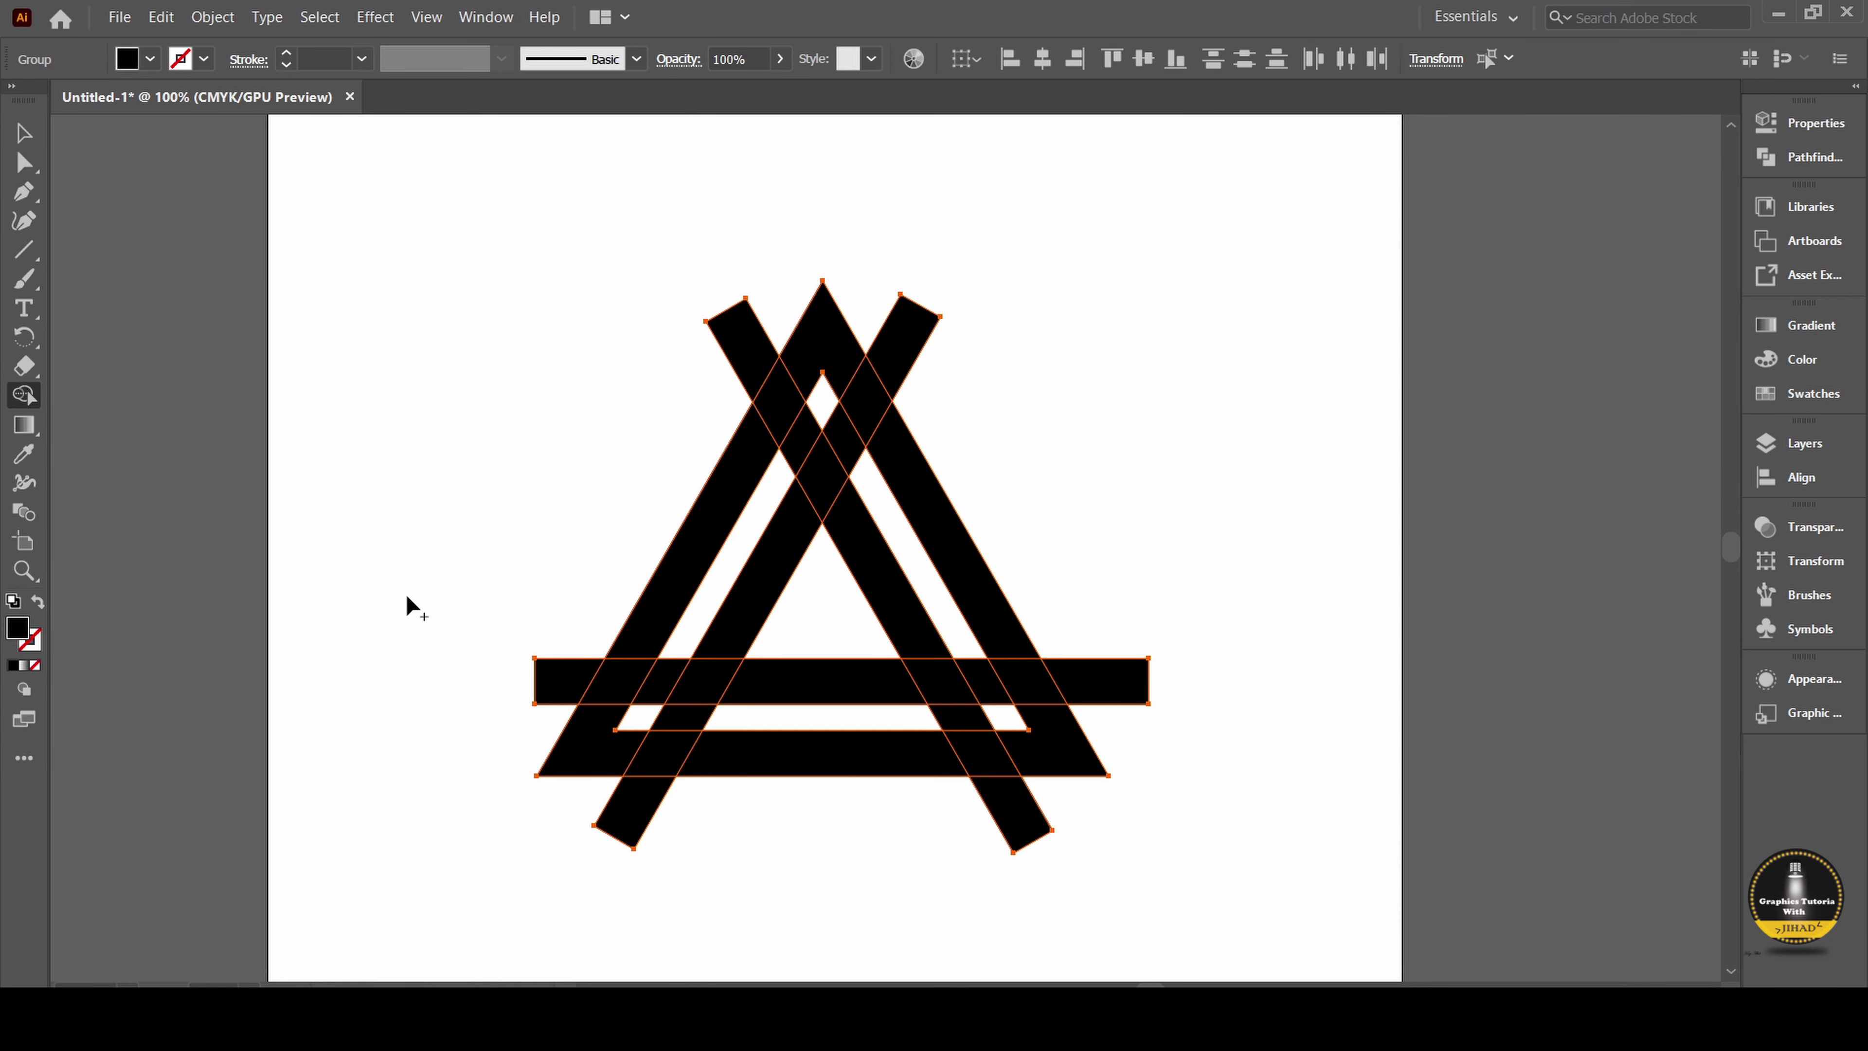
left_click(638, 816)
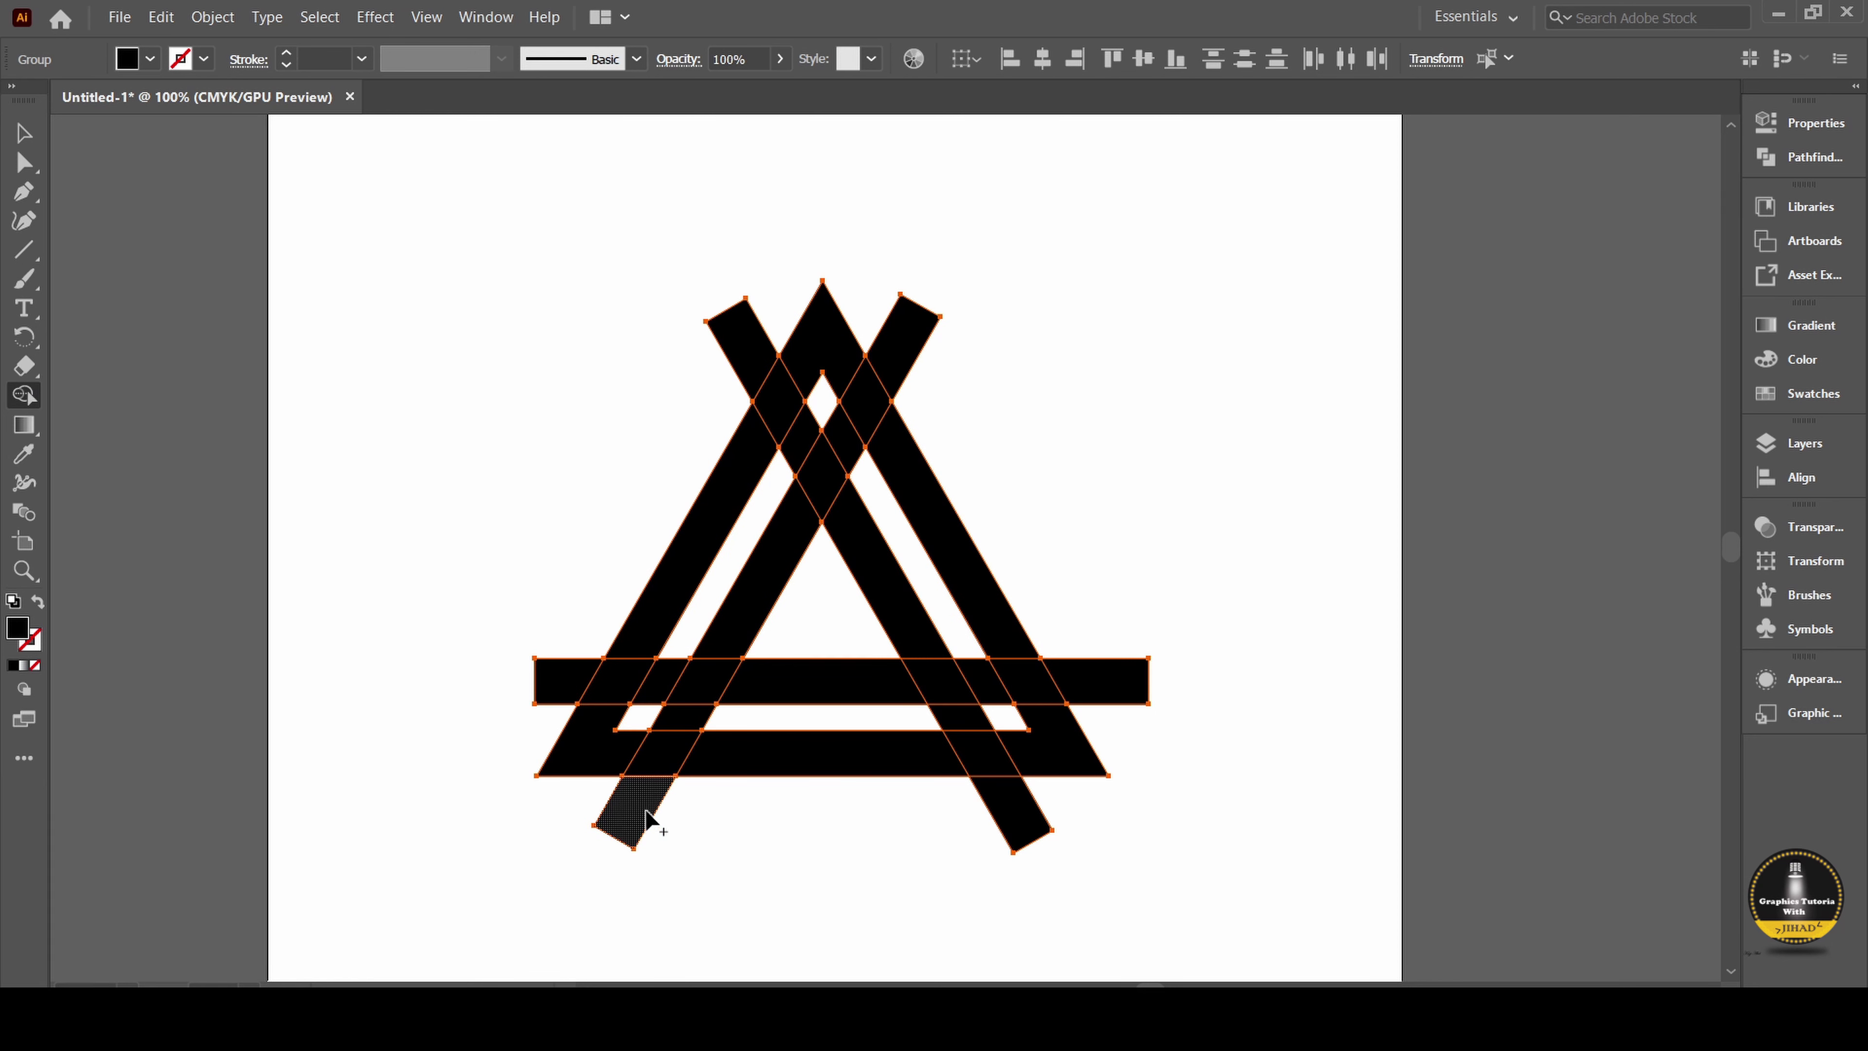
left_click(647, 808)
left_click_drag(698, 816, 574, 804)
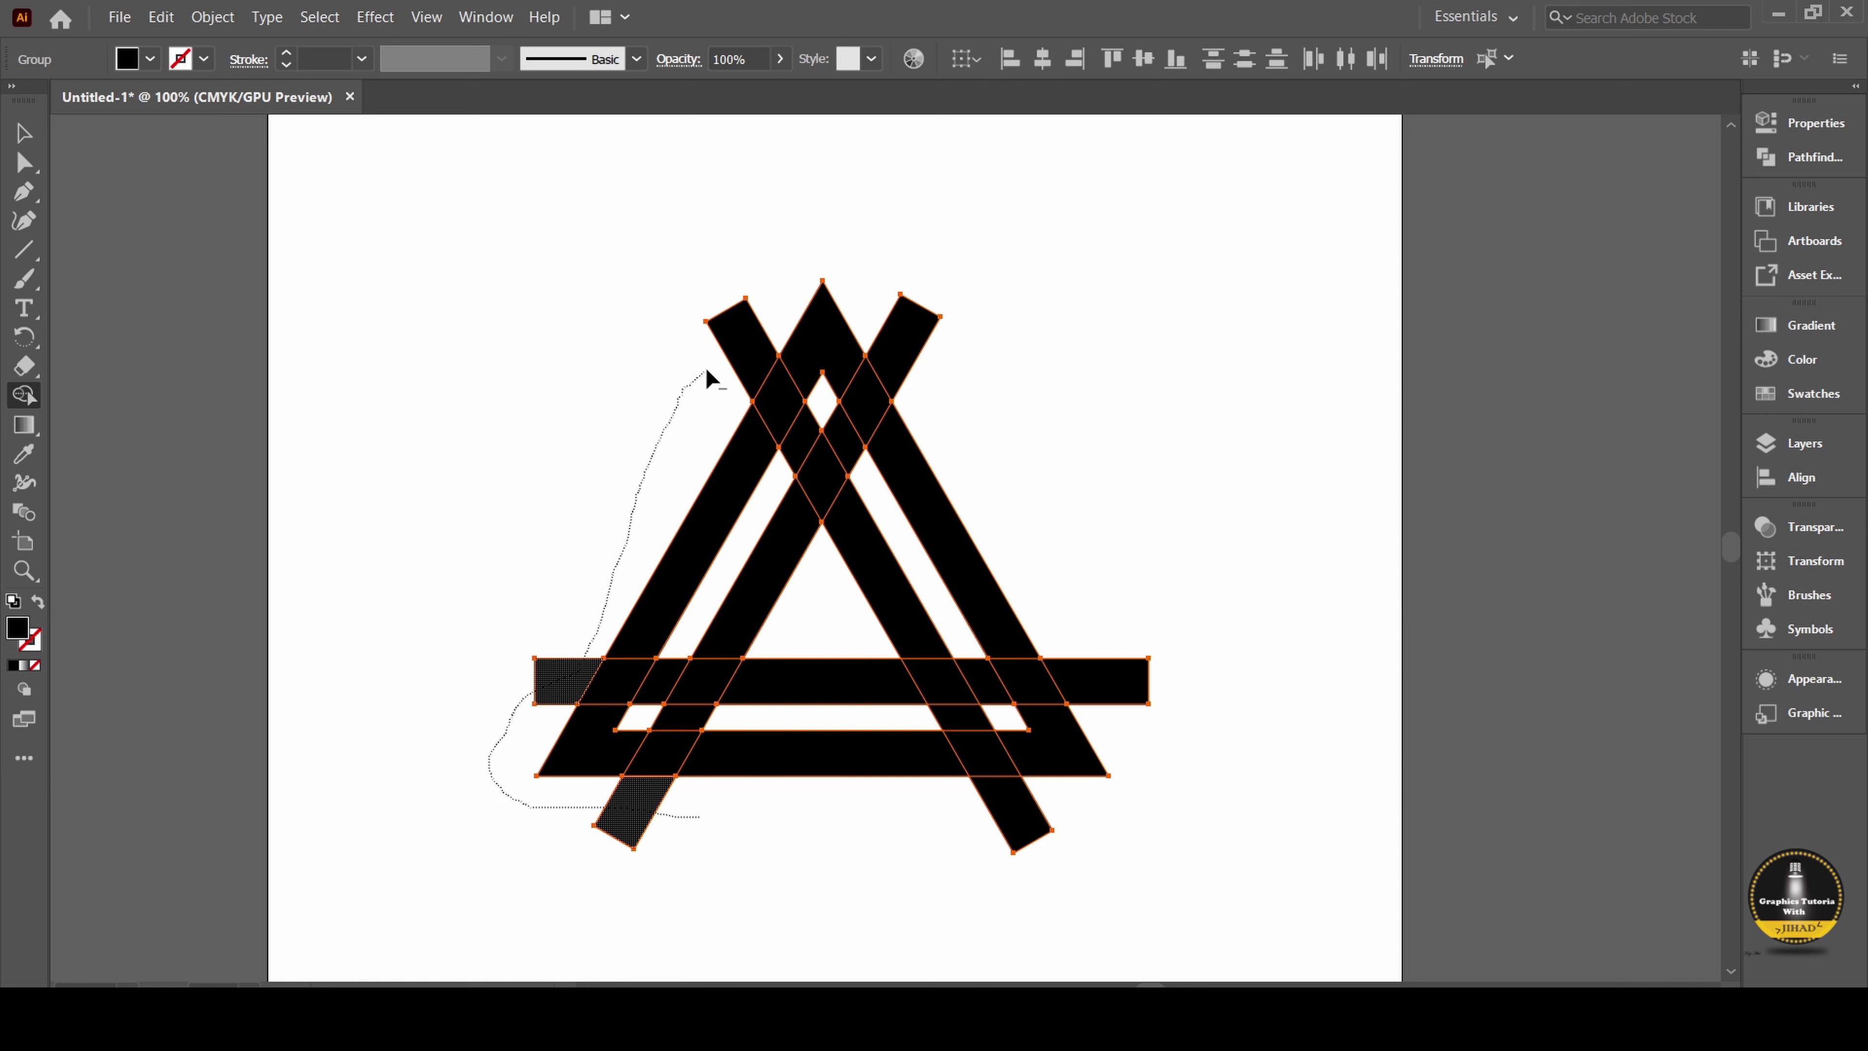
mouse_move(705, 367)
left_mouse_down()
mouse_move(1096, 651)
mouse_move(1206, 795)
left_mouse_up()
left_click_drag(1068, 848, 900, 837)
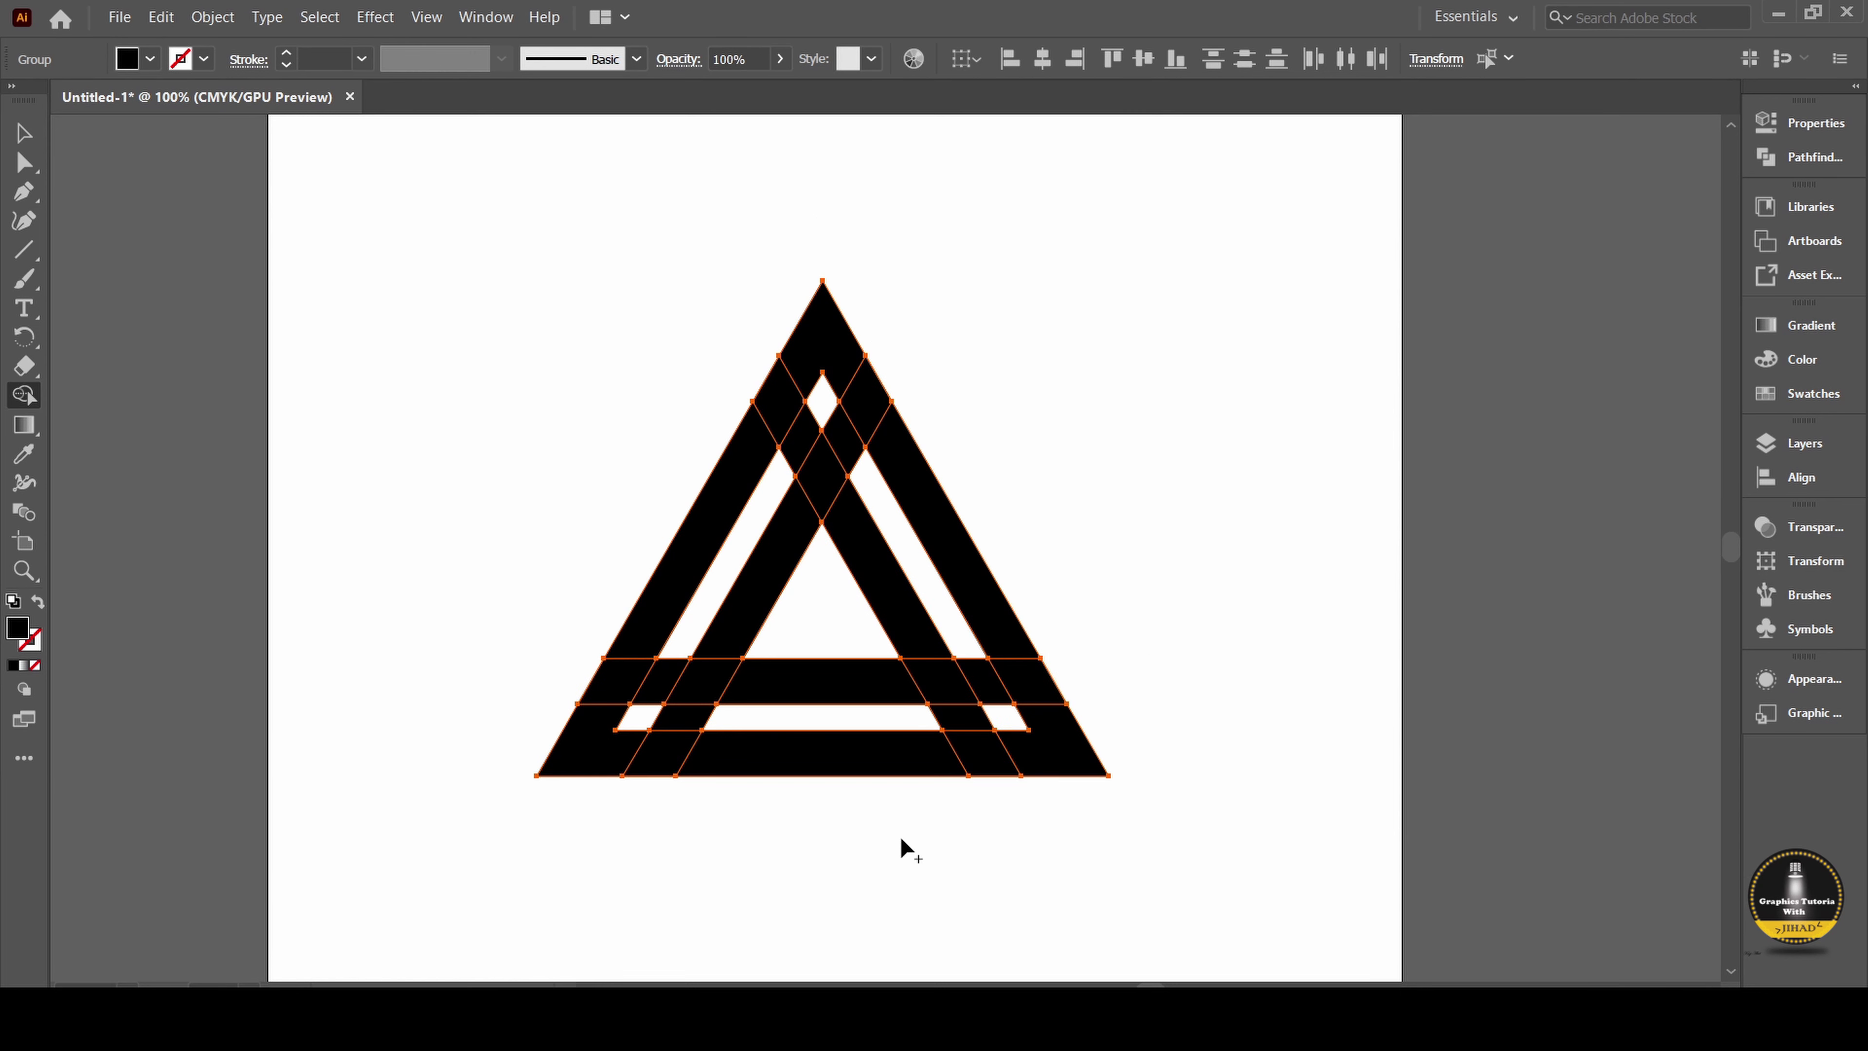
Remove the overlapping lower-leg pieces and the left inner diagonal strip
left_click(1021, 680, "alt")
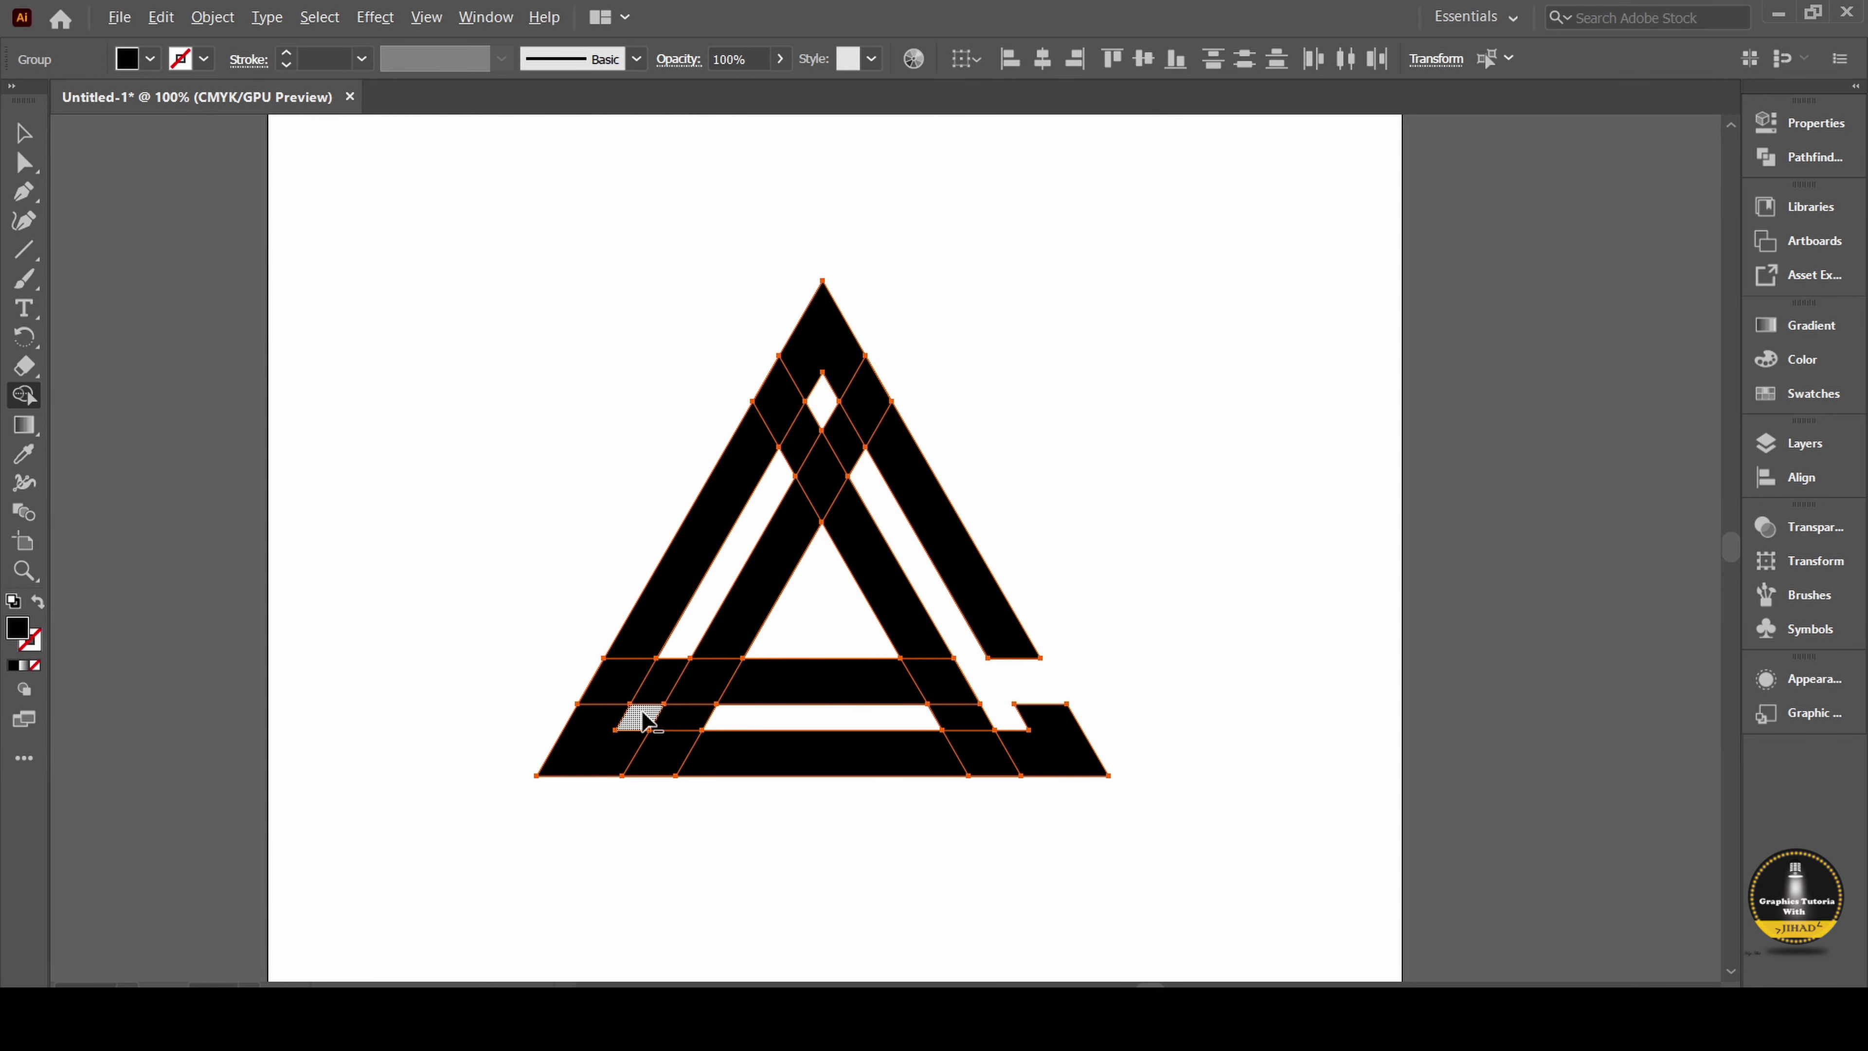
left_click_drag(641, 716, 788, 767)
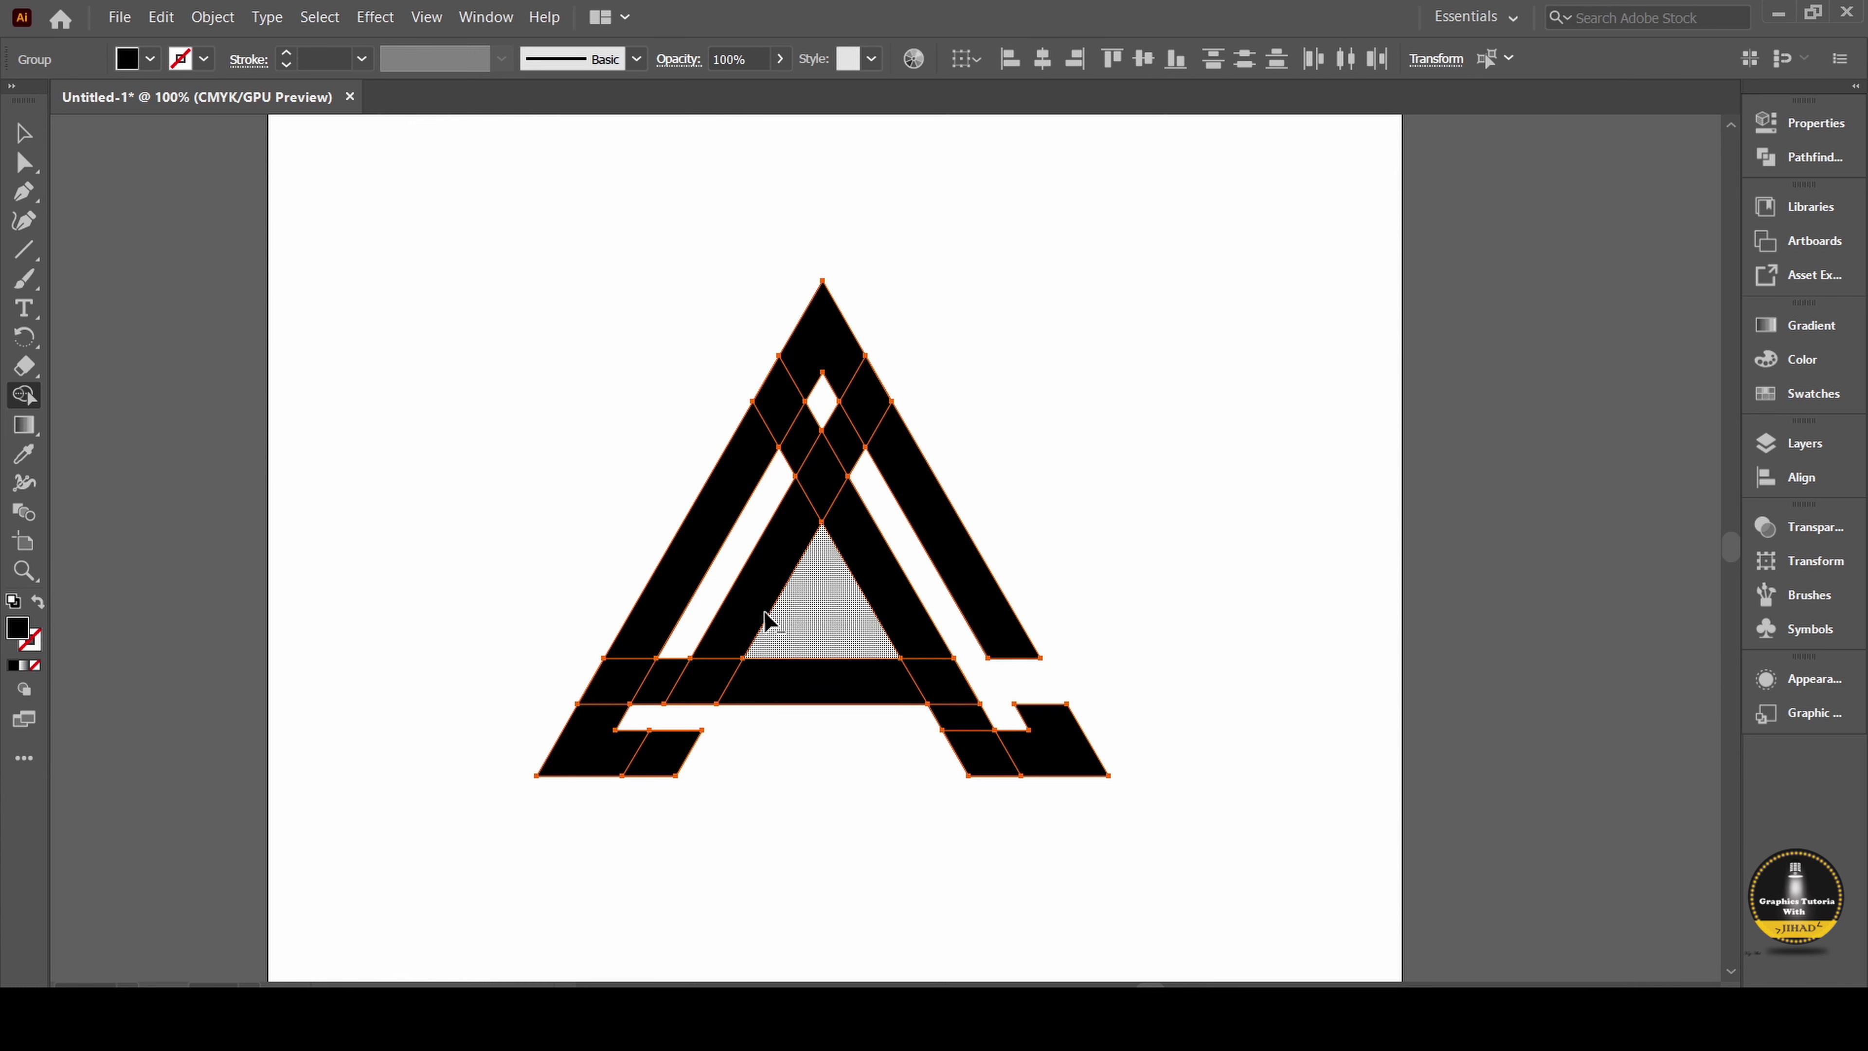
left_click_drag(729, 595, 765, 612)
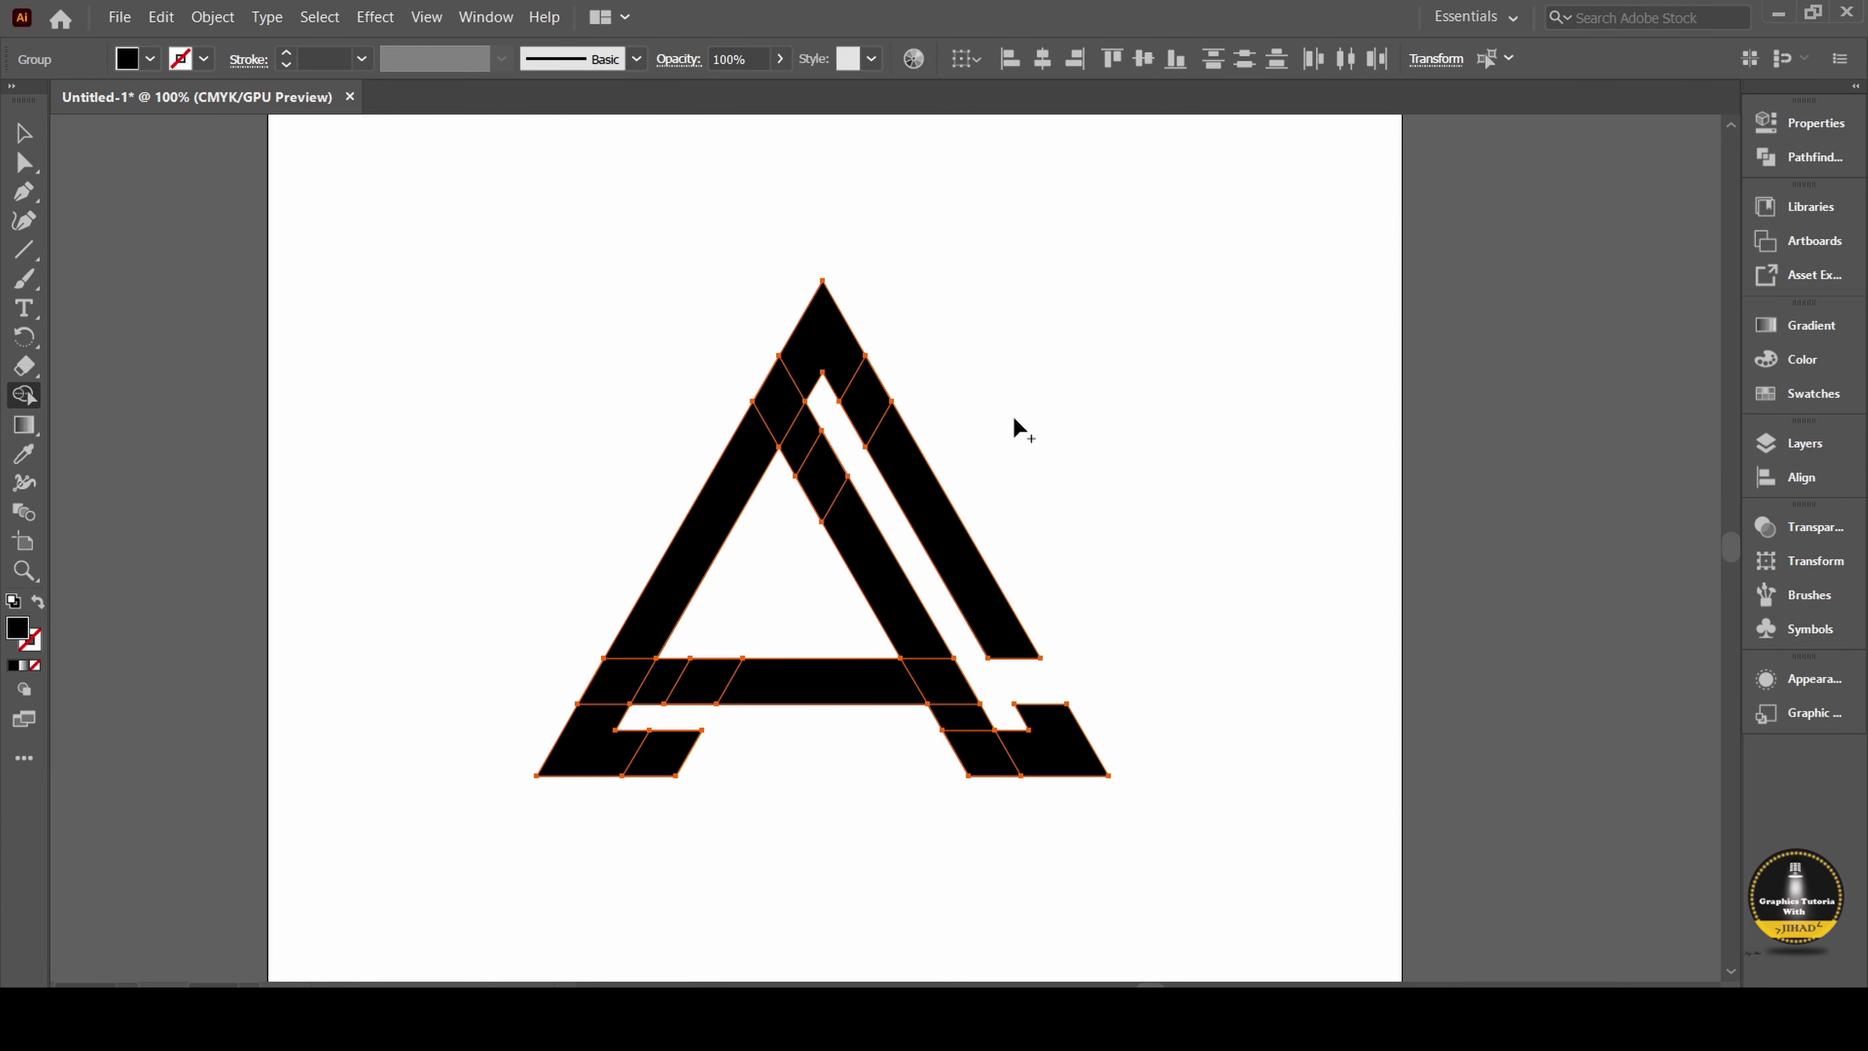
Select all the A's pieces and unite them with Pathfinder Unite
left_click(23, 133)
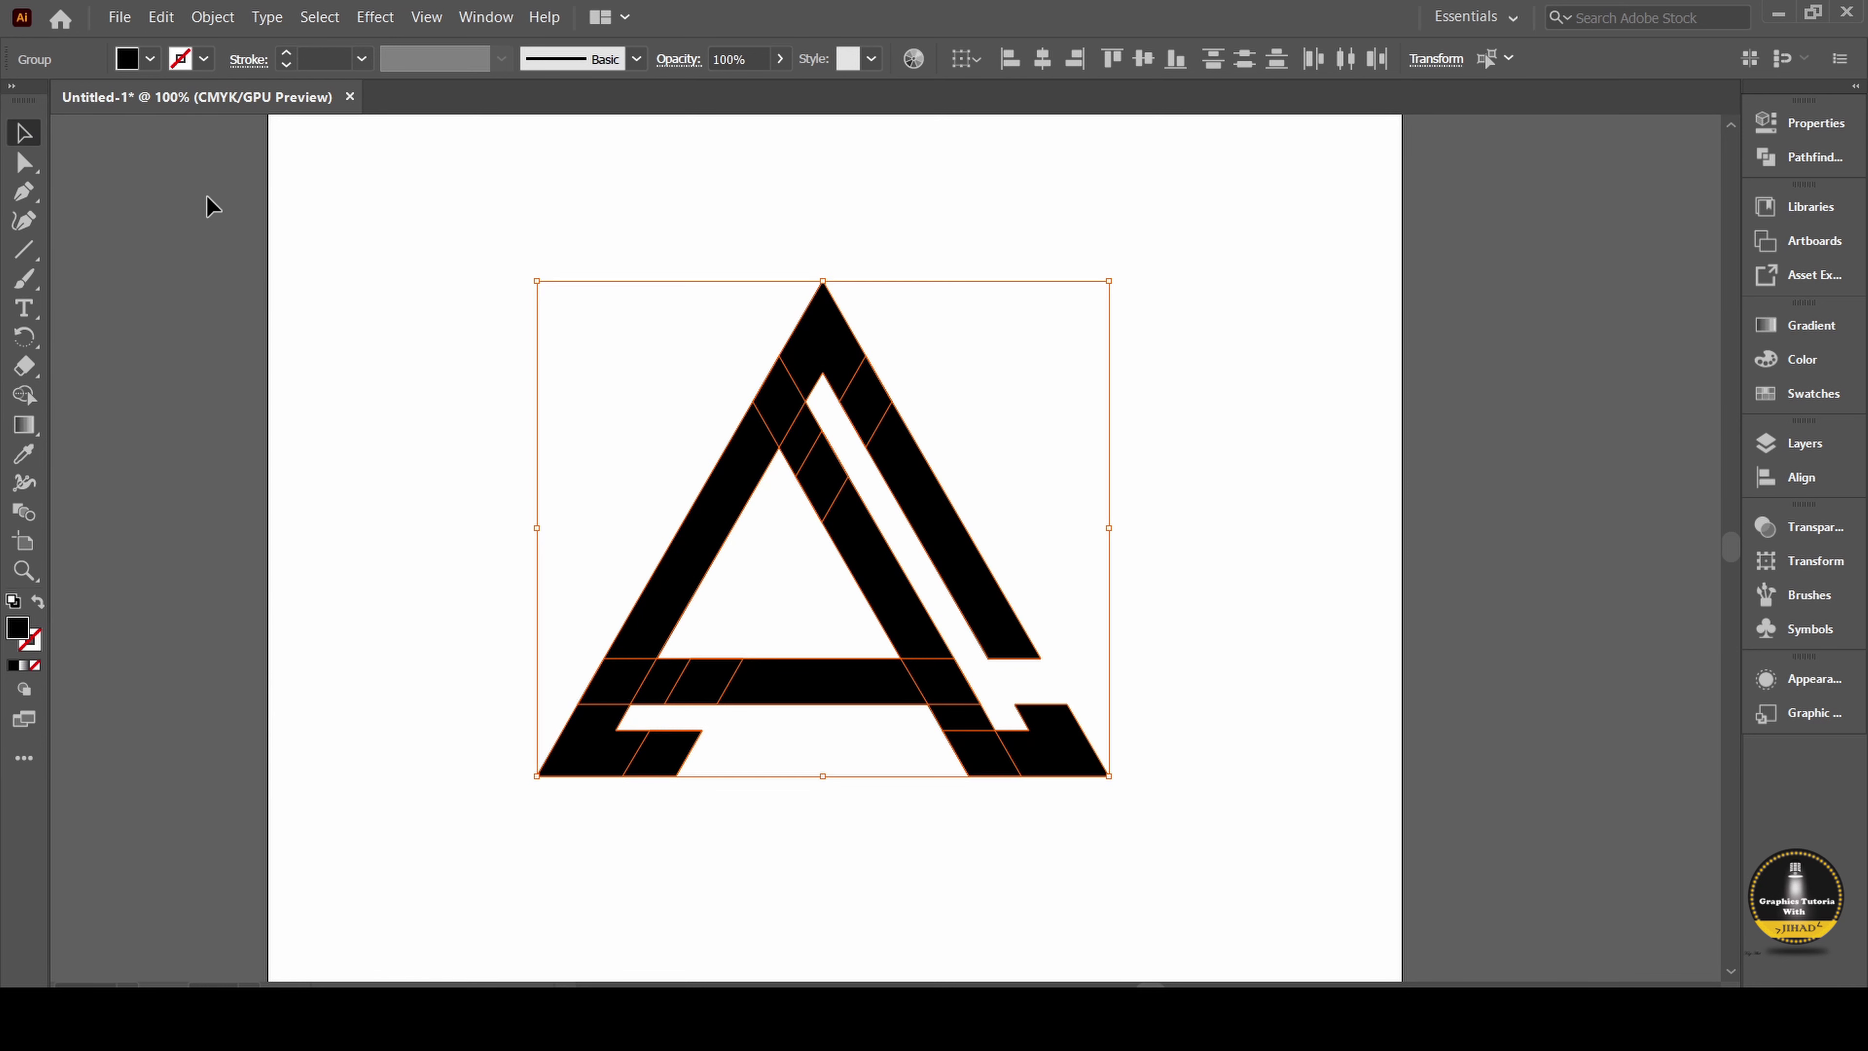
left_click(413, 314)
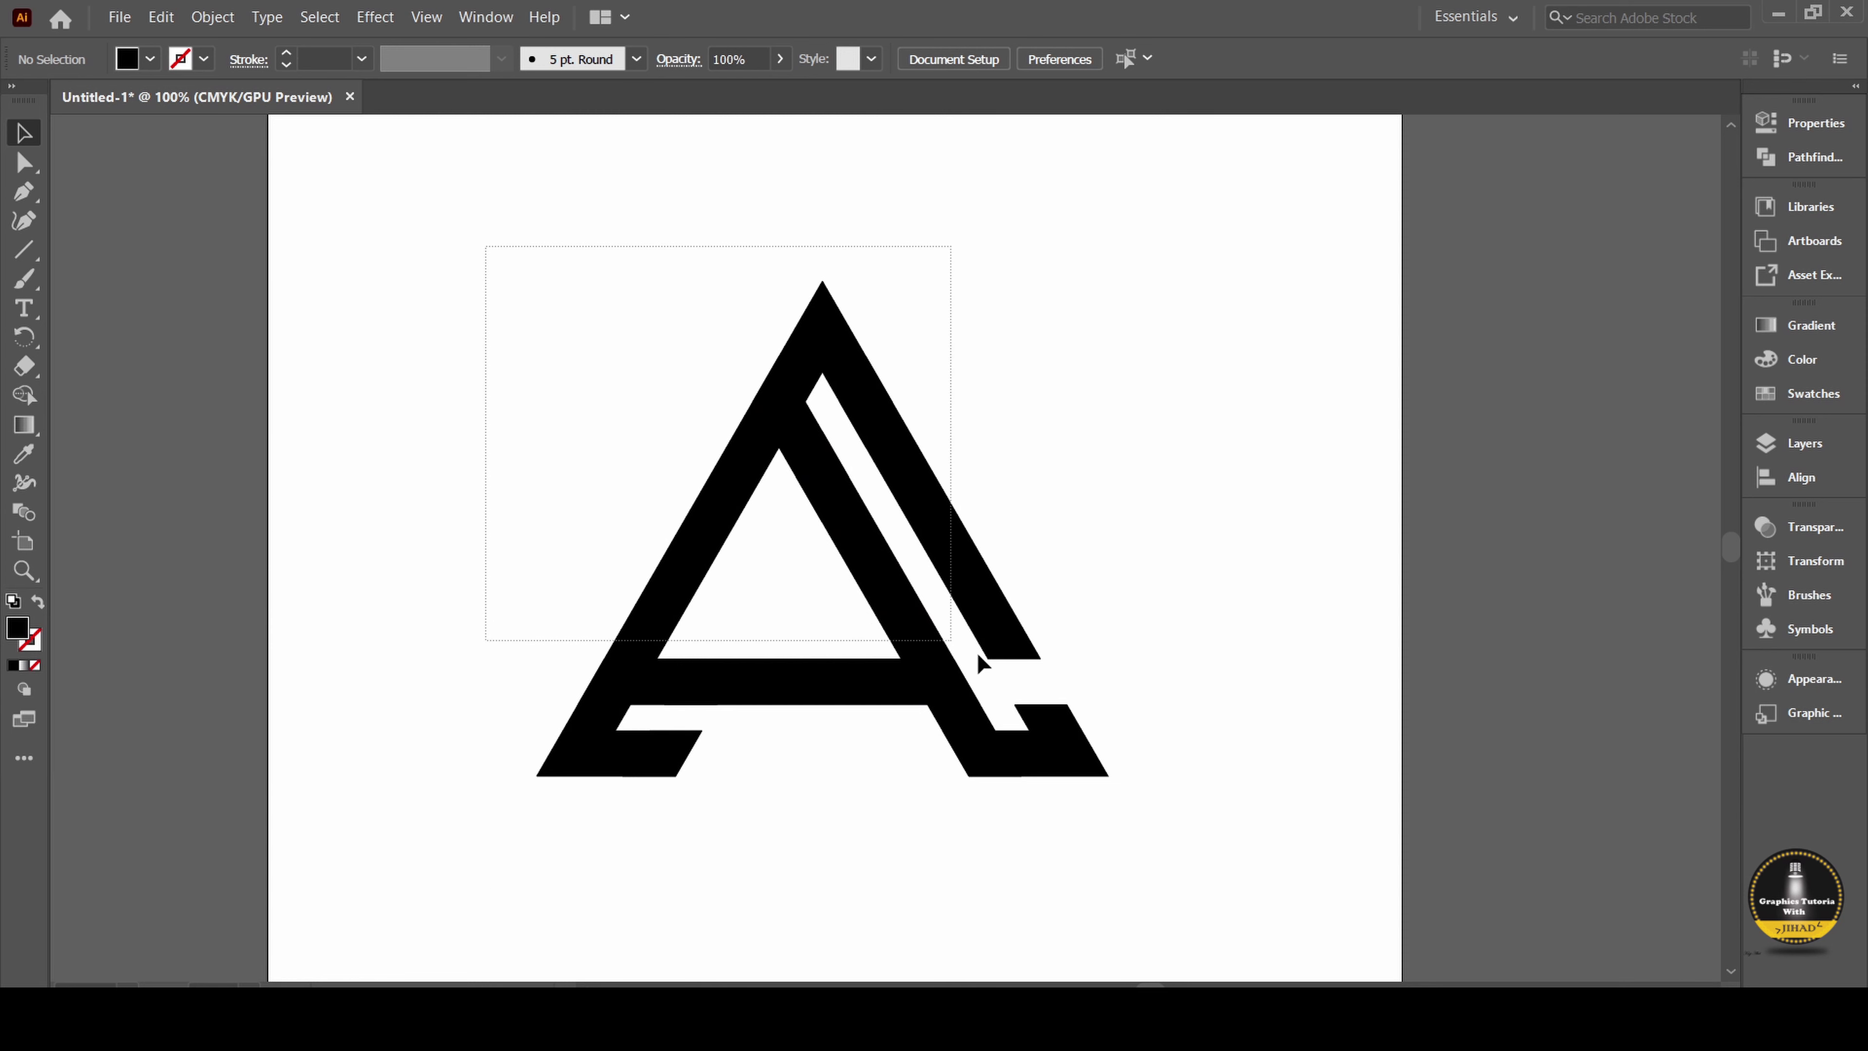
left_click_drag(486, 247, 1128, 781)
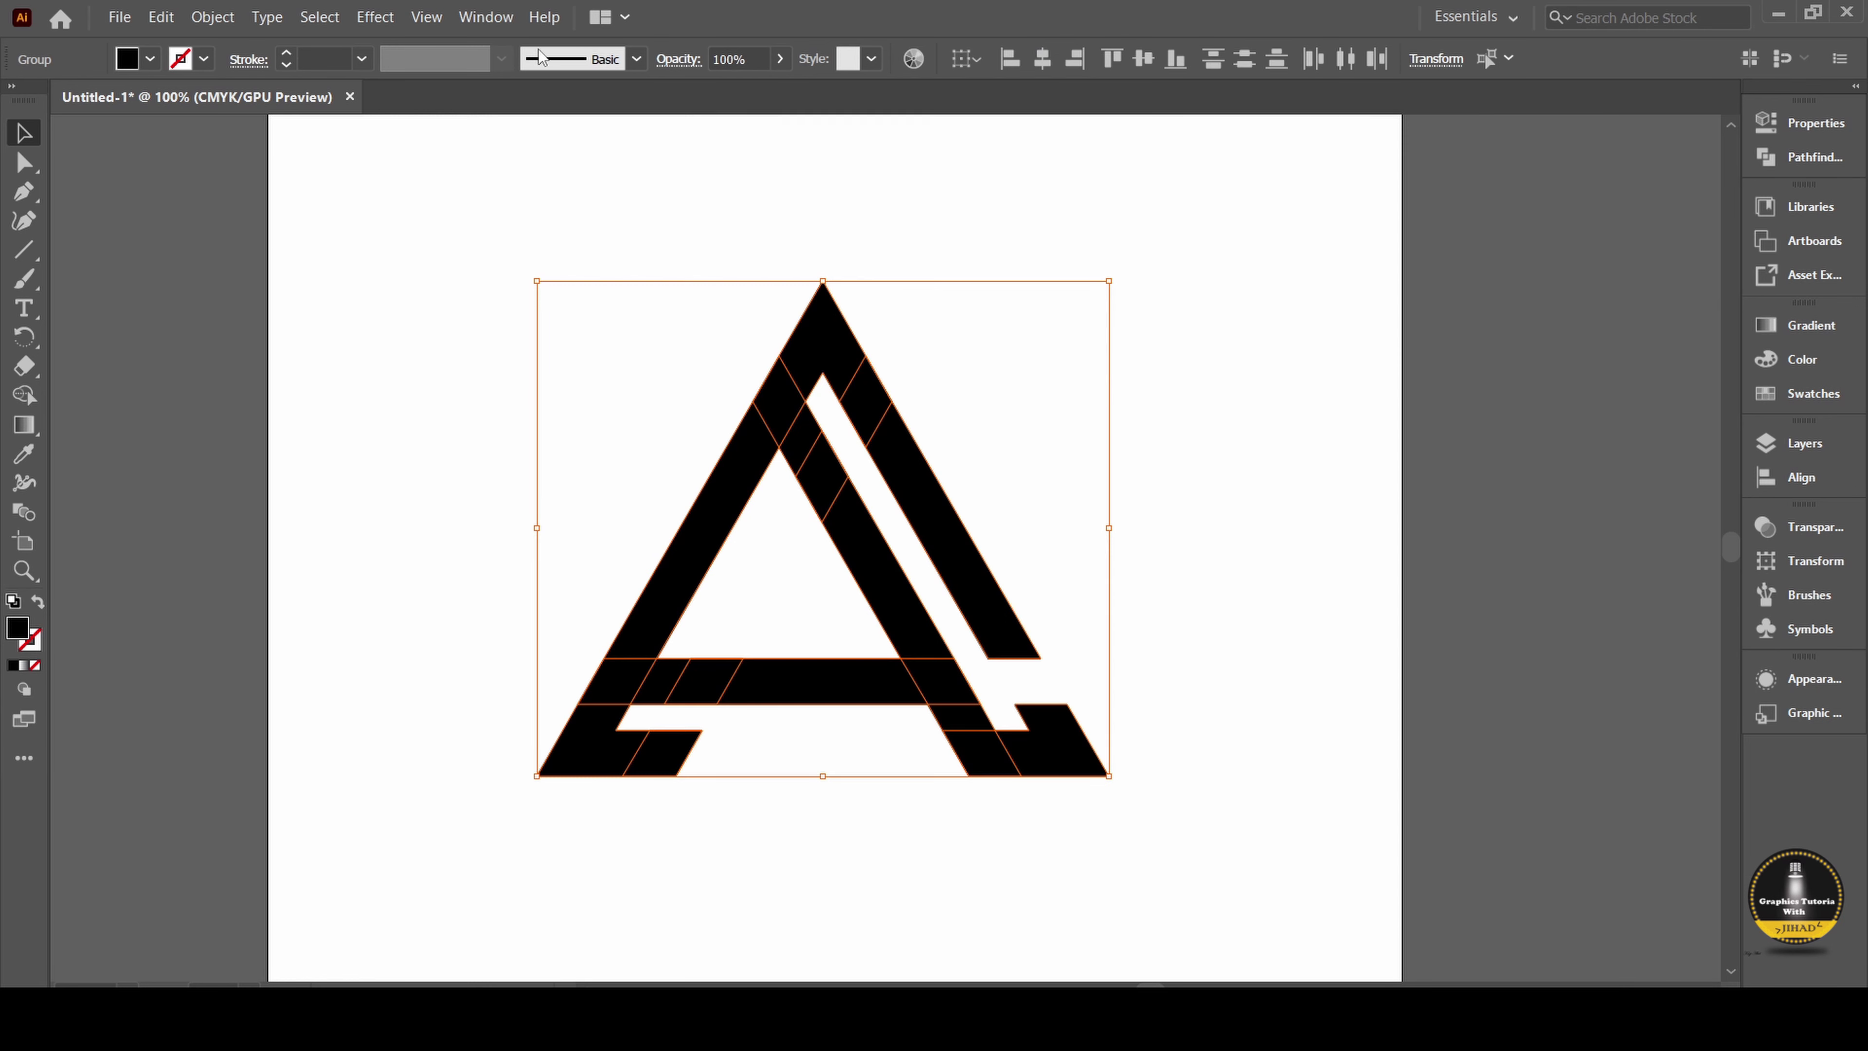
left_click(485, 16)
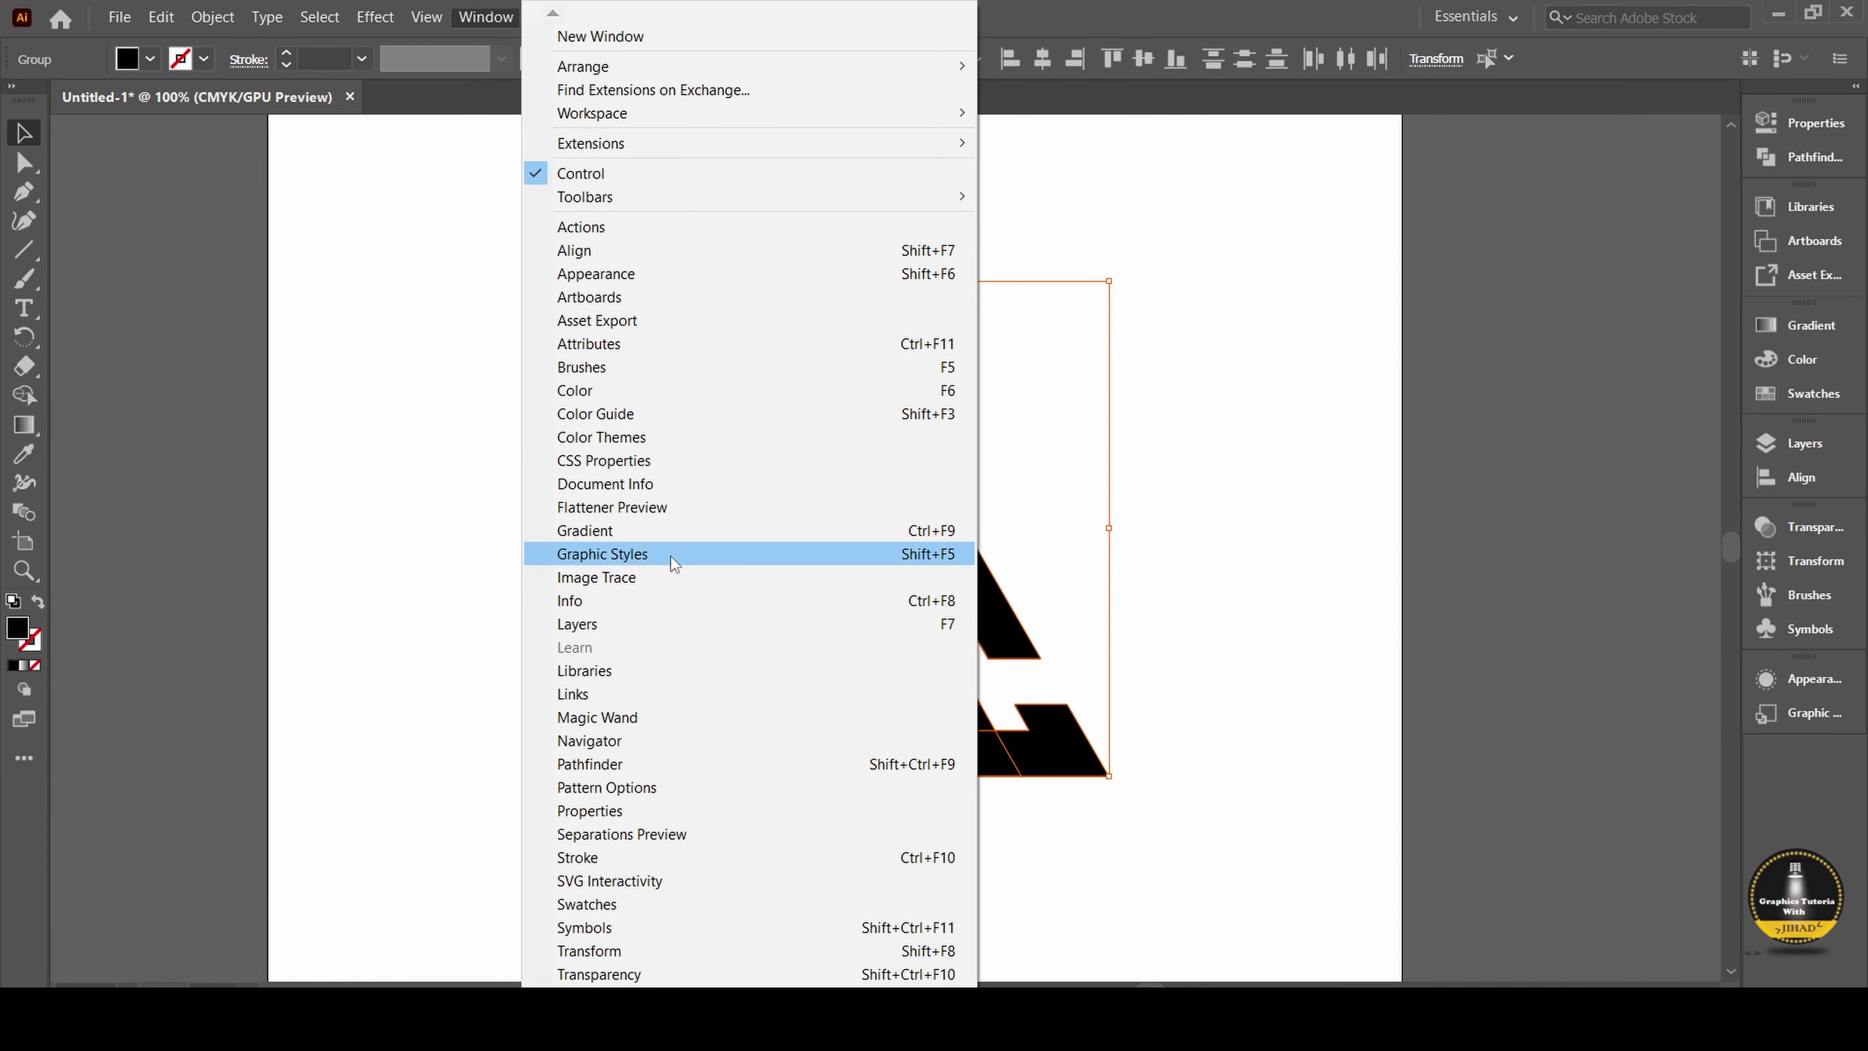
left_click(660, 773)
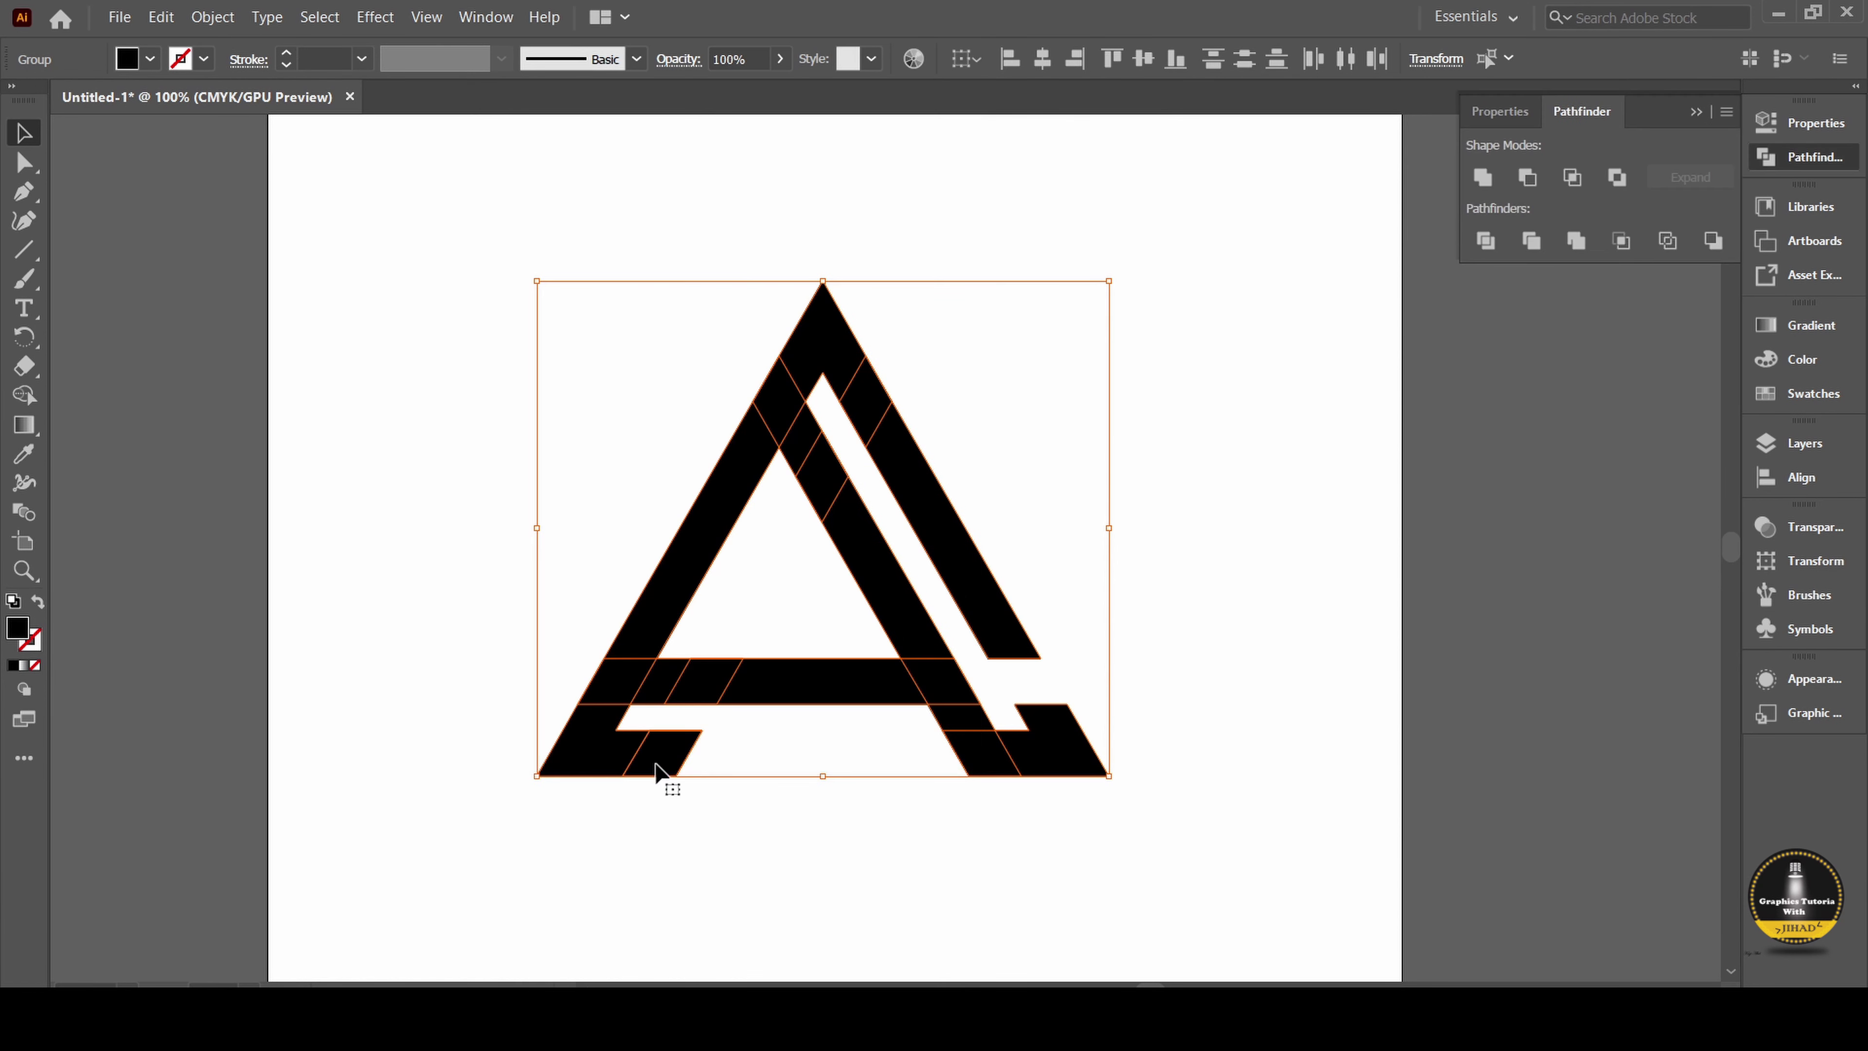
left_click(1474, 182)
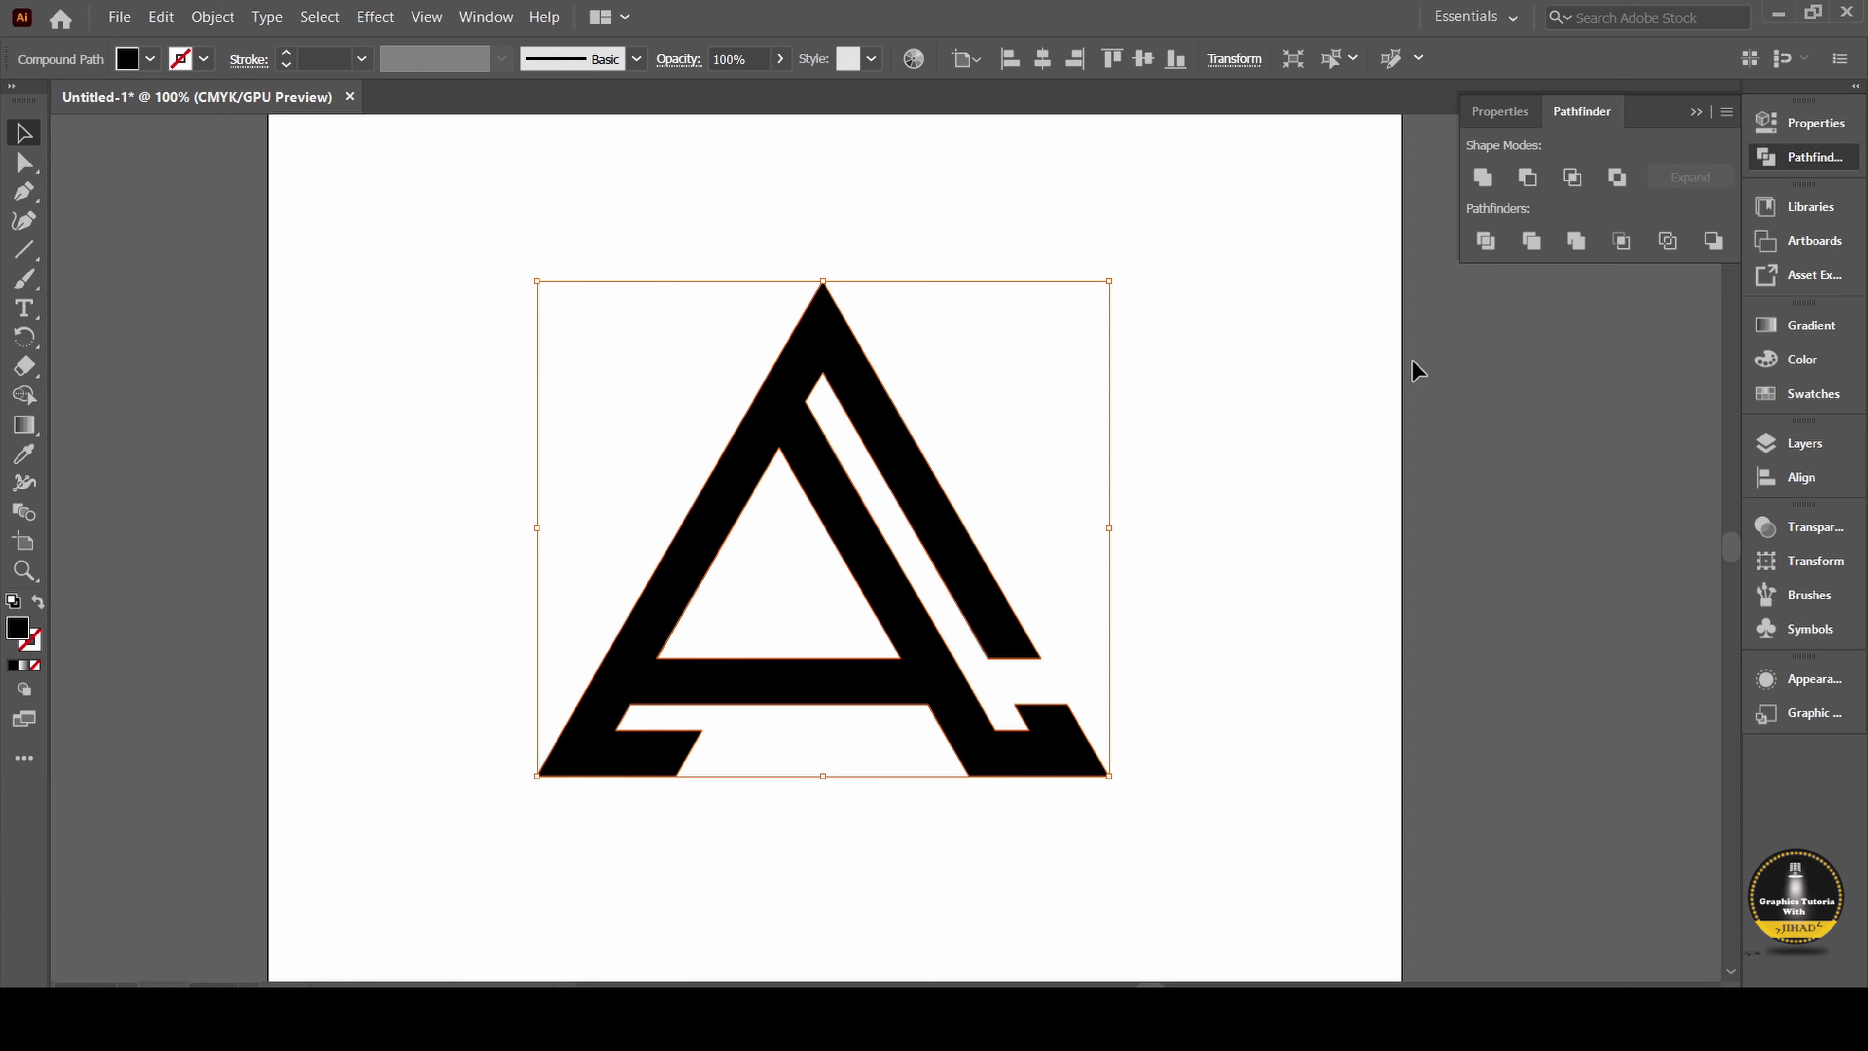
left_click(381, 264)
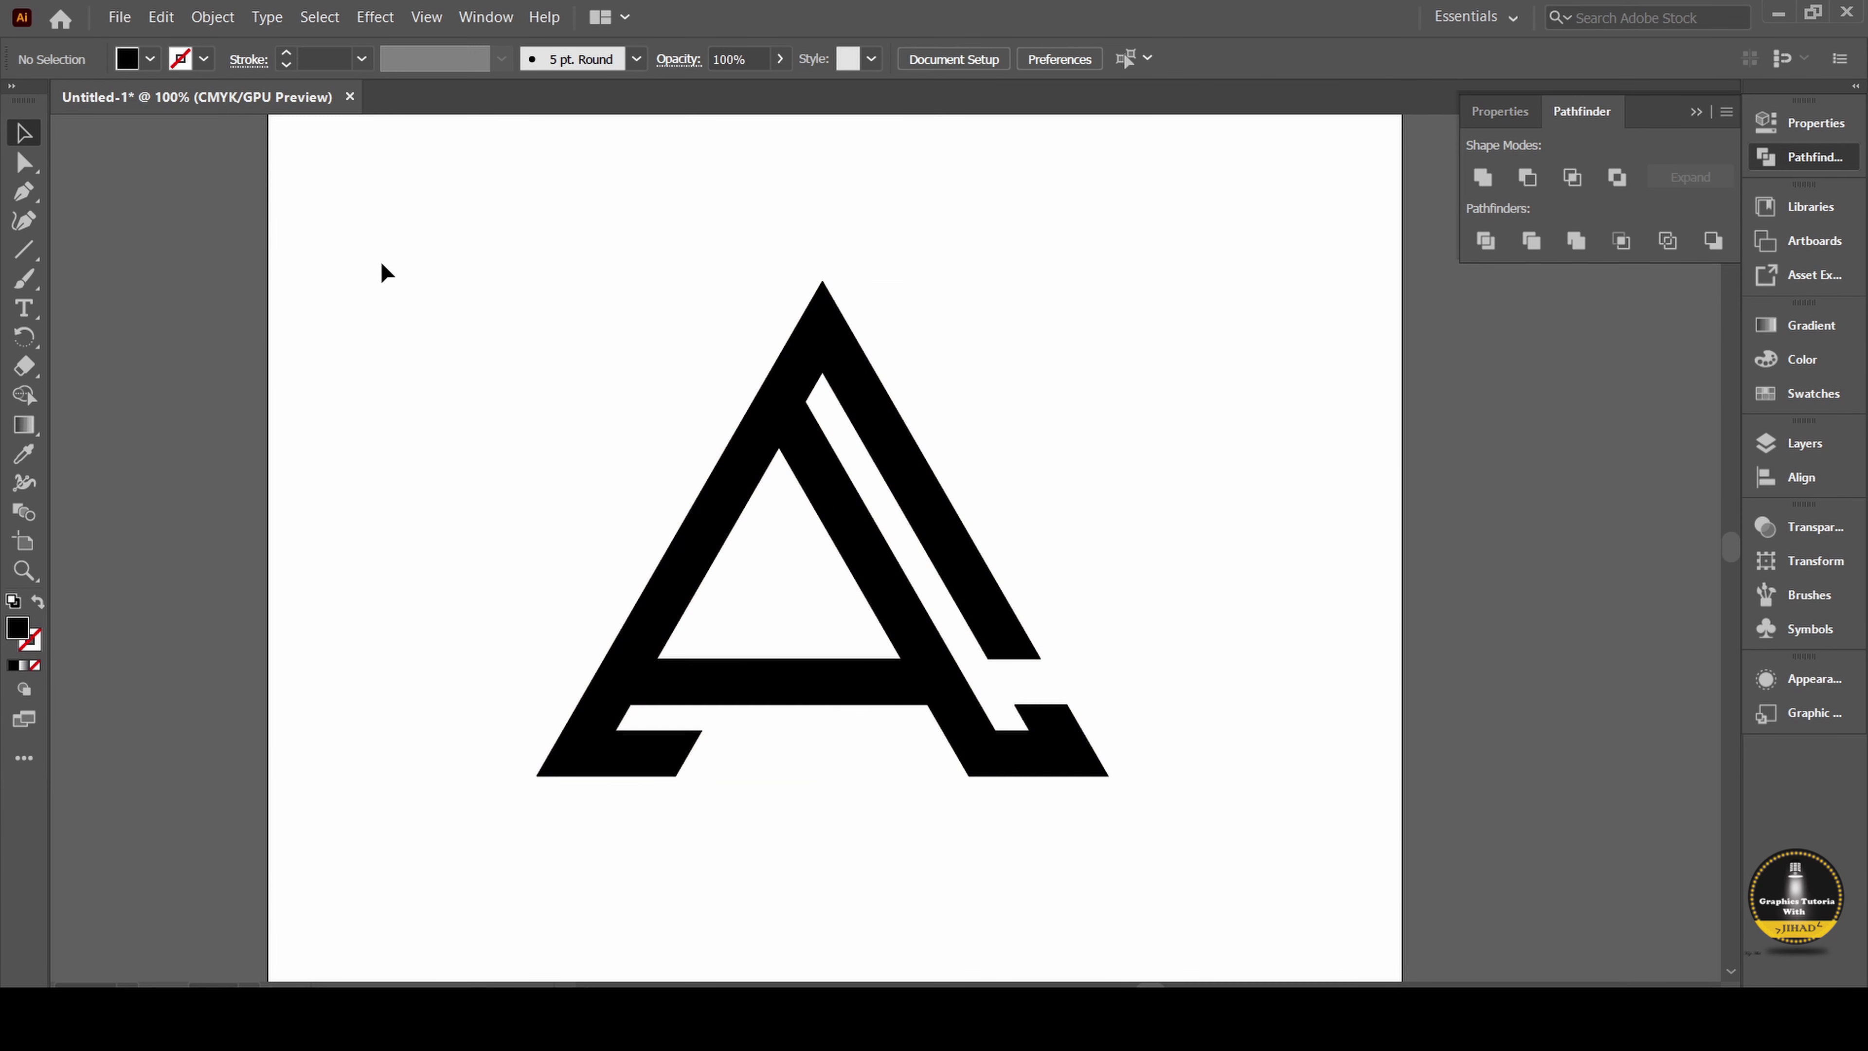
left_click(802, 471)
Fill the A with a linear gradient from the Gradient panel
left_click(26, 430)
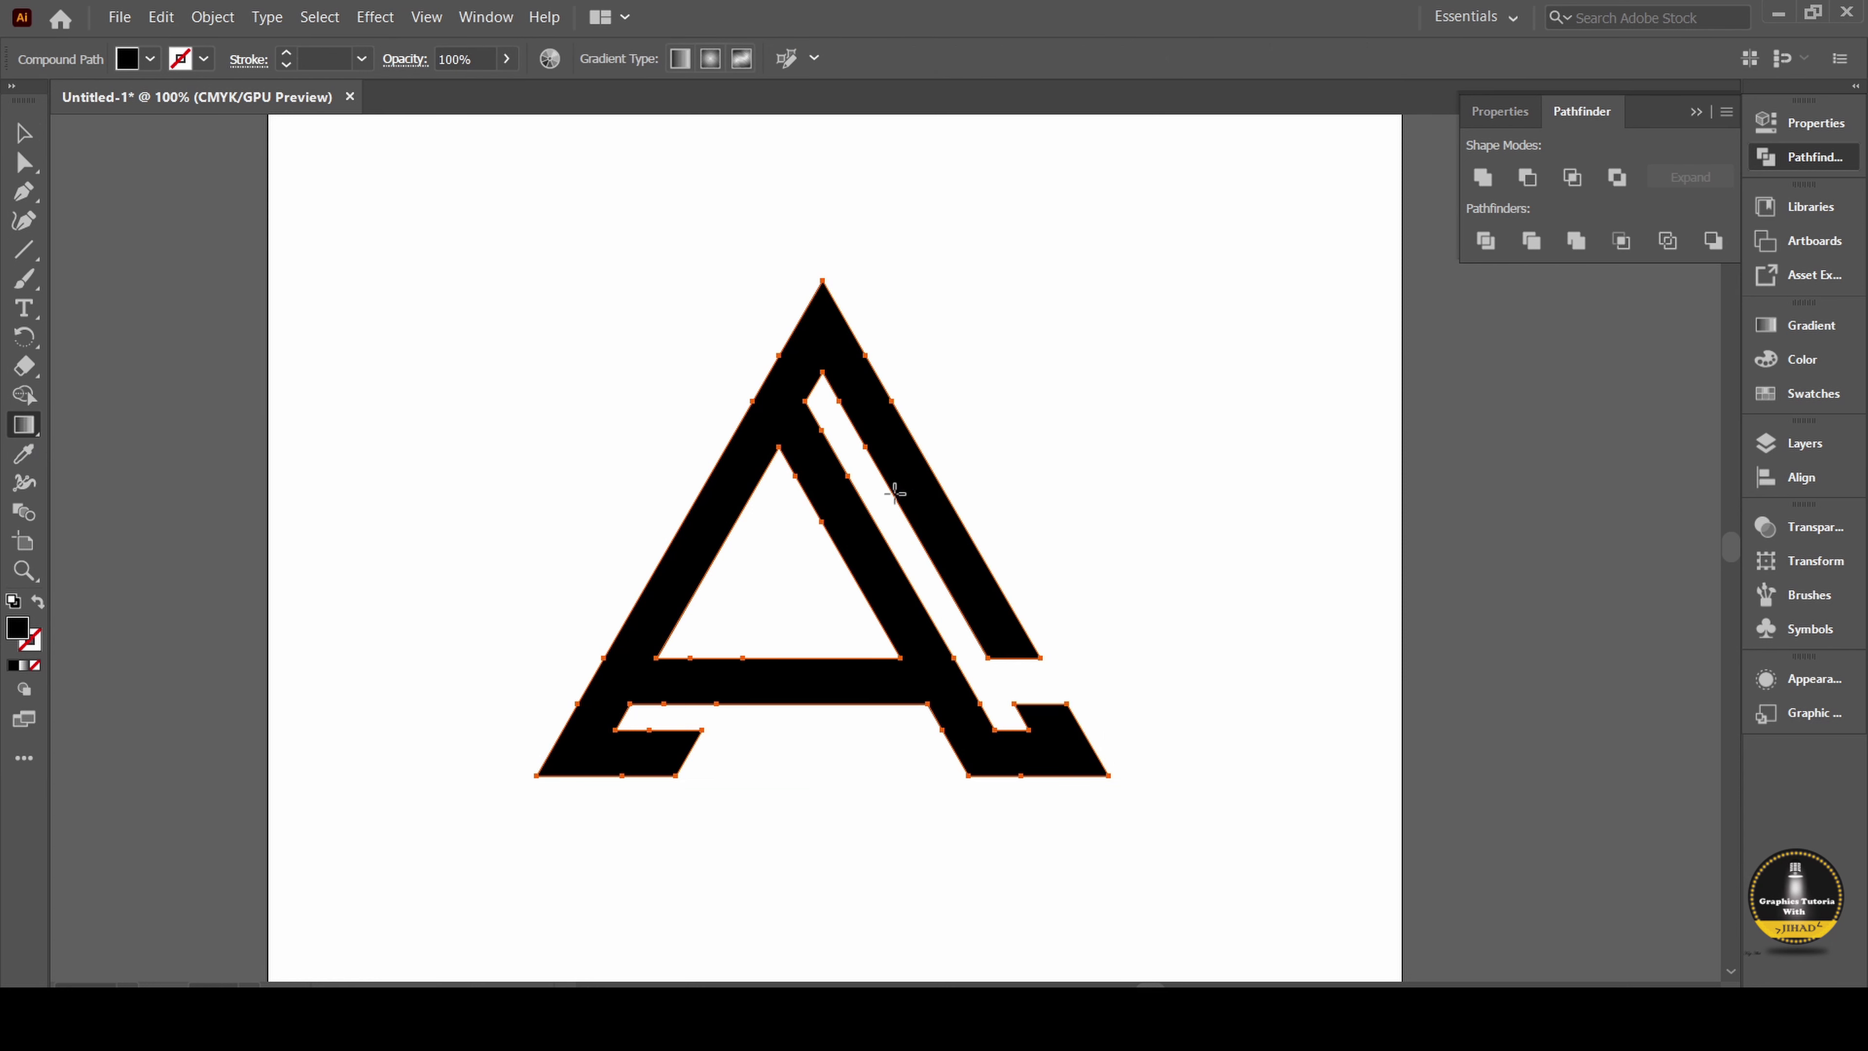
left_click(1710, 110)
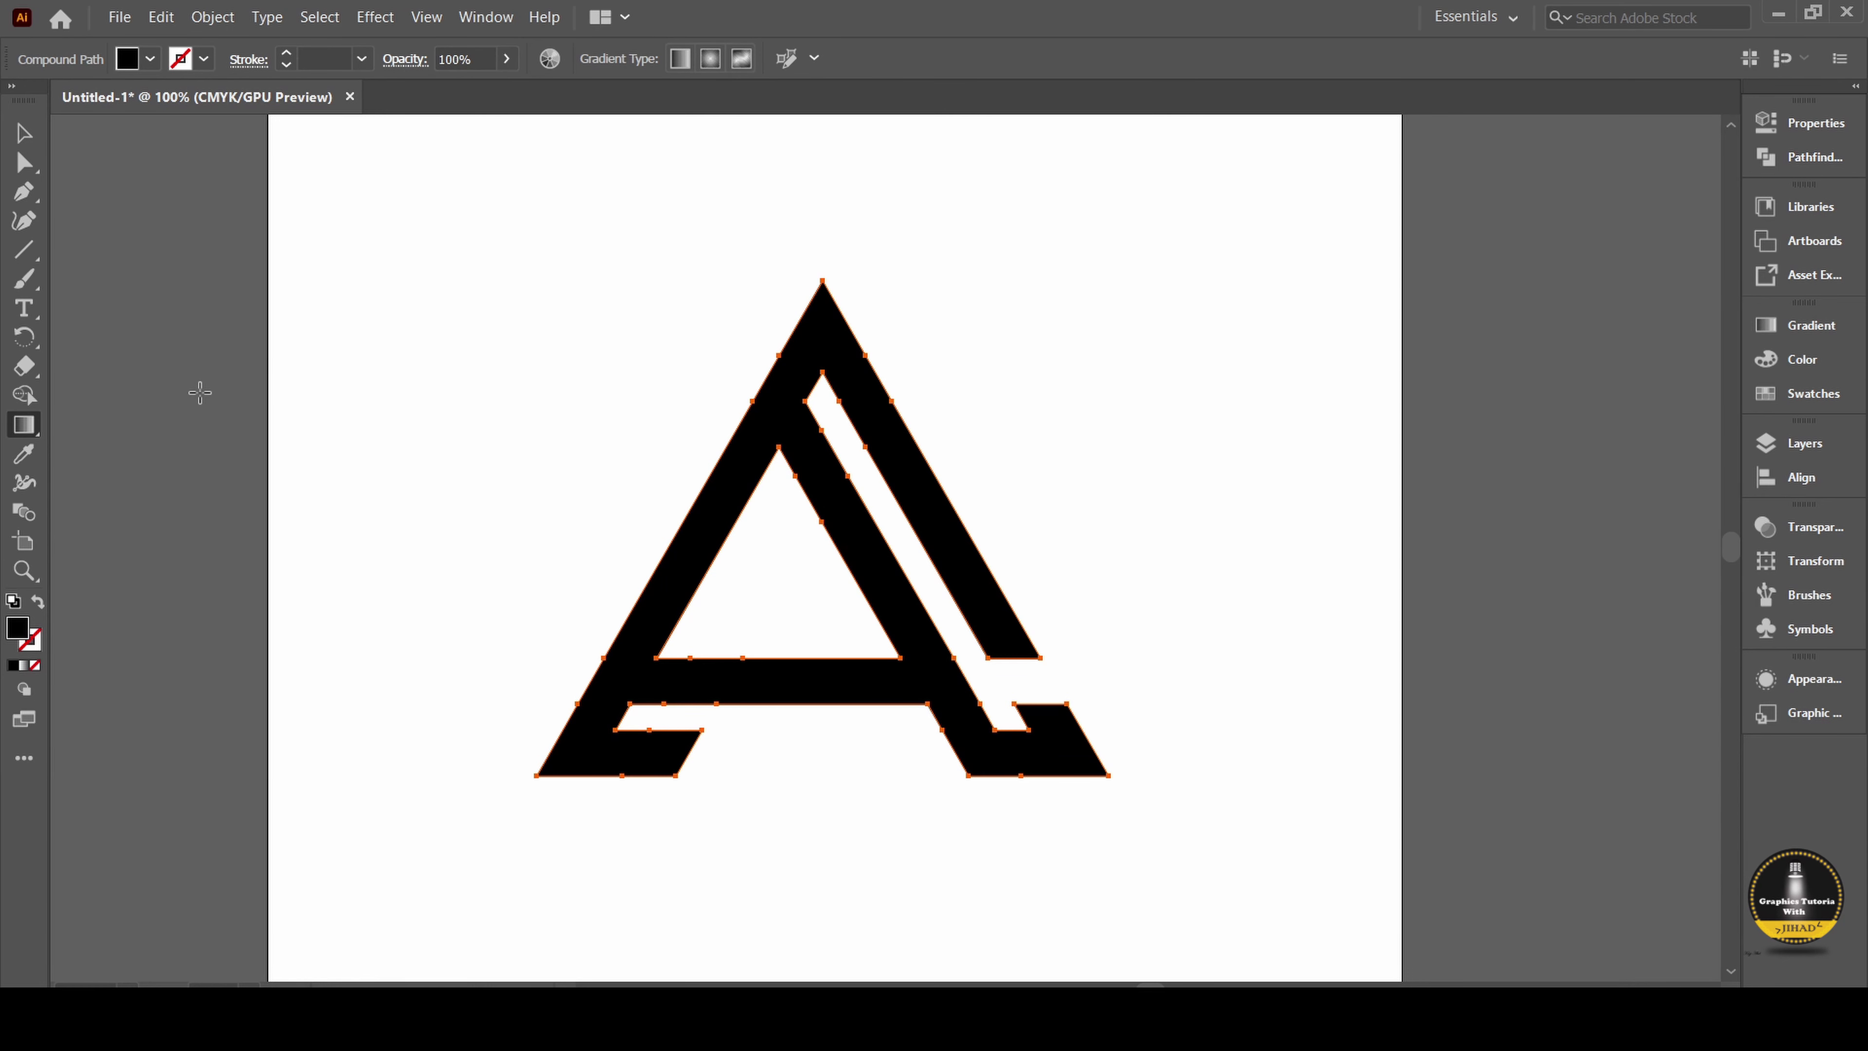
double_click(35, 431)
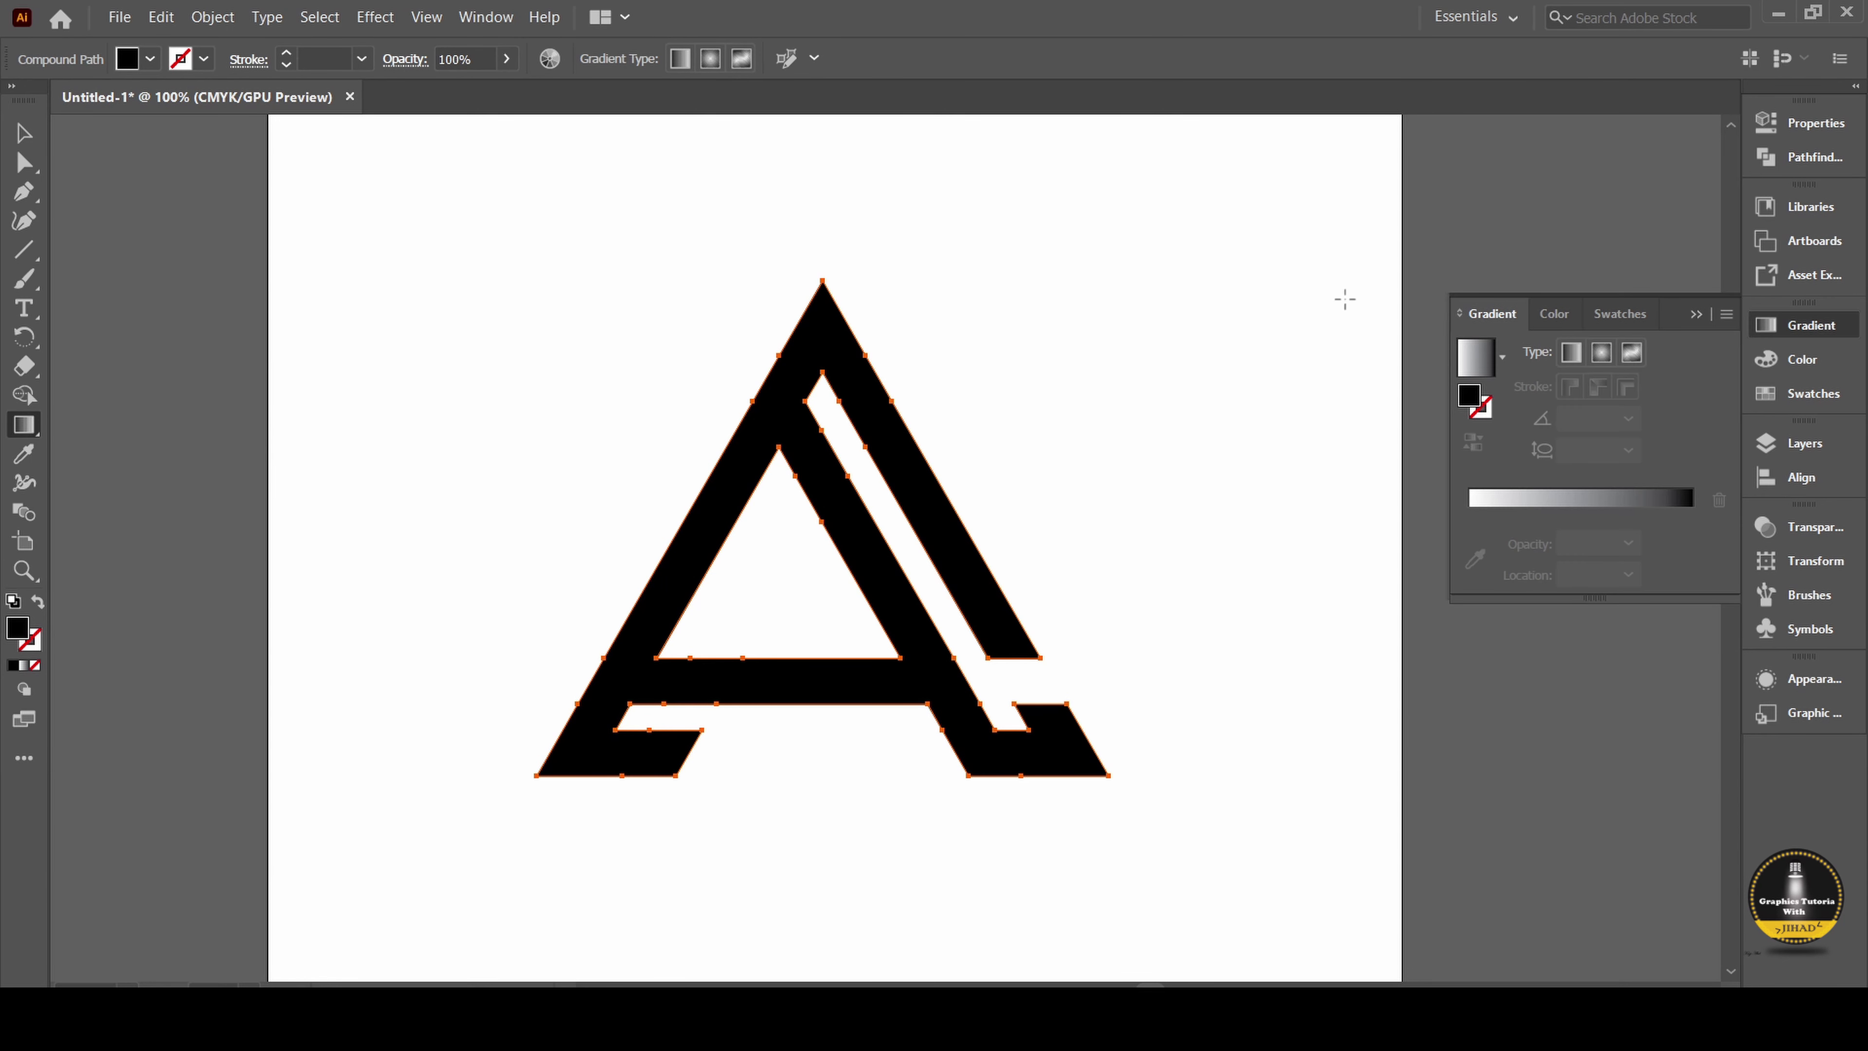
left_click(1503, 503)
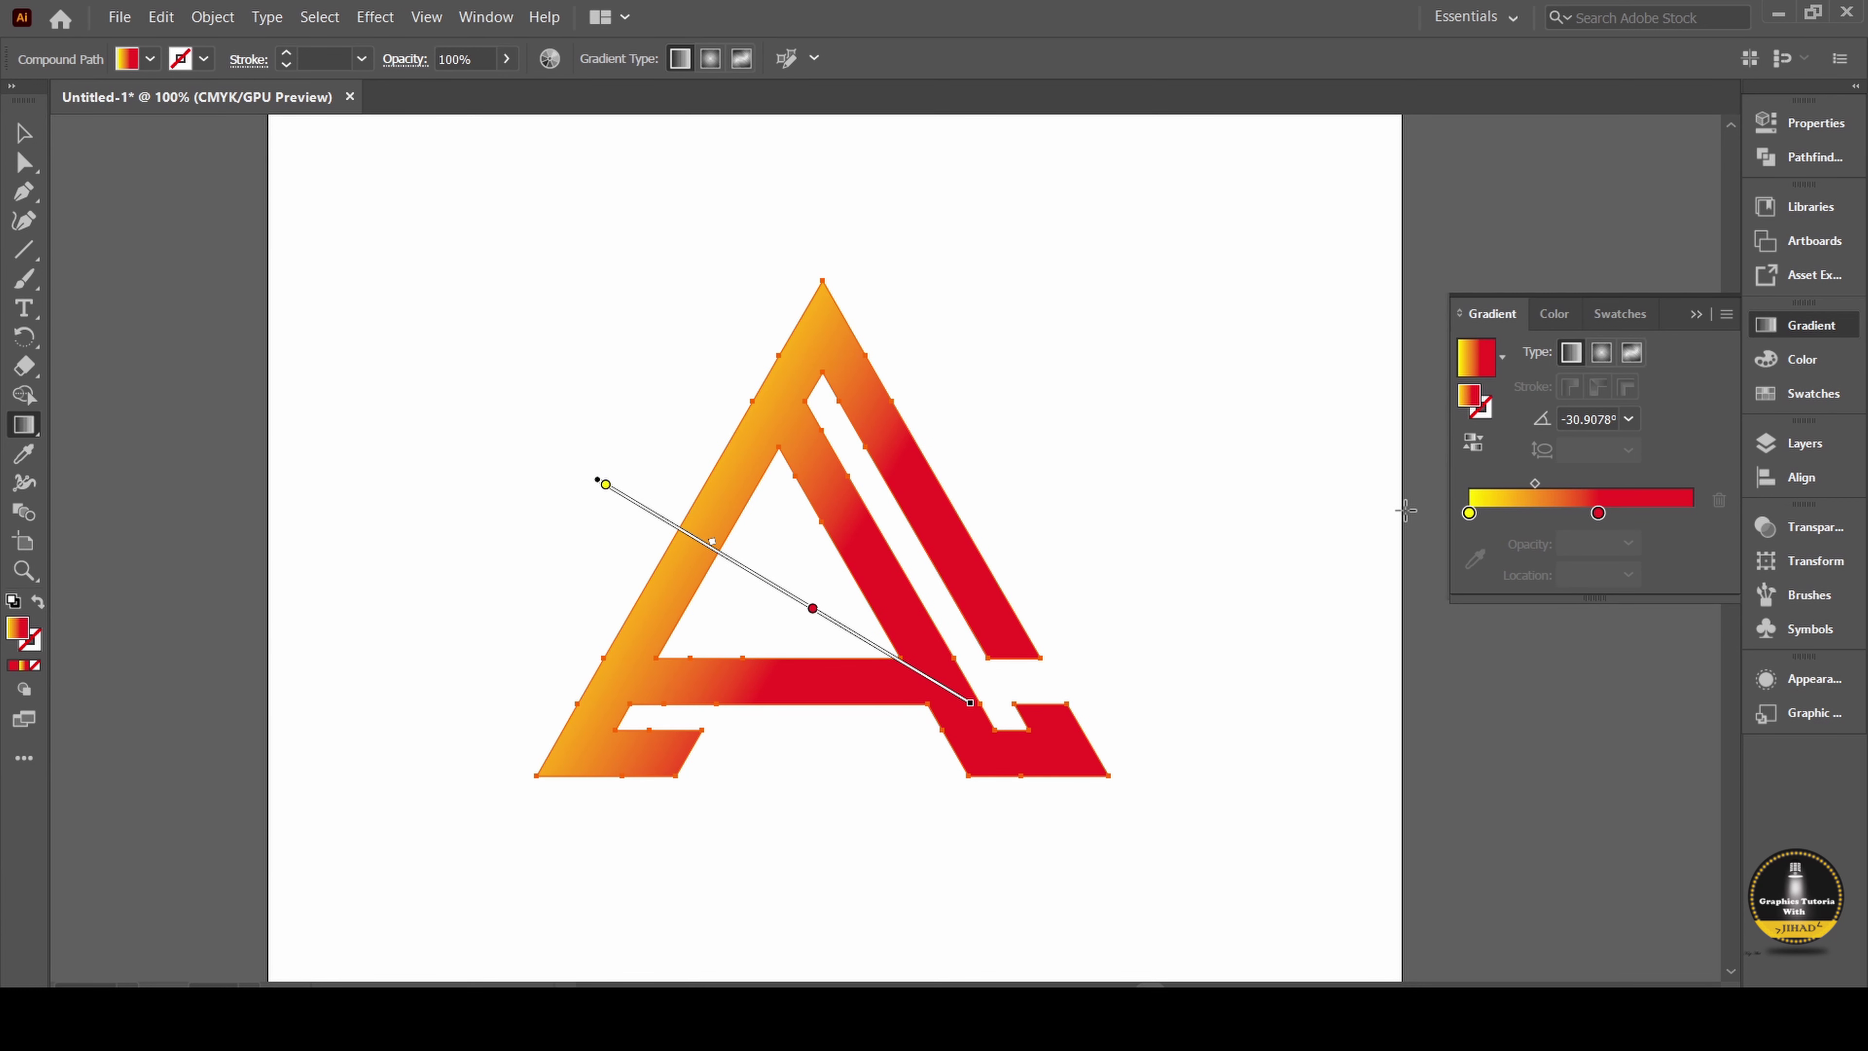
Add a blue color stop at the gradient's right end
left_click(1686, 514)
double_click(1686, 515)
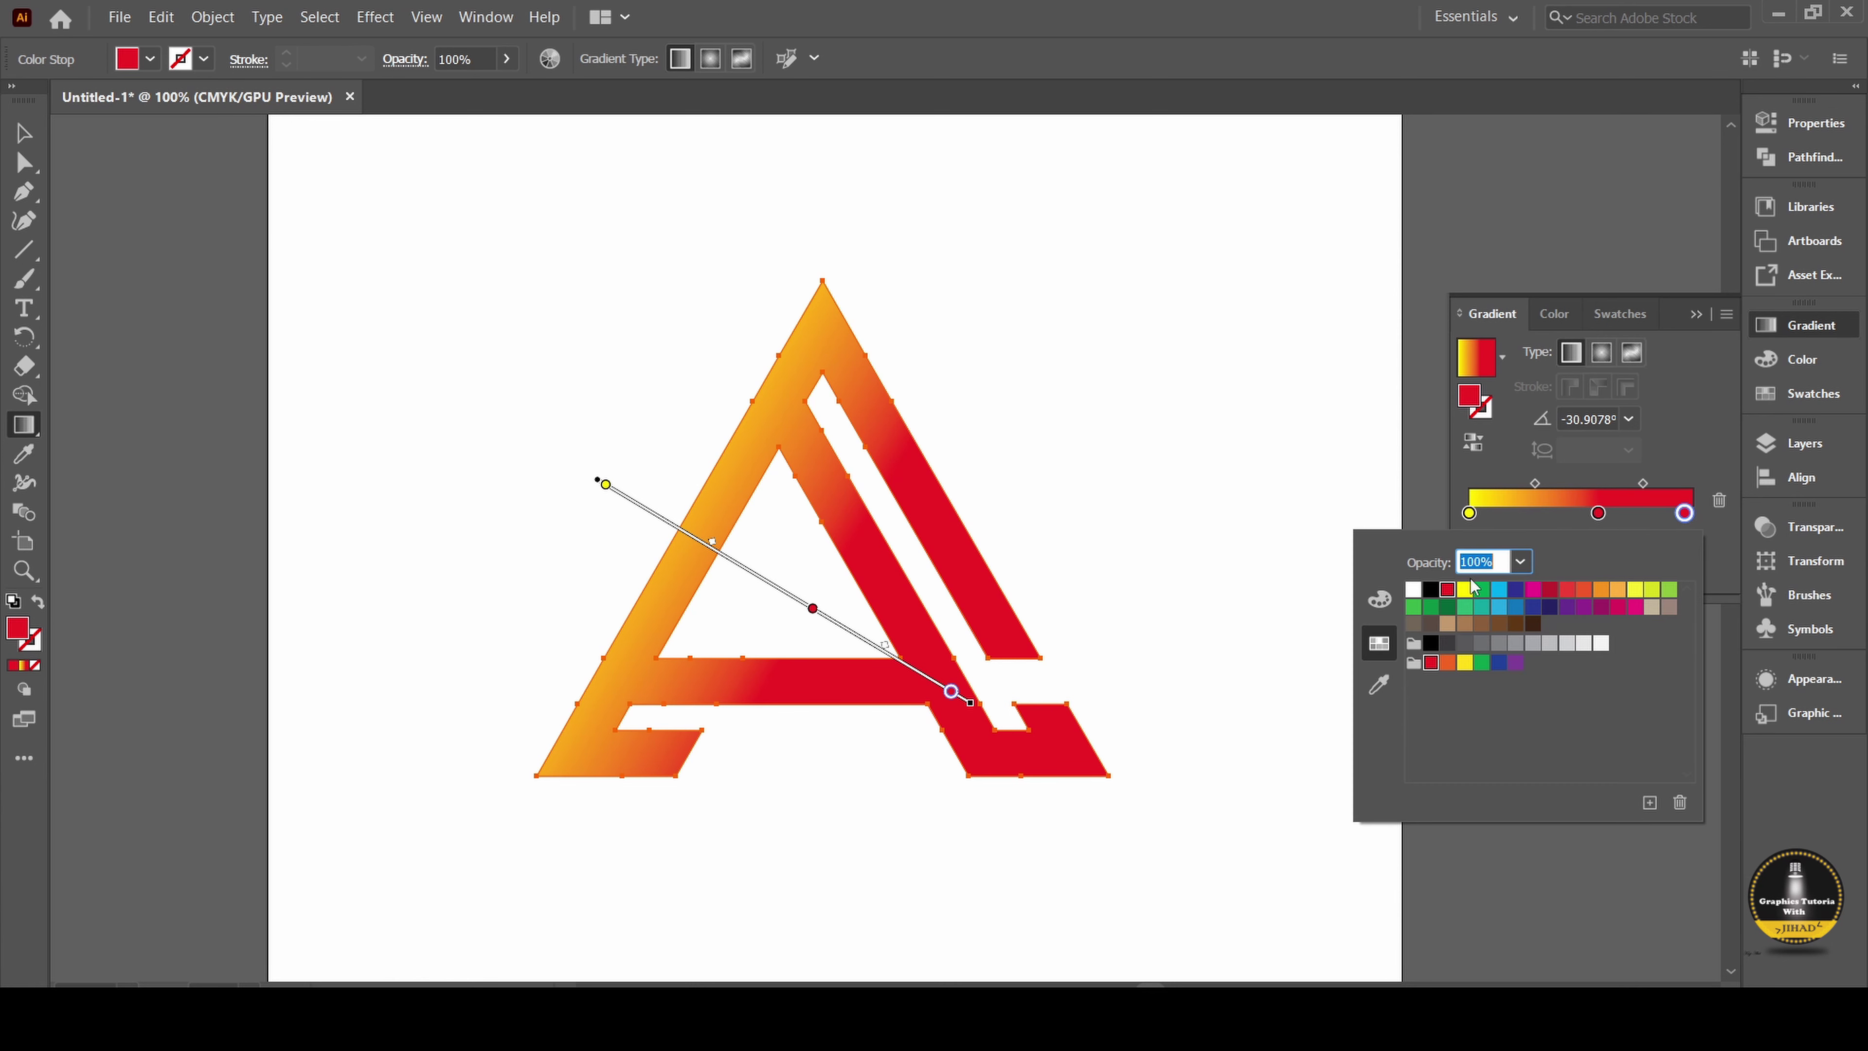
left_click(1516, 607)
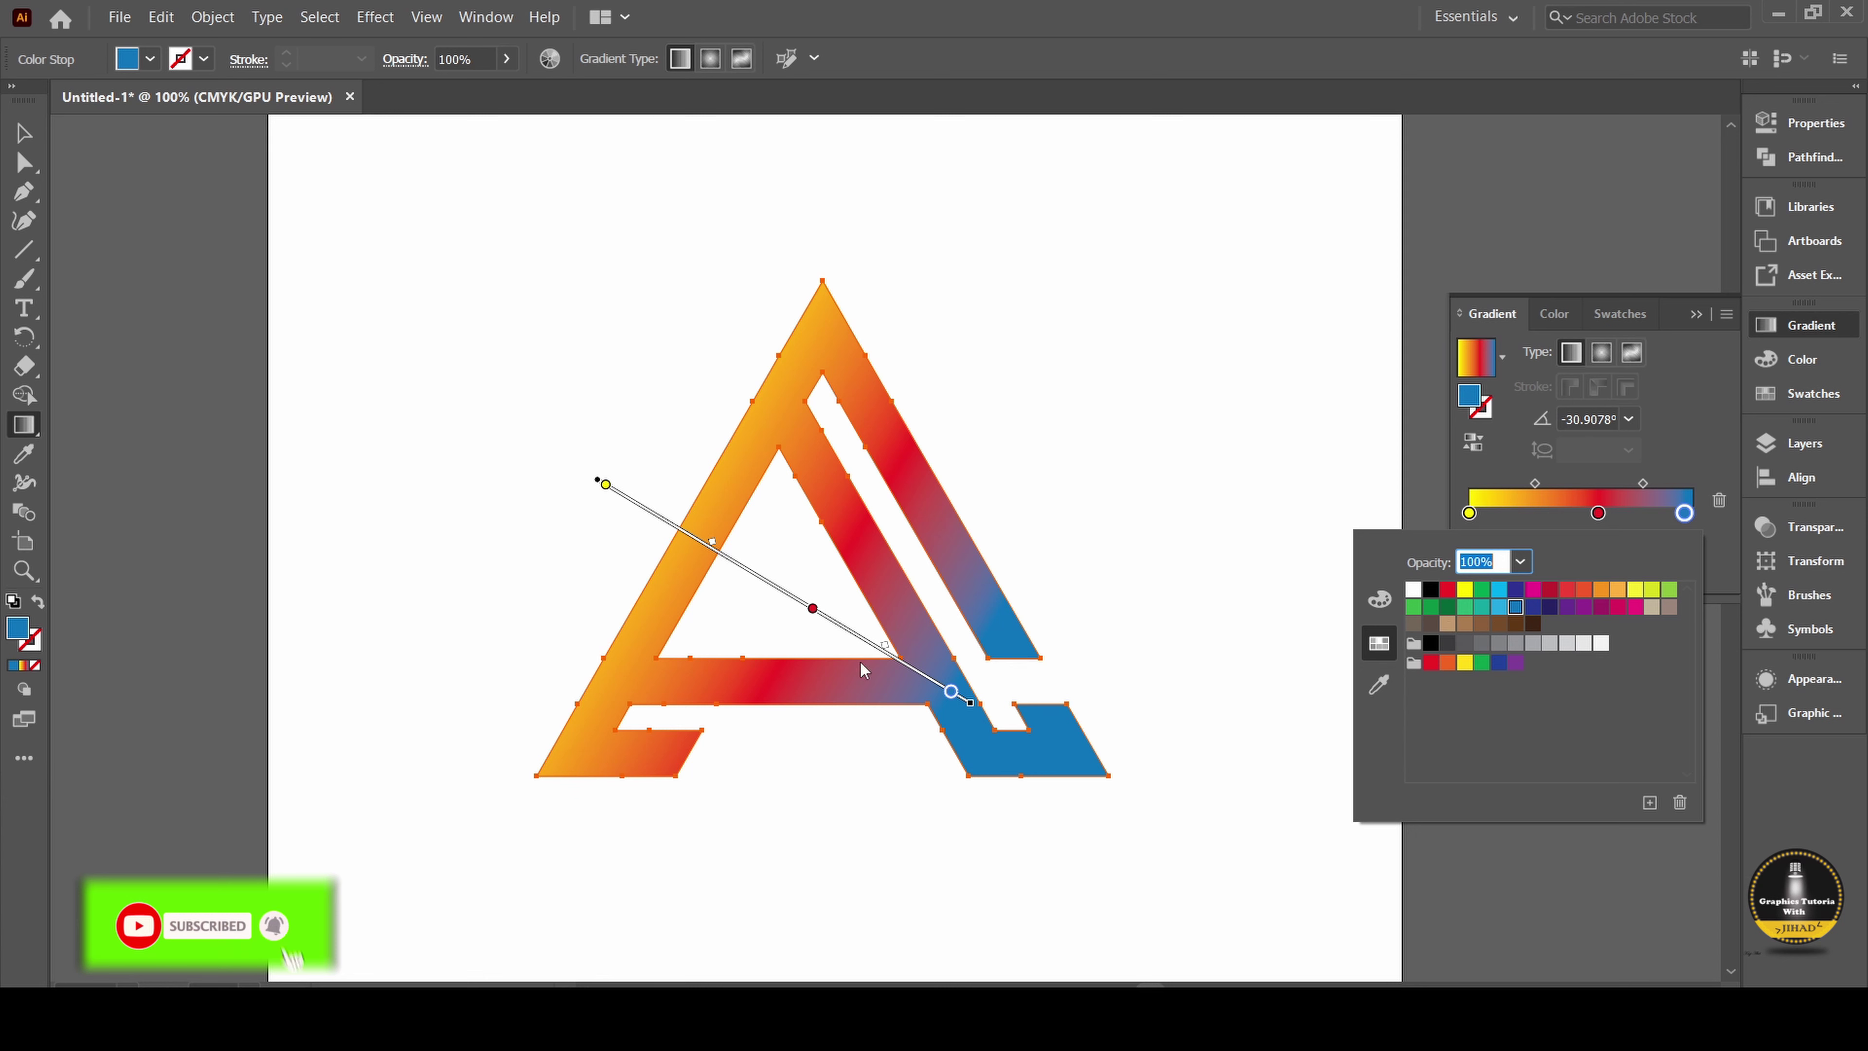
left_click(812, 616)
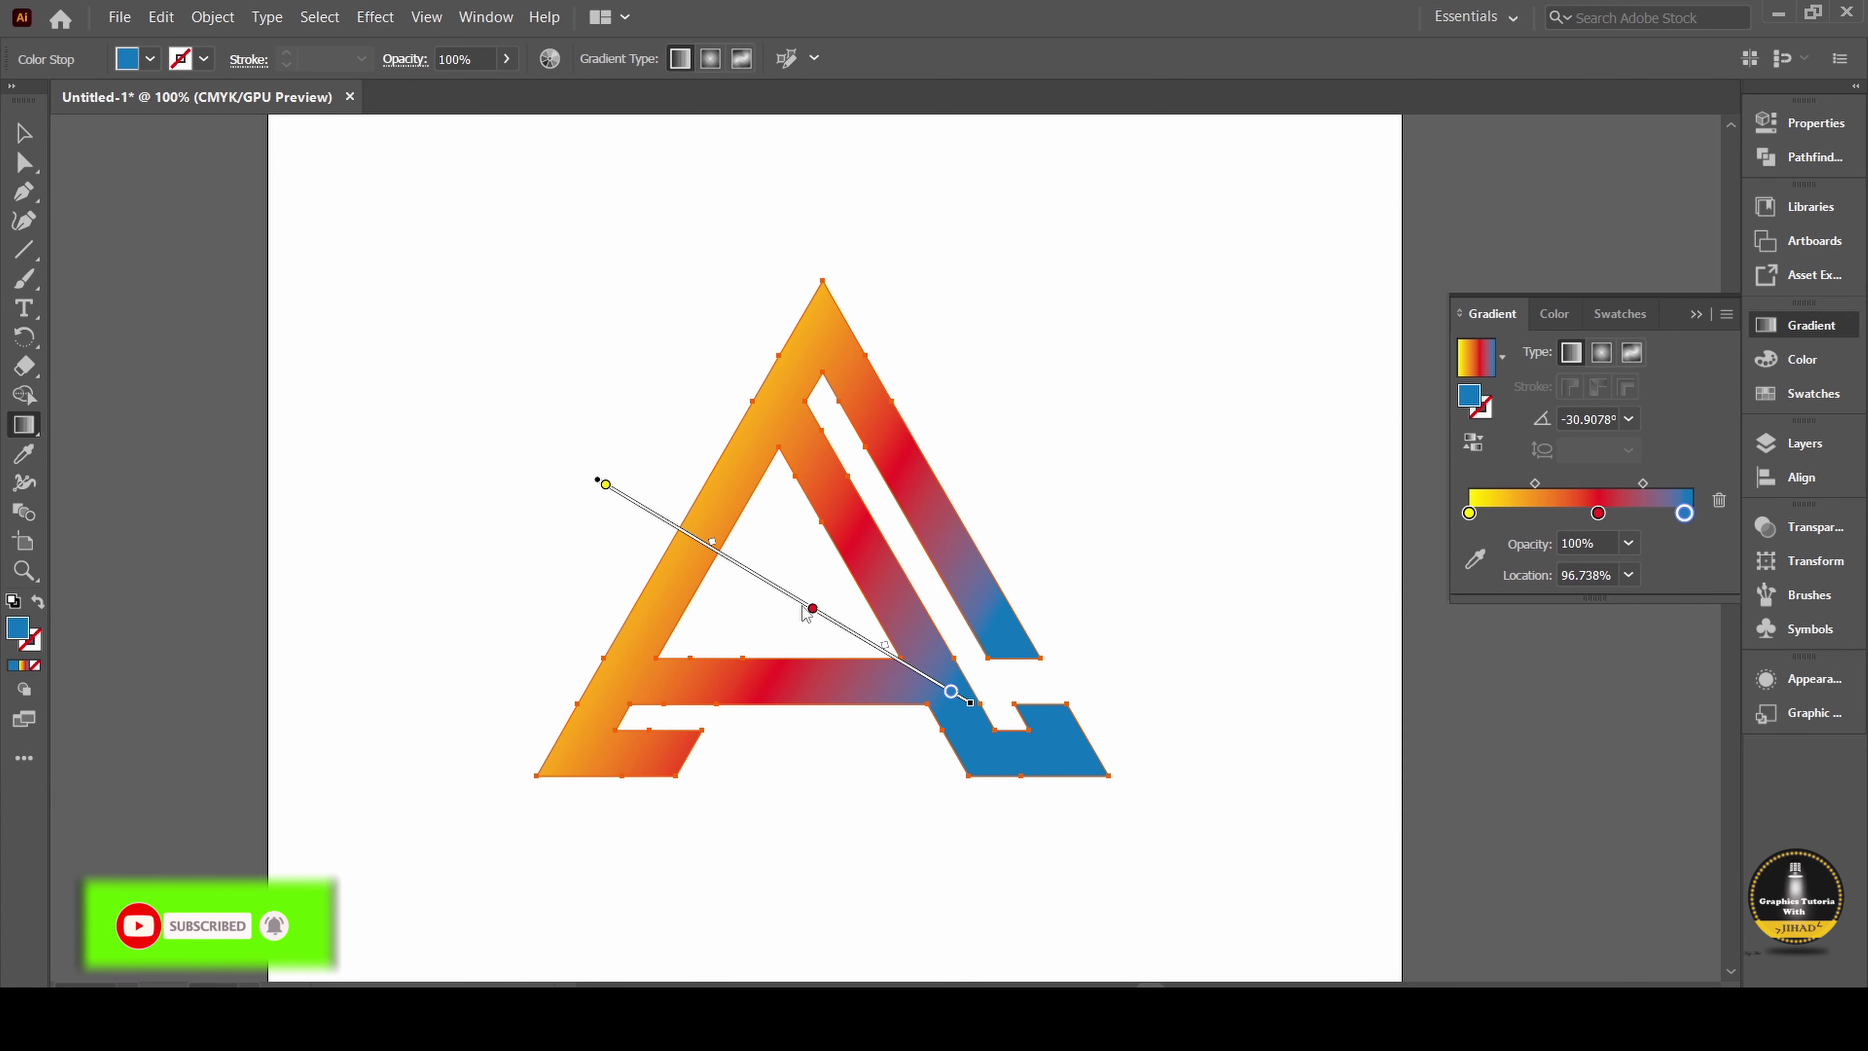
Slide the red gradient stop toward yellow to 46.535%, then deselect the finished A
left_click_drag(812, 609, 775, 588)
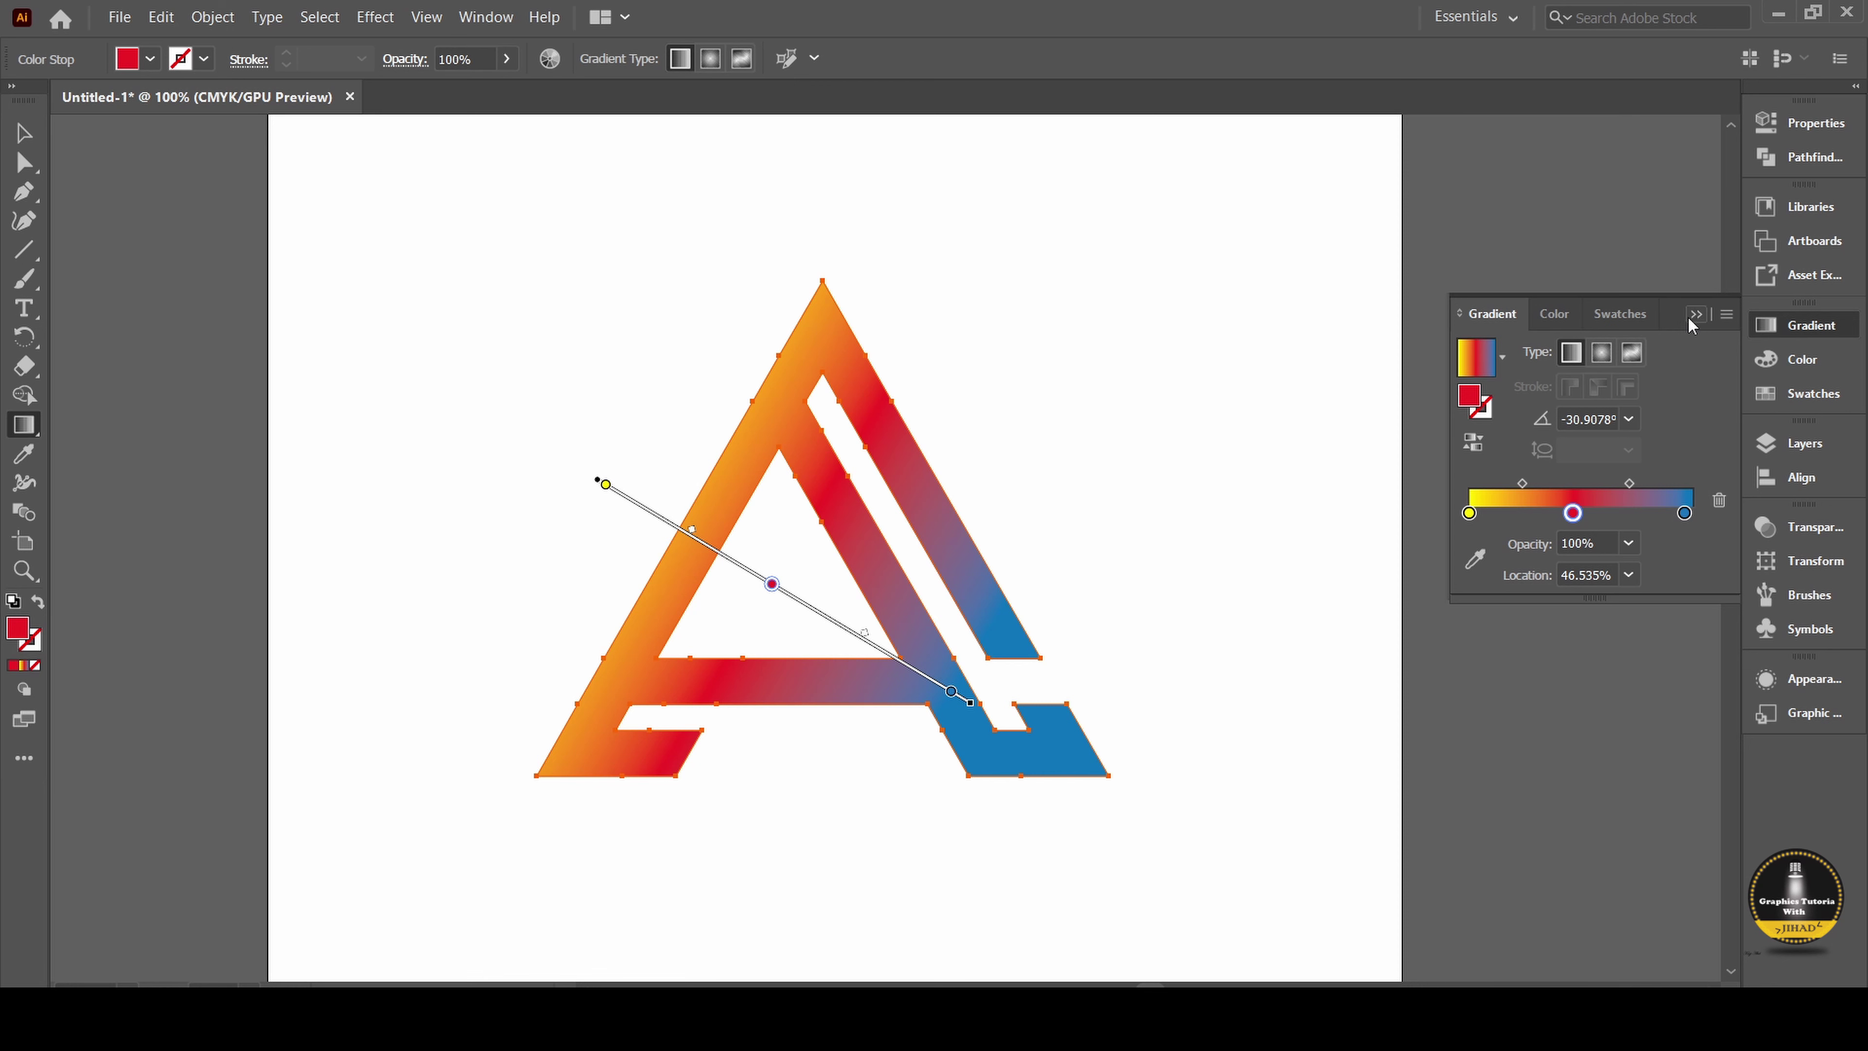
left_click(1697, 314)
left_click(23, 132)
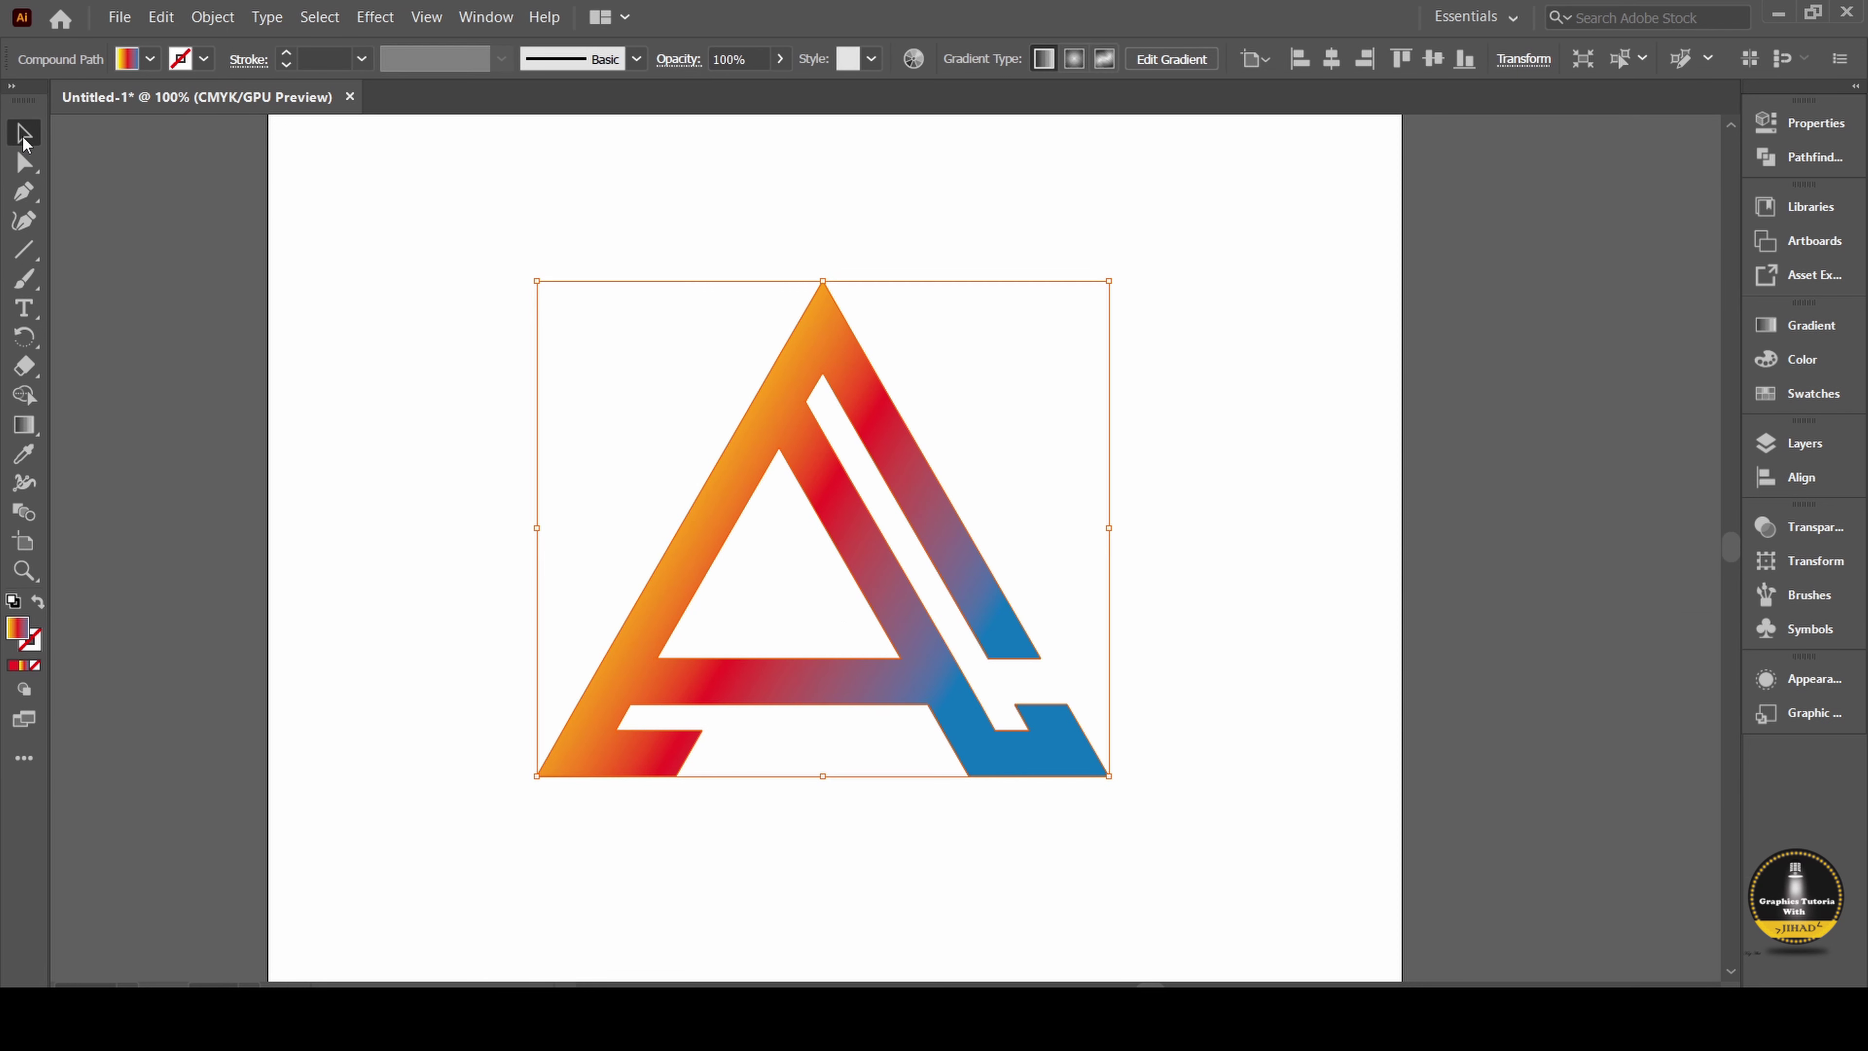
left_click(209, 333)
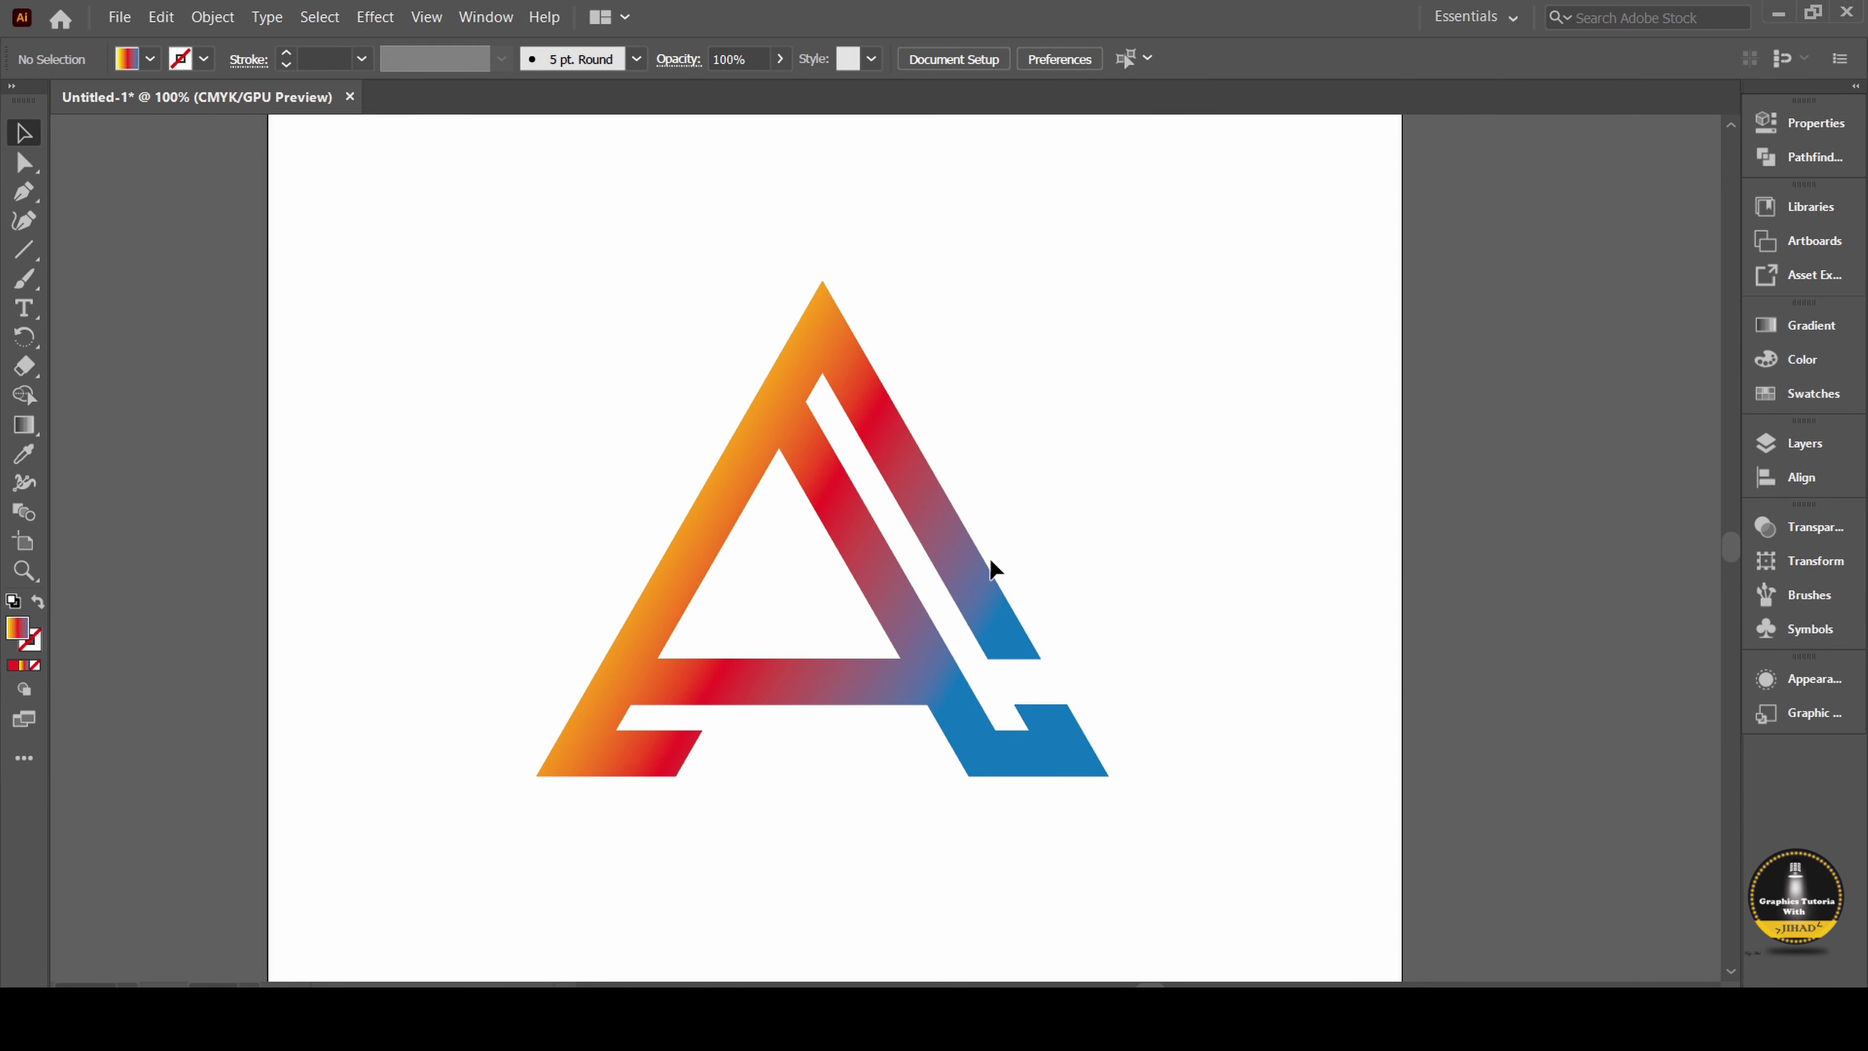